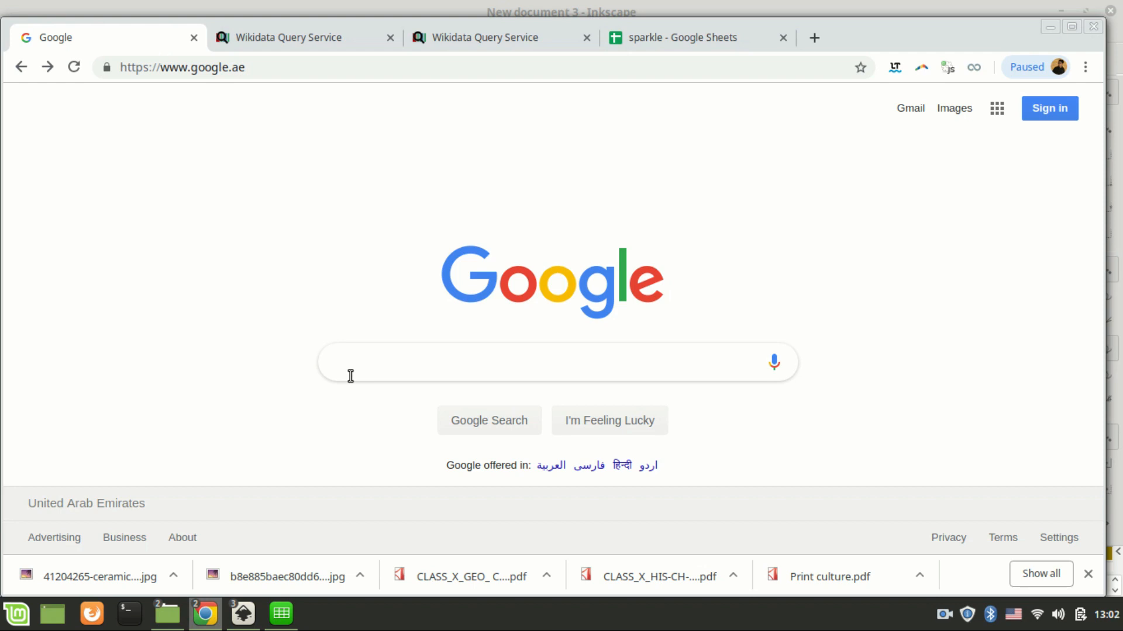
Search Google for "outline map of gcc countries" and open the image results.
{"action": "type", "text": "outline "}
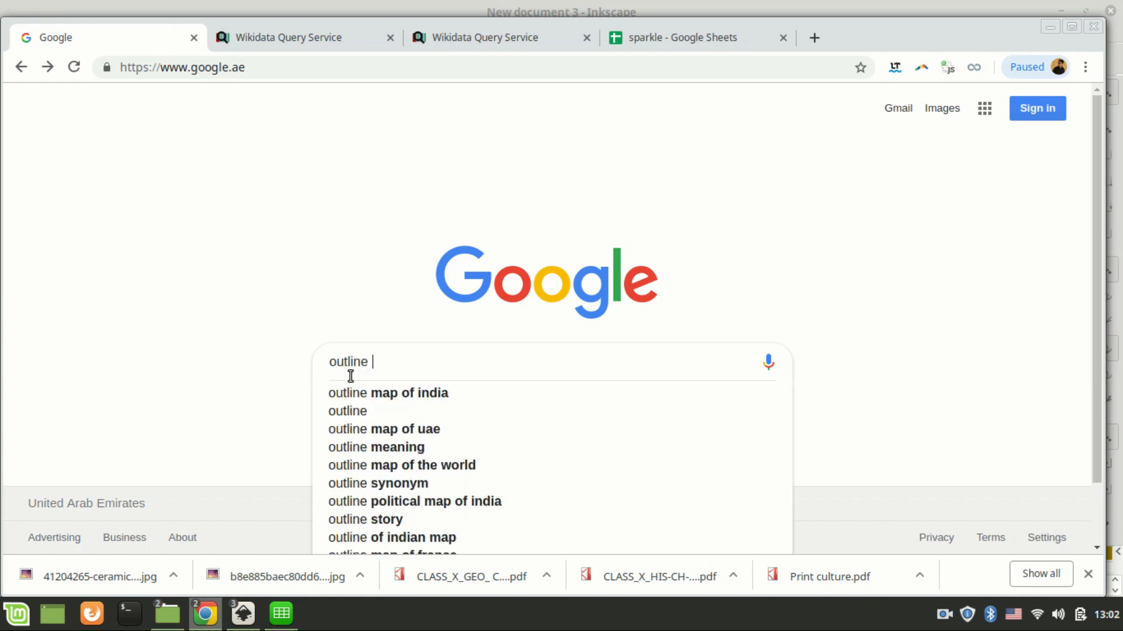
{"action": "type", "text": "map of gcc"}
{"action": "key", "text": "Down"}
{"action": "key", "text": "Return"}
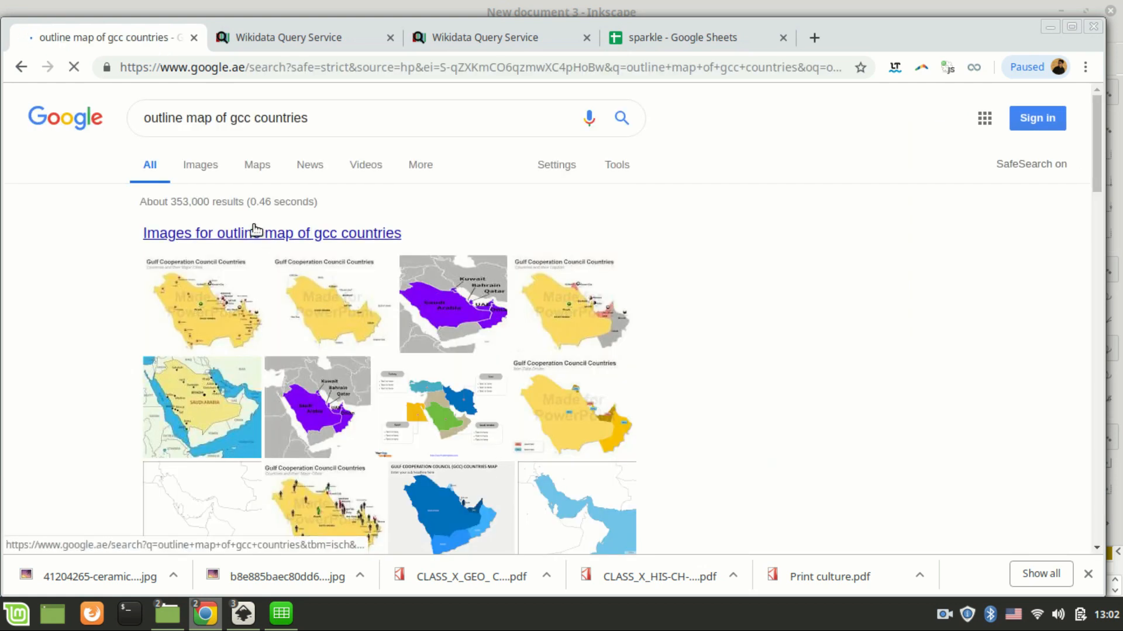
{"action": "left_click", "coordinate": [253, 236]}
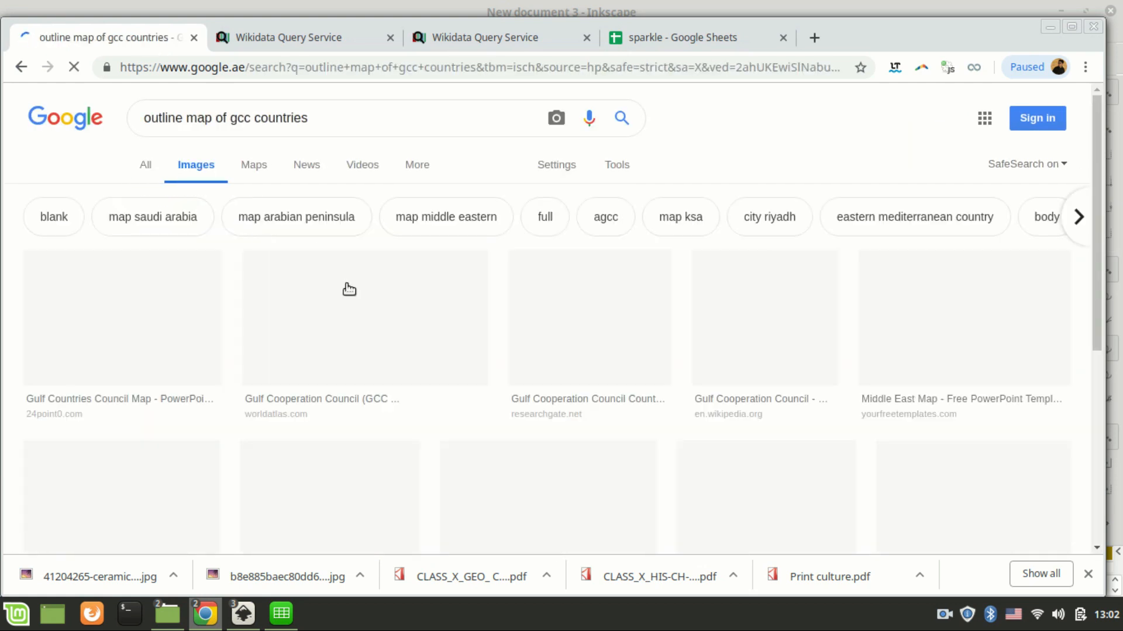
Look through the image results for a usable outline map of the GCC countries.
{"action": "scroll", "coordinate": [503, 409], "scroll_direction": "down", "scroll_amount": 3}
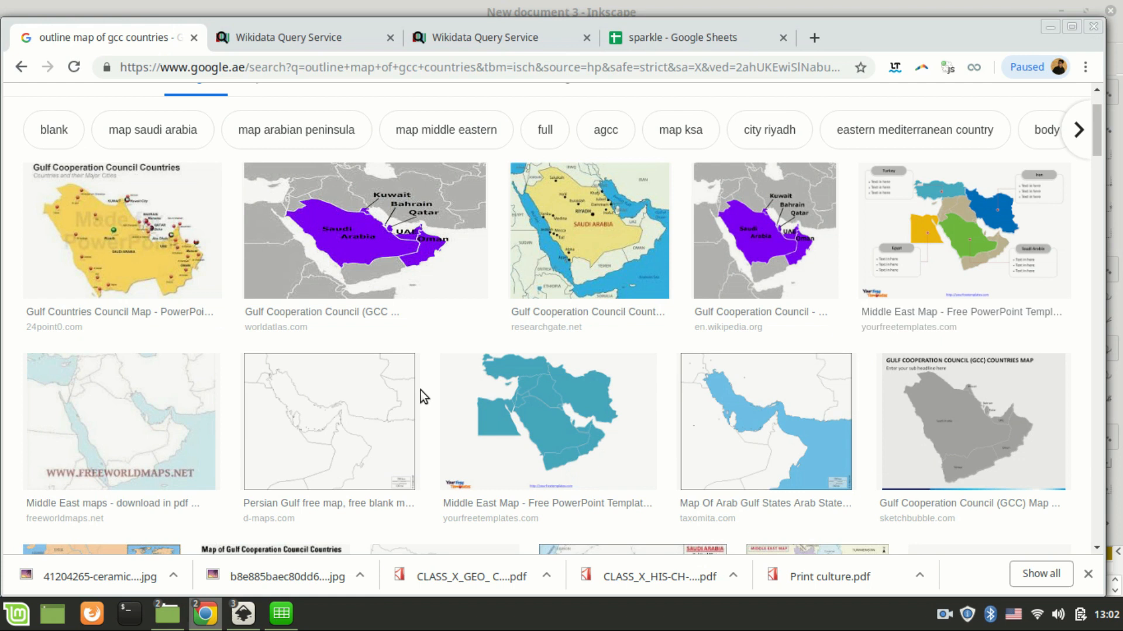
{"action": "scroll", "coordinate": [444, 380], "scroll_direction": "down", "scroll_amount": 5}
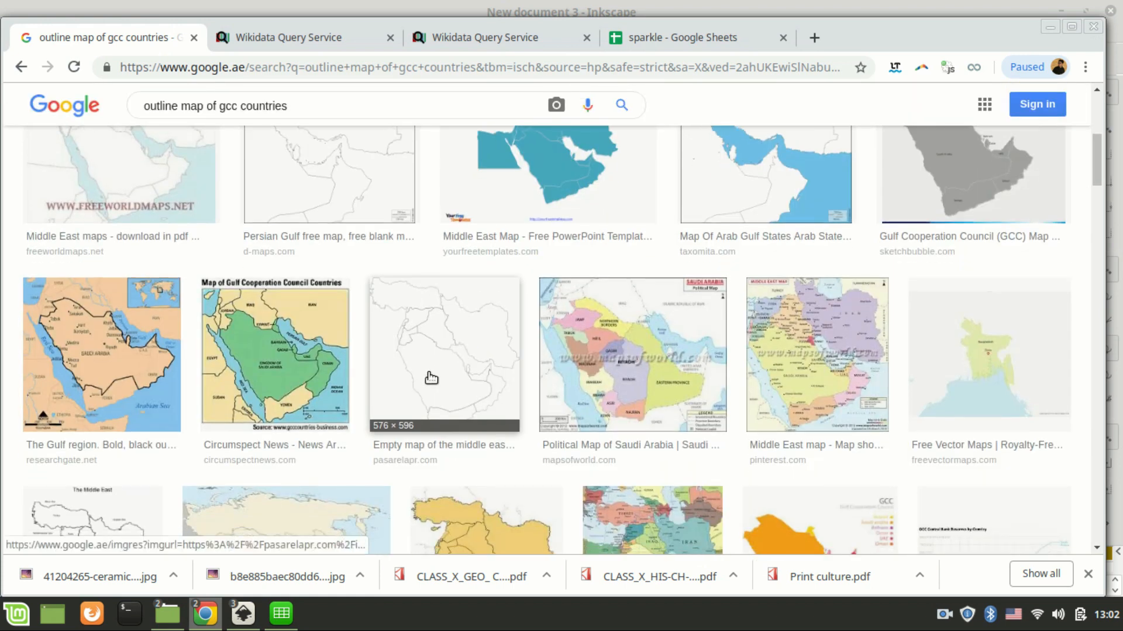
{"action": "scroll", "coordinate": [468, 374], "scroll_direction": "down", "scroll_amount": 4}
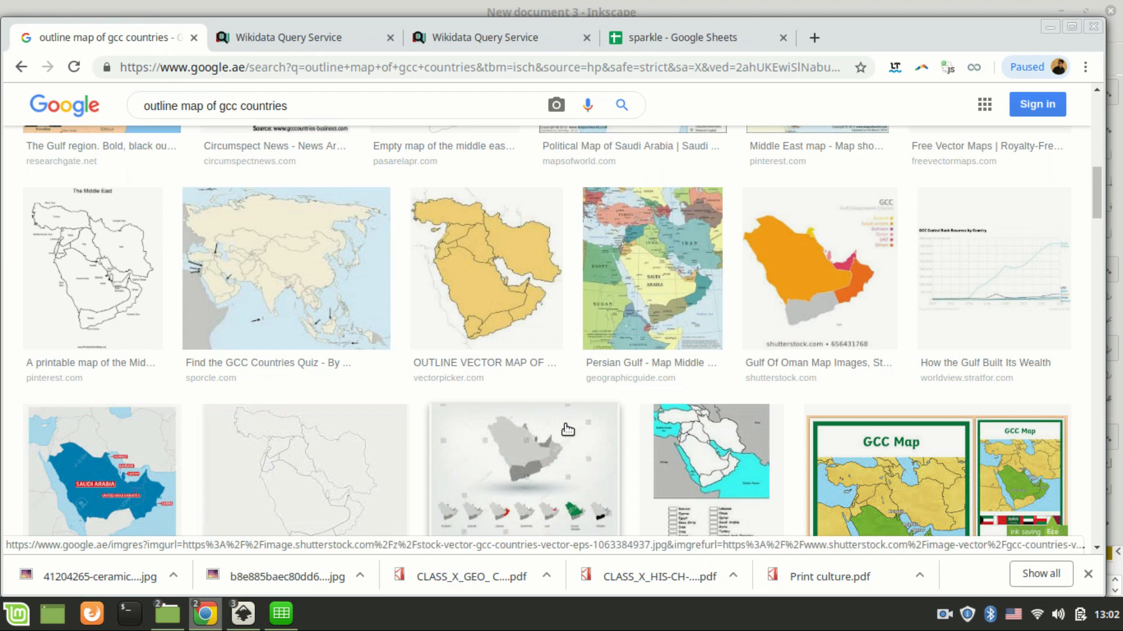
{"action": "scroll", "coordinate": [567, 429], "scroll_direction": "up", "scroll_amount": 10}
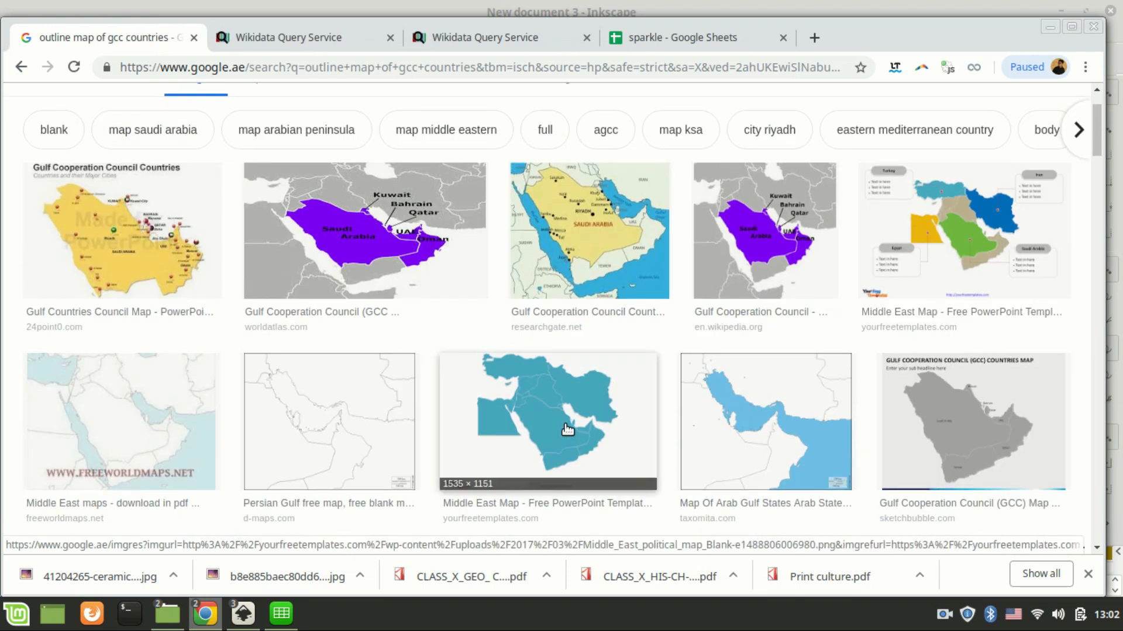
{"action": "scroll", "coordinate": [567, 430], "scroll_direction": "up", "scroll_amount": 2}
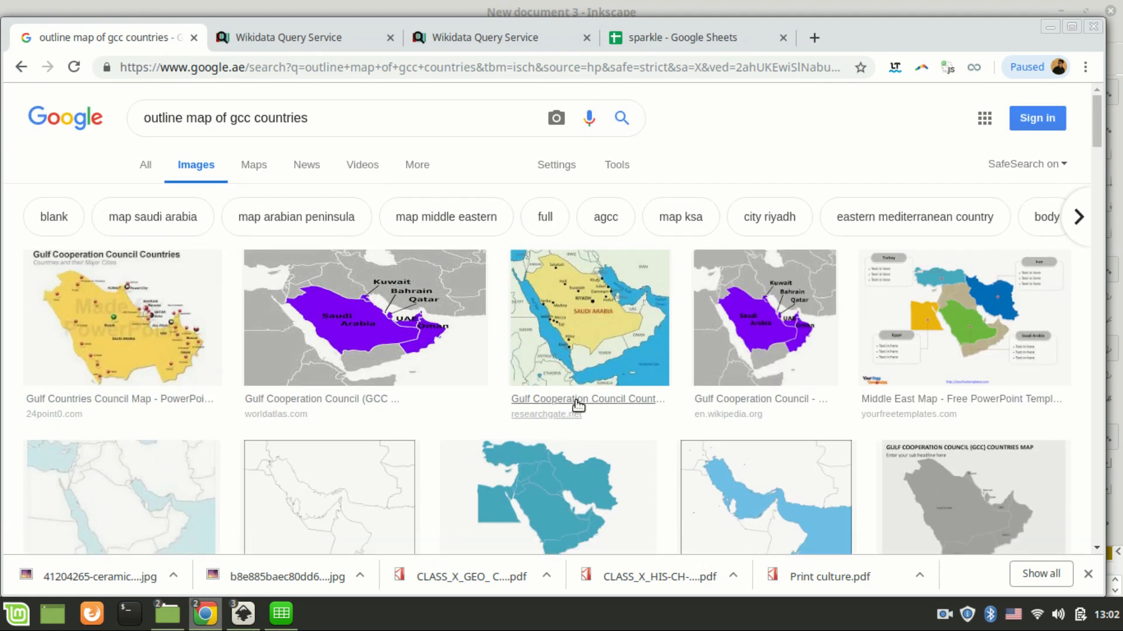
{"action": "scroll", "coordinate": [674, 382], "scroll_direction": "down", "scroll_amount": 3}
{"action": "scroll", "coordinate": [674, 383], "scroll_direction": "up", "scroll_amount": 3}
{"action": "scroll", "coordinate": [531, 394], "scroll_direction": "down", "scroll_amount": 9}
{"action": "scroll", "coordinate": [459, 472], "scroll_direction": "down", "scroll_amount": 4}
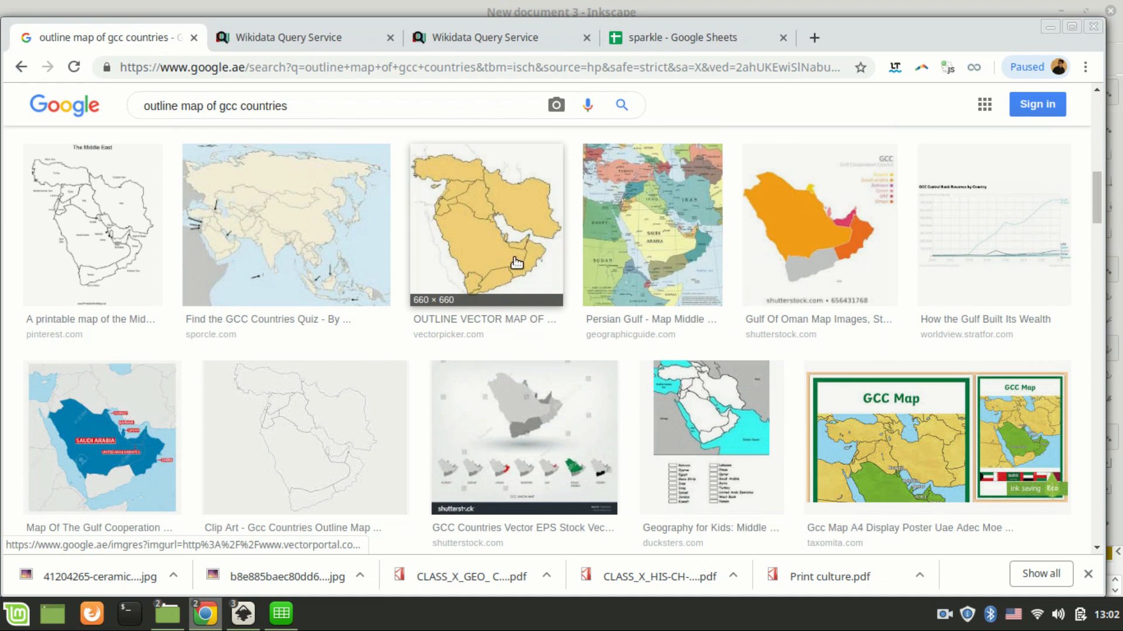
Preview the SeekPNG GCC countries outline map, close the preview and look over the earlier image results again.
{"action": "left_click", "coordinate": [284, 446]}
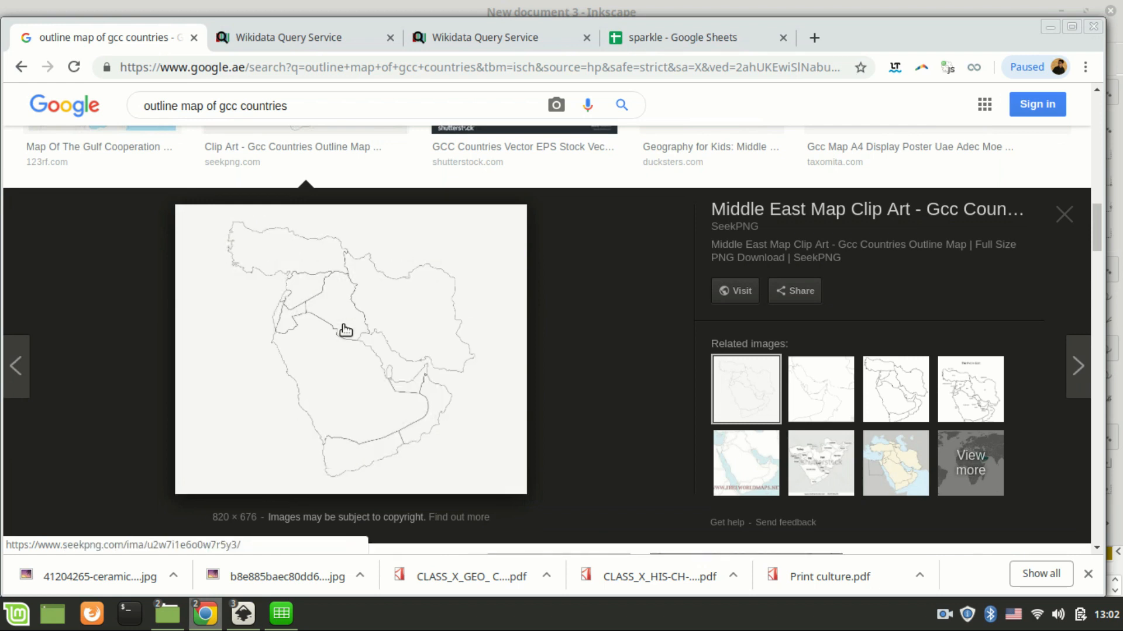
{"action": "key", "text": "Escape"}
{"action": "scroll", "coordinate": [348, 339], "scroll_direction": "up", "scroll_amount": 10}
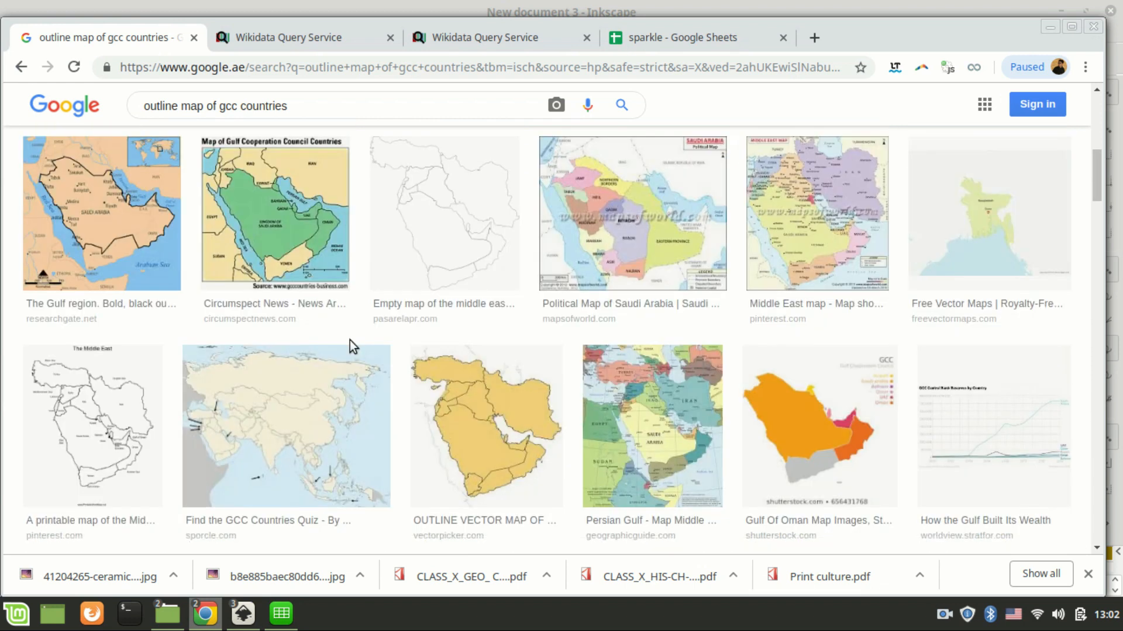
{"action": "scroll", "coordinate": [349, 340], "scroll_direction": "up", "scroll_amount": 3}
{"action": "scroll", "coordinate": [350, 342], "scroll_direction": "up", "scroll_amount": 3}
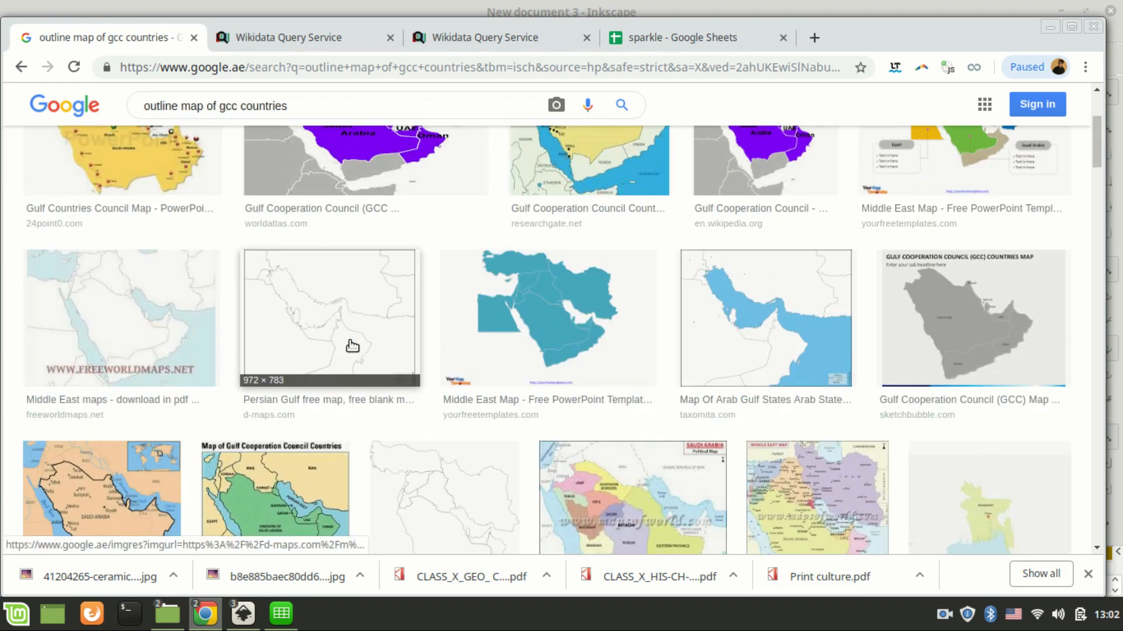
{"action": "scroll", "coordinate": [620, 378], "scroll_direction": "up", "scroll_amount": 3}
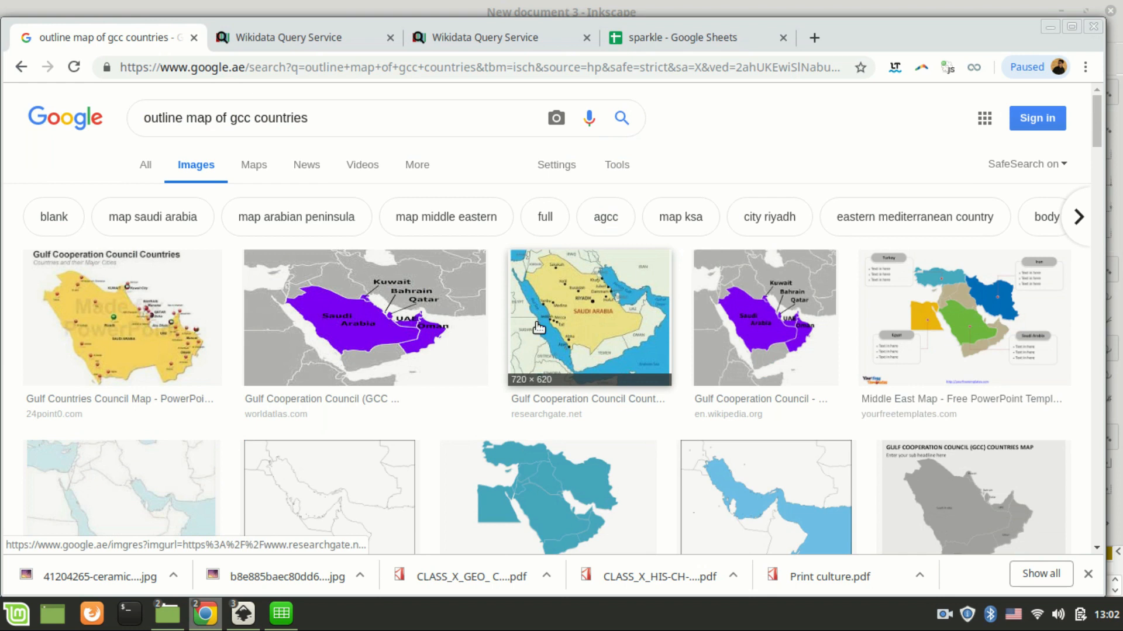
Switch to the Inkscape window "New document 1" that holds the coloured Arabian Peninsula map.
{"action": "key", "text": "alt+Tab"}
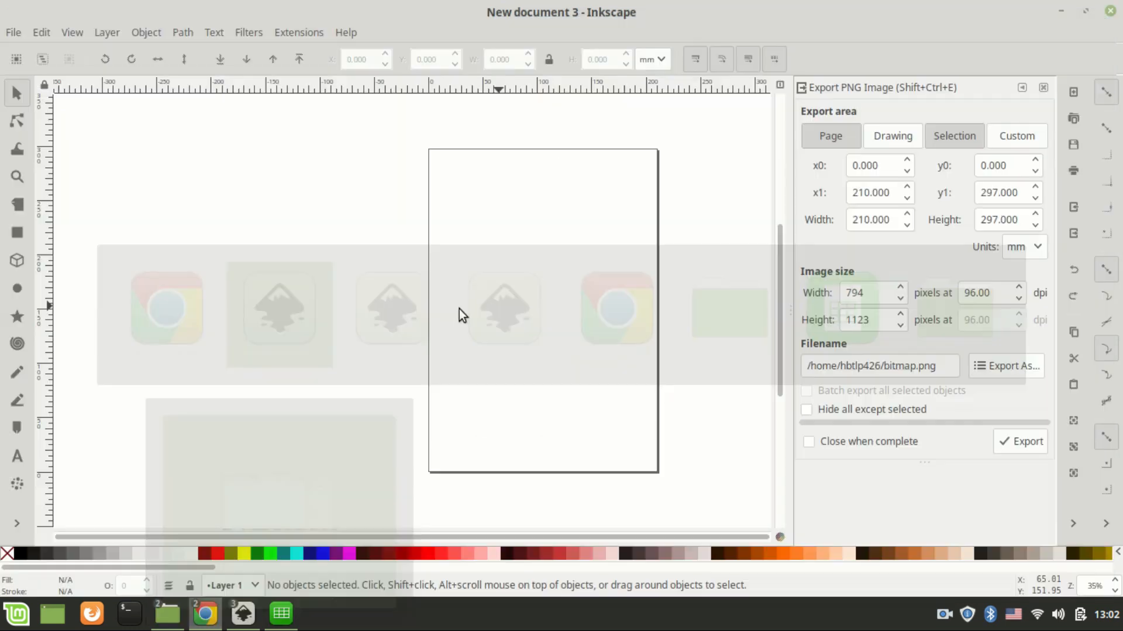
{"action": "key", "text": "alt+Tab"}
{"action": "key", "text": "Tab"}
{"action": "key", "text": "alt+Tab"}
{"action": "key", "text": "Tab"}
{"action": "key", "text": "Tab"}
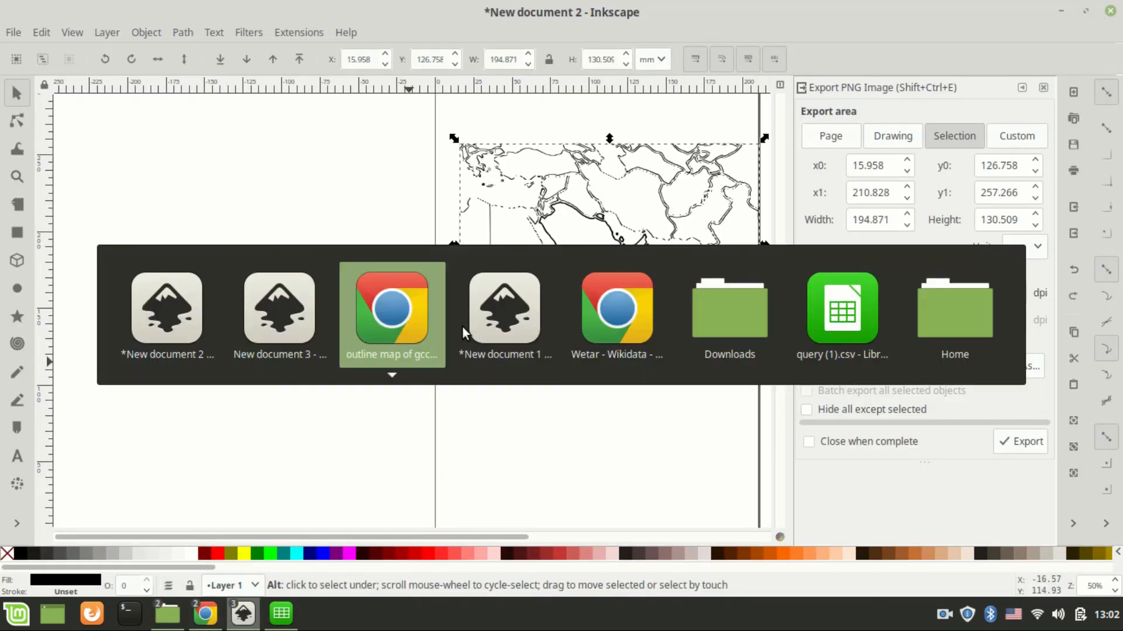
{"action": "scroll", "coordinate": [477, 361], "scroll_direction": "up", "scroll_amount": 2, "text": "ctrl"}
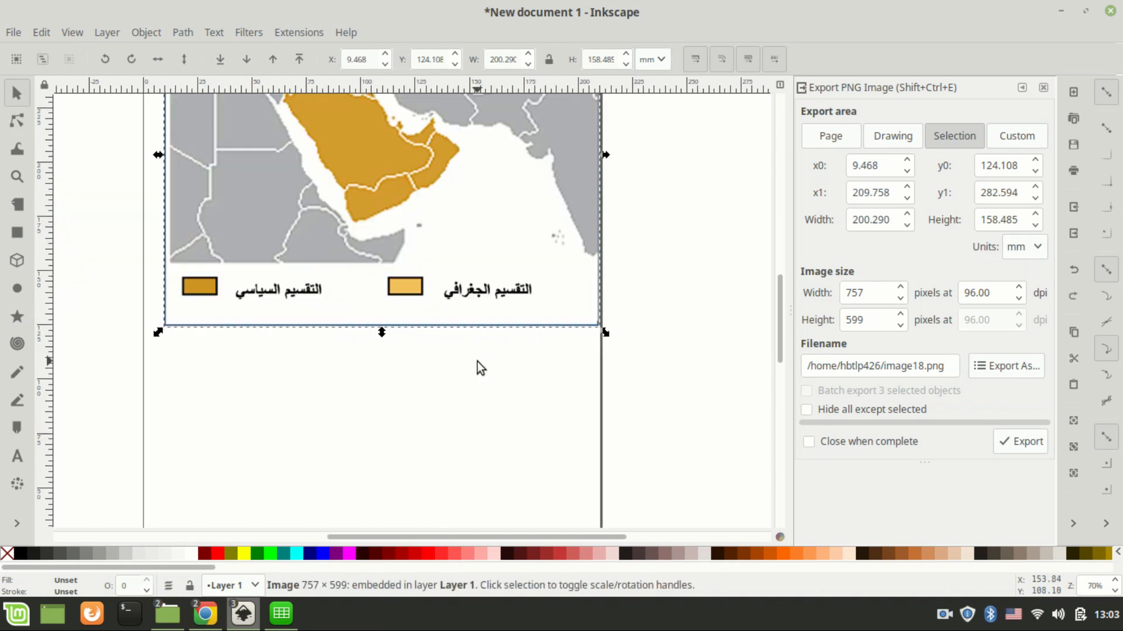
Reposition the map image on the page to about X 7.6 mm, Y 115.8 mm.
{"action": "scroll", "coordinate": [477, 361], "scroll_direction": "up", "scroll_amount": 4}
{"action": "left_click_drag", "start_coordinate": [385, 331], "coordinate": [388, 358]}
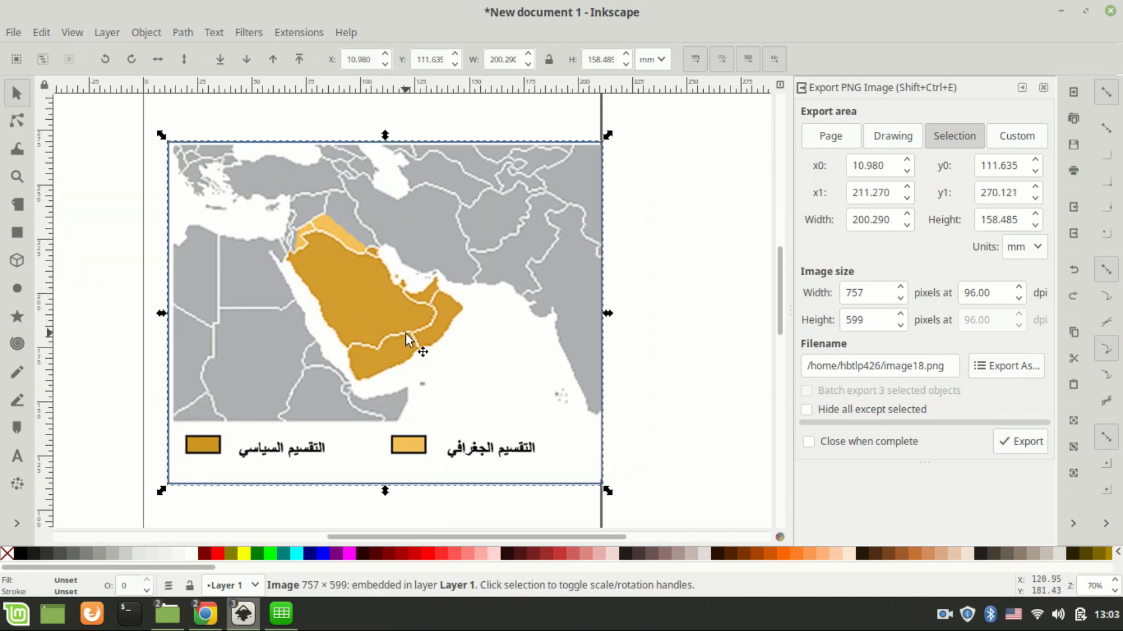
{"action": "mouse_move", "coordinate": [384, 331]}
{"action": "left_mouse_down"}
{"action": "mouse_move", "coordinate": [386, 300]}
{"action": "mouse_move", "coordinate": [400, 335]}
{"action": "mouse_move", "coordinate": [386, 335]}
{"action": "left_mouse_up"}
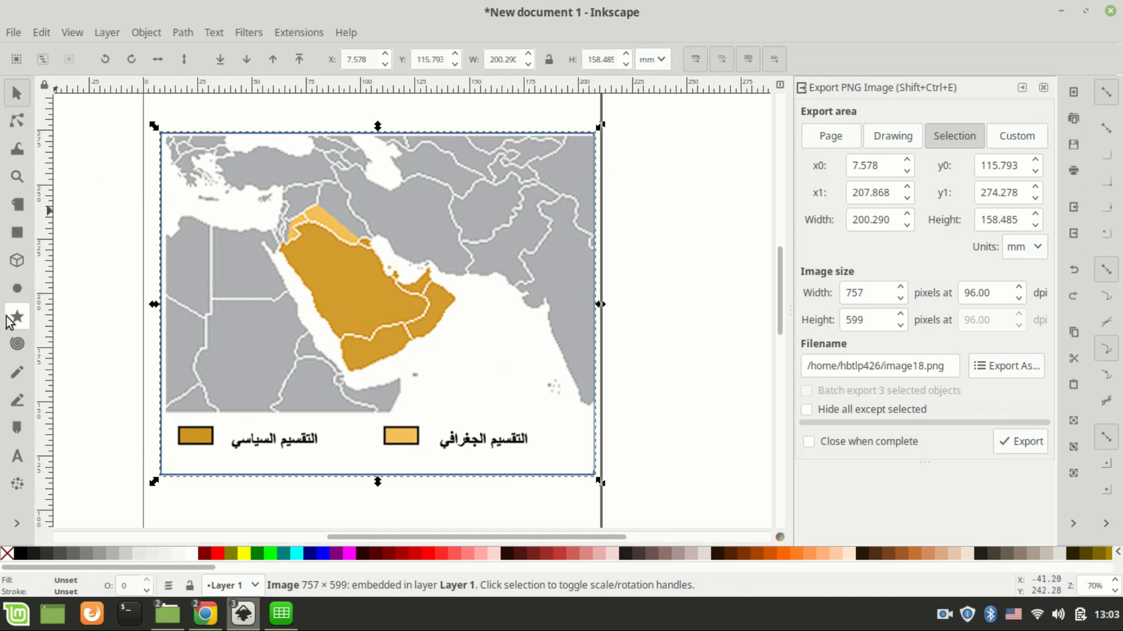
Draw a rectangle about 199 × 130 mm covering the map area but leaving the legend below it uncovered.
{"action": "left_click", "coordinate": [23, 234]}
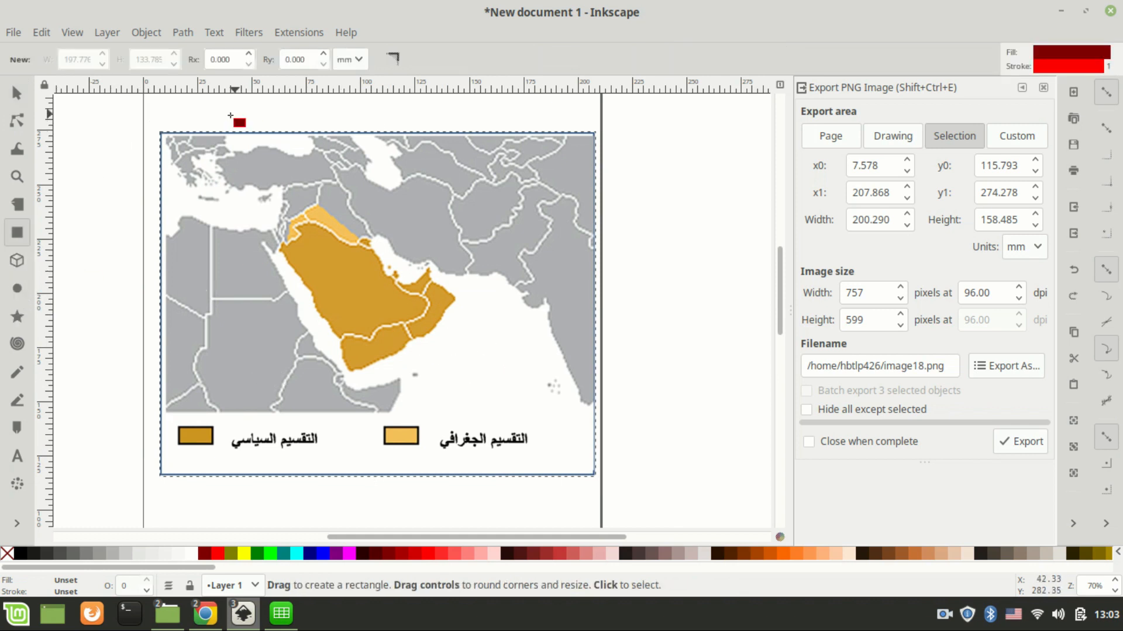
{"action": "left_click_drag", "start_coordinate": [159, 132], "coordinate": [594, 414]}
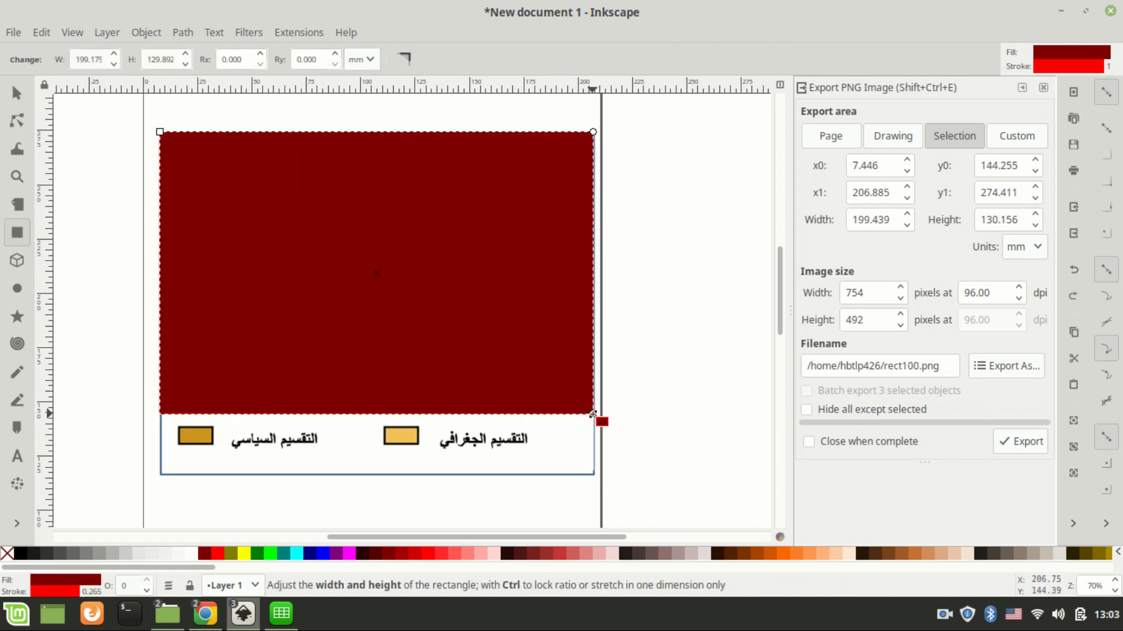
{"action": "left_click", "coordinate": [20, 93]}
{"action": "left_click_drag", "start_coordinate": [112, 99], "coordinate": [668, 360]}
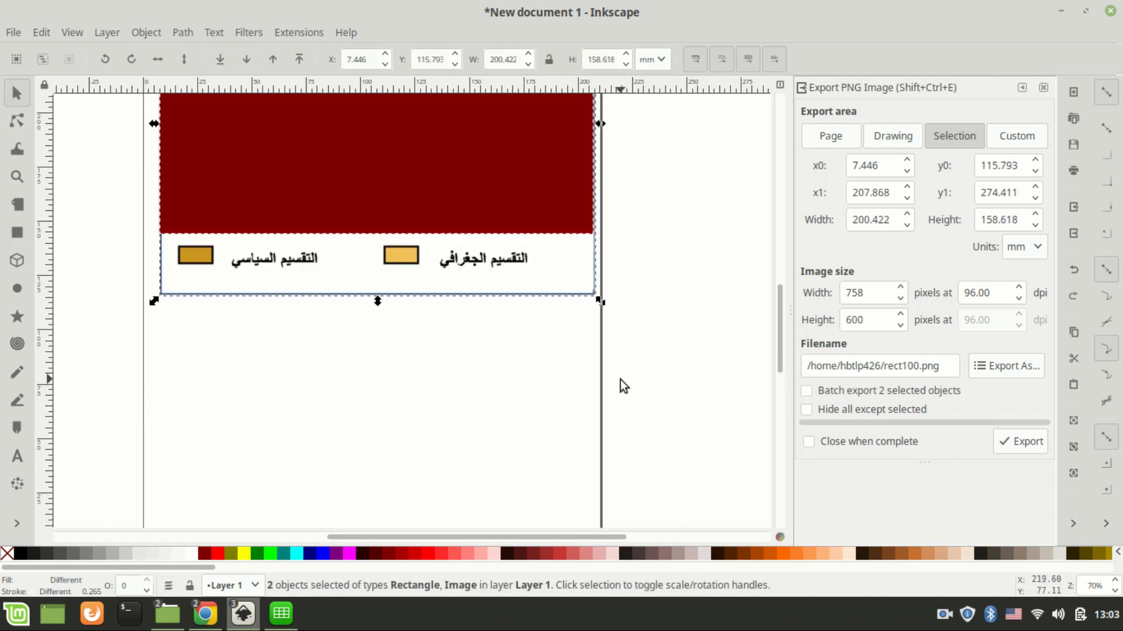
{"action": "scroll", "coordinate": [621, 363], "scroll_direction": "up", "scroll_amount": 3}
{"action": "left_click", "coordinate": [696, 269]}
{"action": "left_click", "coordinate": [338, 238]}
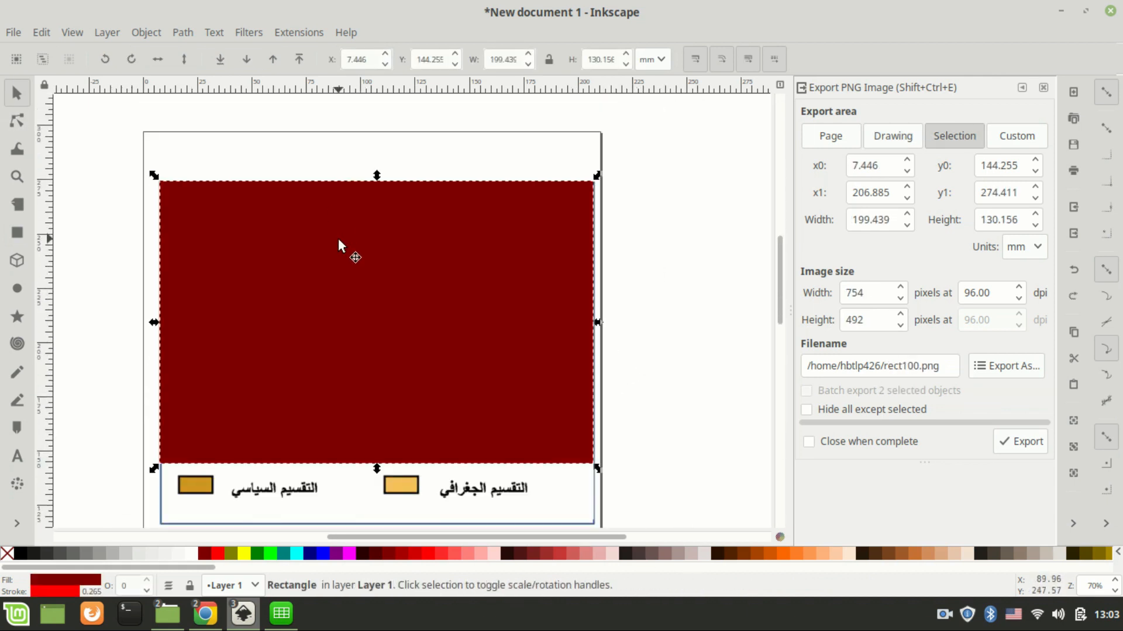
Clip the map image to the rectangle and move the clipped map up the page to about Y 157 mm.
{"action": "left_click", "coordinate": [111, 141]}
{"action": "left_click_drag", "start_coordinate": [110, 140], "coordinate": [653, 523]}
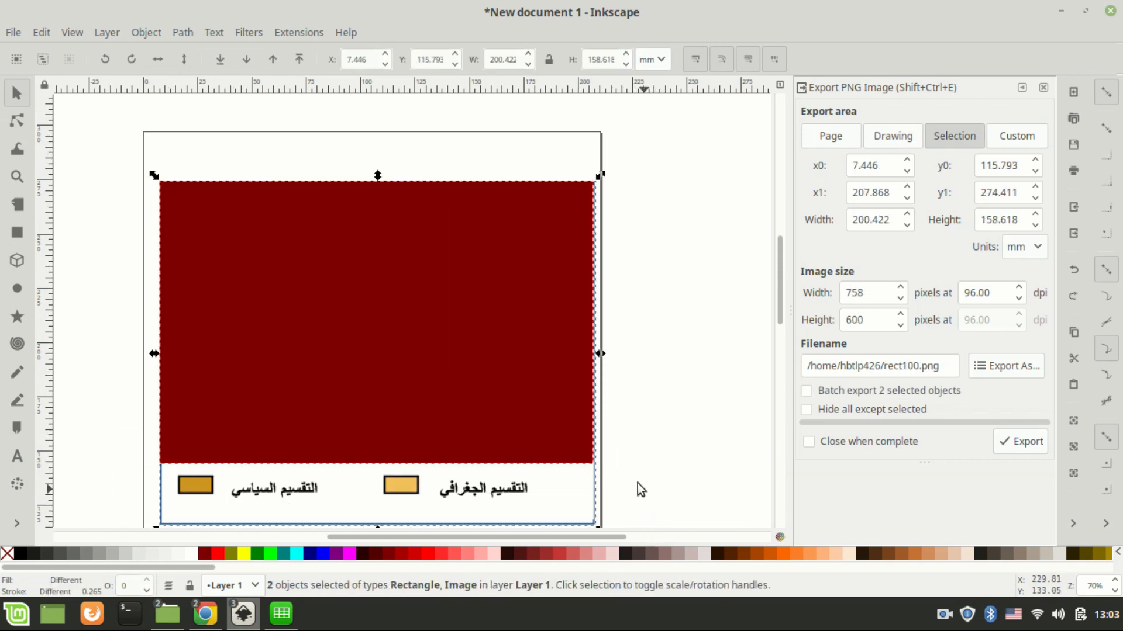
{"action": "left_click", "coordinate": [142, 28]}
{"action": "mouse_move", "coordinate": [267, 267]}
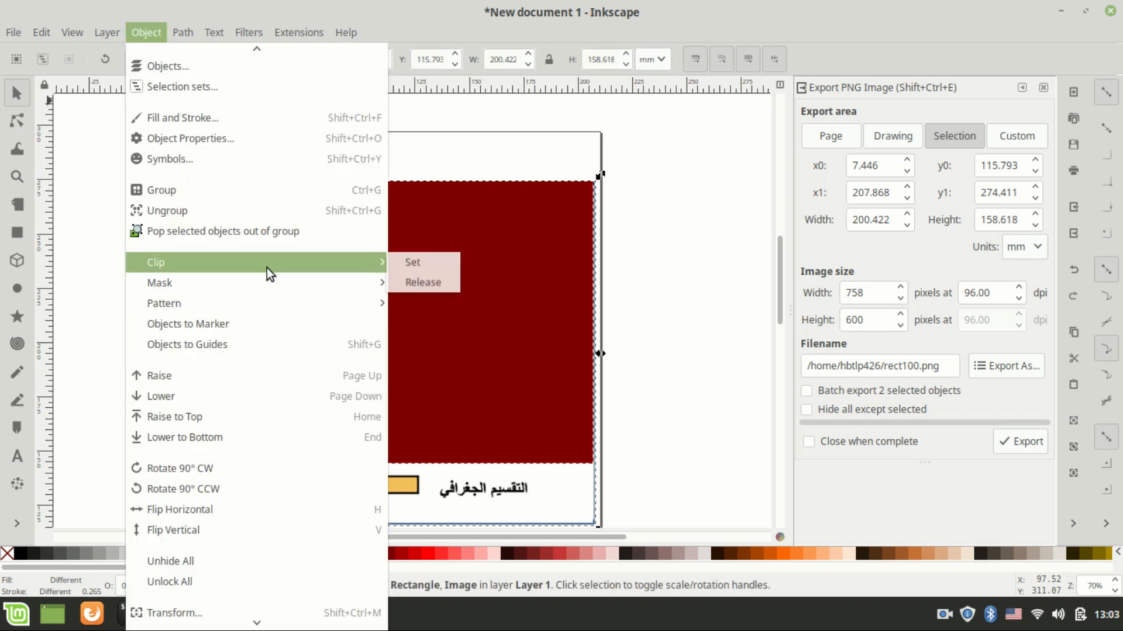
{"action": "left_click", "coordinate": [406, 268]}
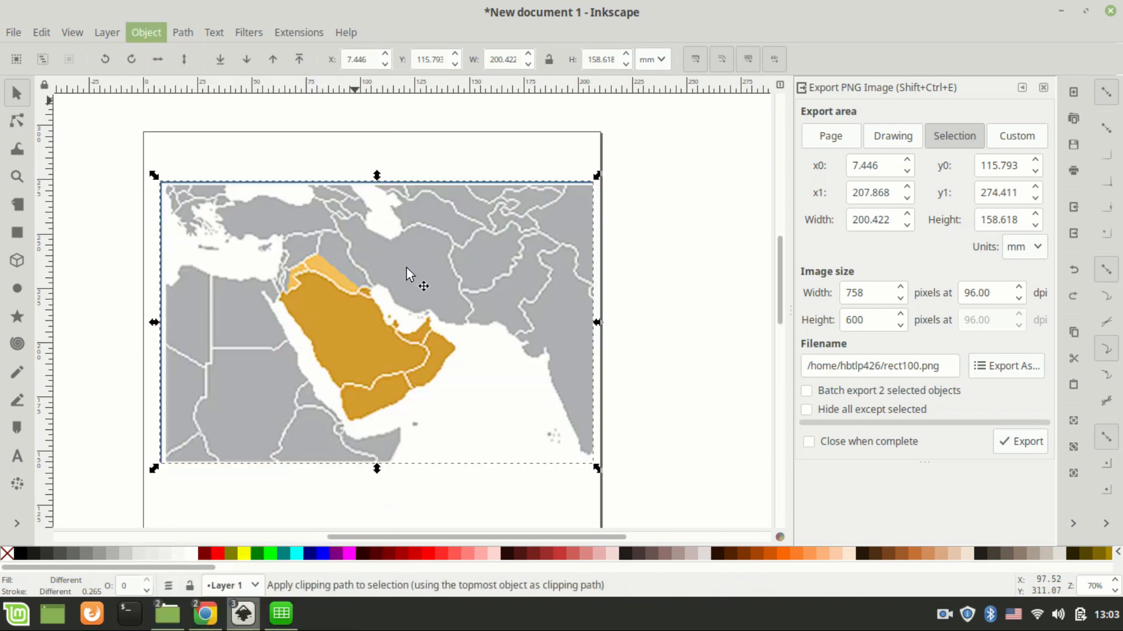
{"action": "left_click", "coordinate": [652, 373]}
{"action": "left_click_drag", "start_coordinate": [394, 288], "coordinate": [395, 261]}
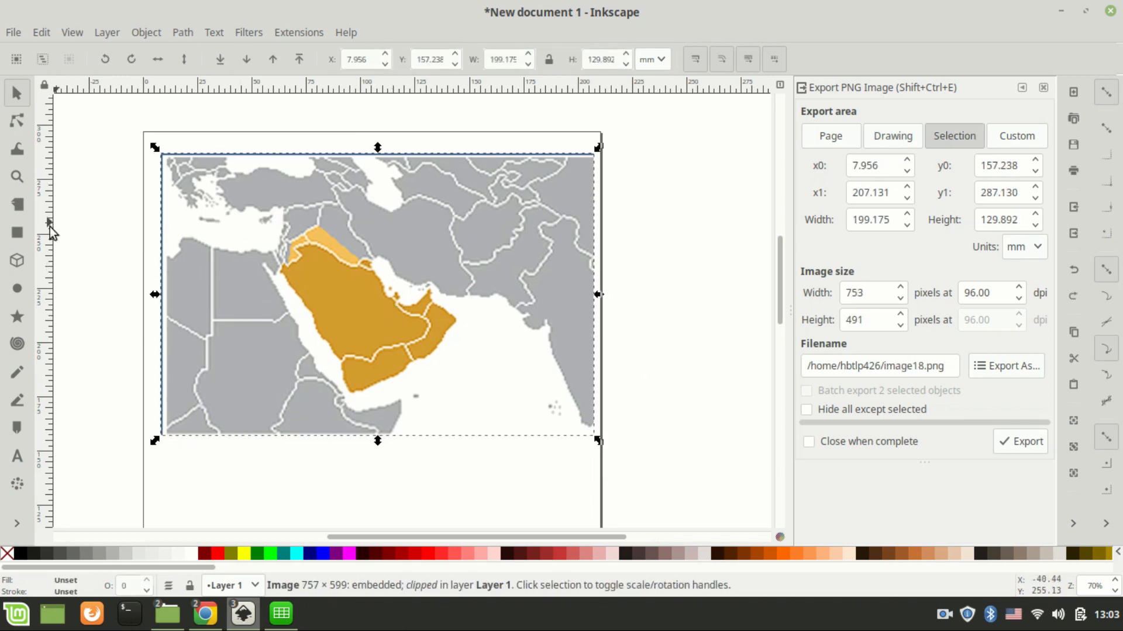
Draw a rectangle about 146 × 111 mm around the Arabian Peninsula and clip the map image to it.
{"action": "left_click", "coordinate": [19, 233]}
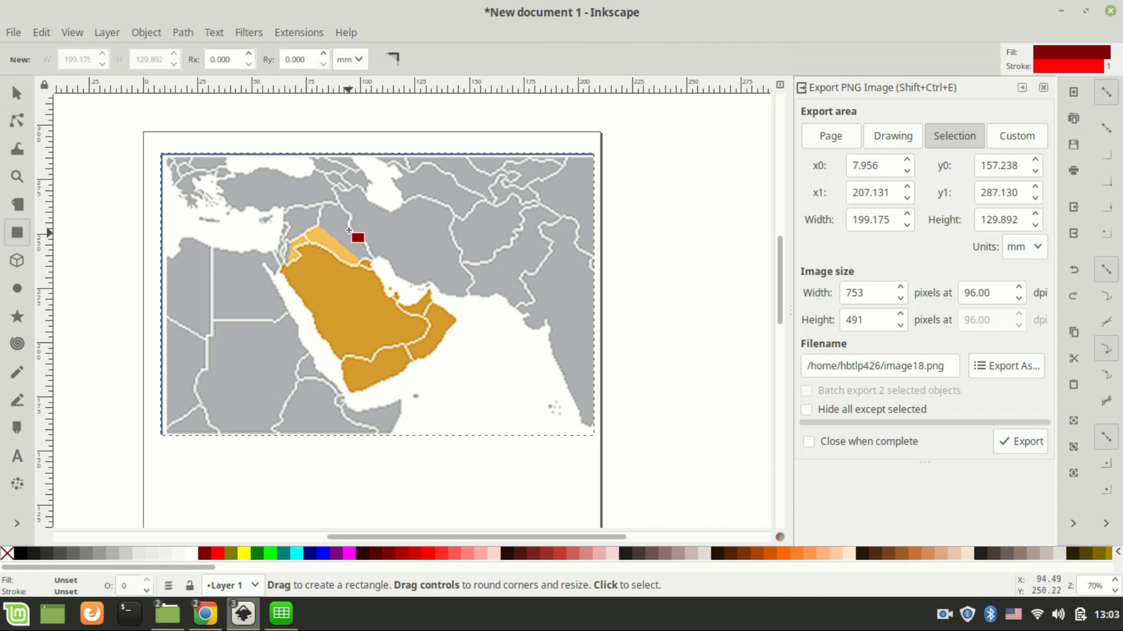
{"action": "left_click_drag", "start_coordinate": [218, 194], "coordinate": [533, 435]}
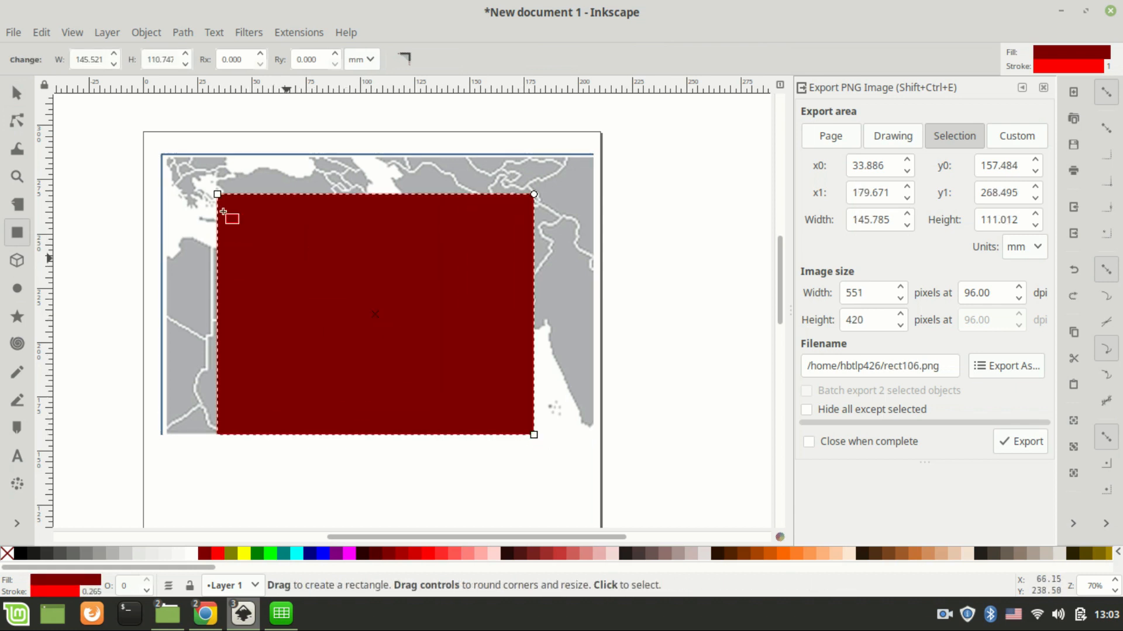
{"action": "left_click", "coordinate": [20, 103]}
{"action": "left_click_drag", "start_coordinate": [110, 116], "coordinate": [665, 484]}
{"action": "left_click", "coordinate": [149, 31]}
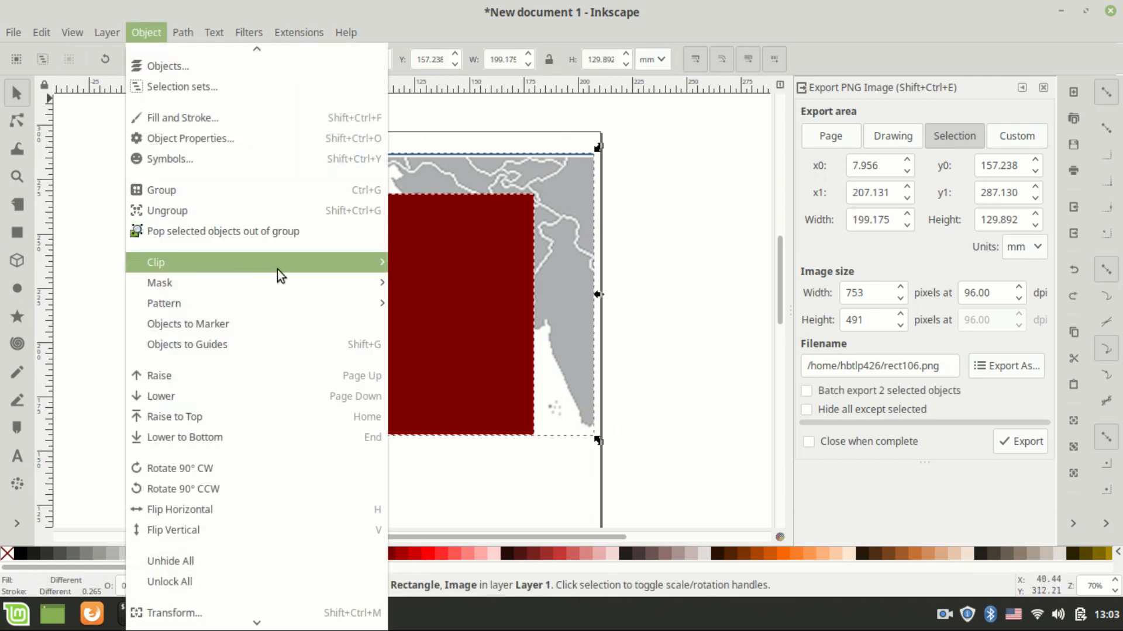
{"action": "mouse_move", "coordinate": [366, 270]}
{"action": "left_click", "coordinate": [414, 262]}
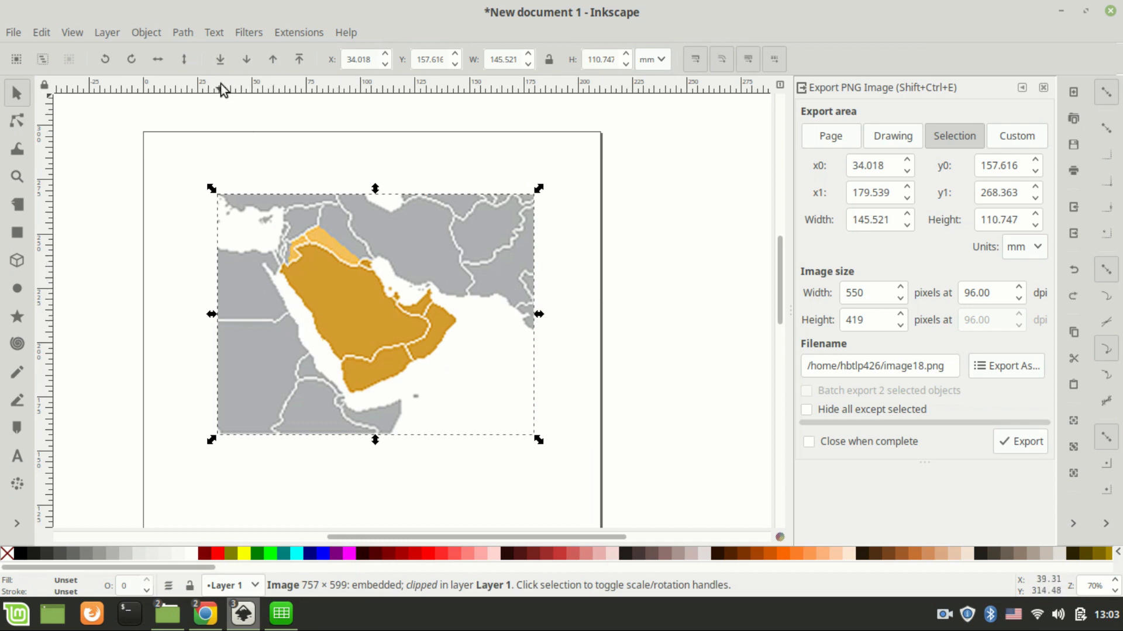
Trace the clipped map image into a path with Trace Bitmap, using single-scan Edge detection.
{"action": "left_click", "coordinate": [146, 33]}
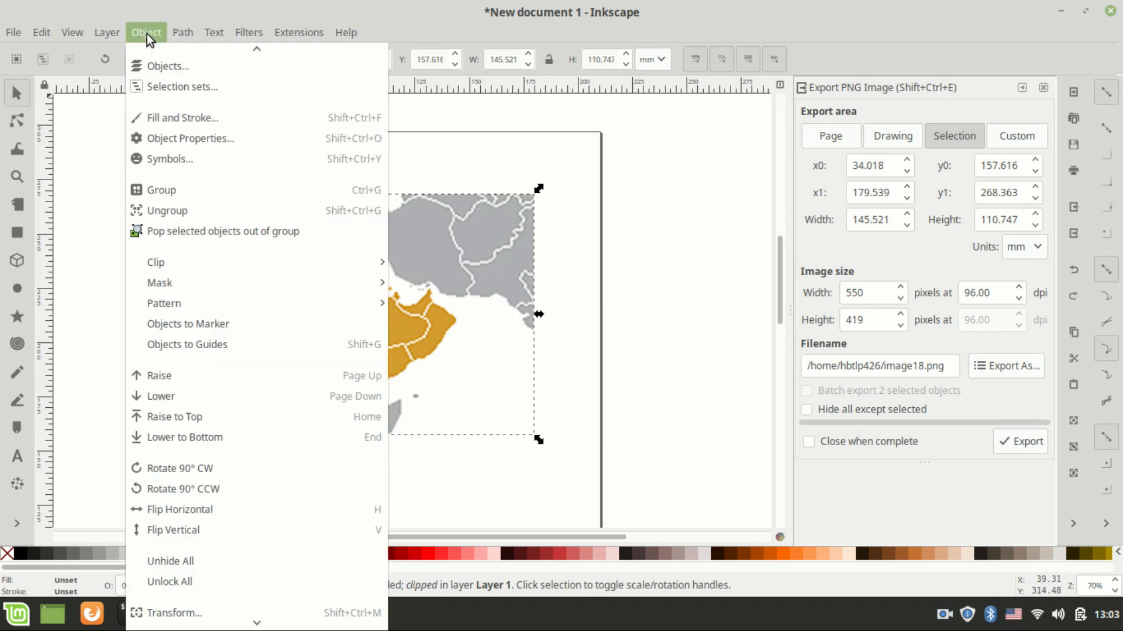
{"action": "mouse_move", "coordinate": [172, 41]}
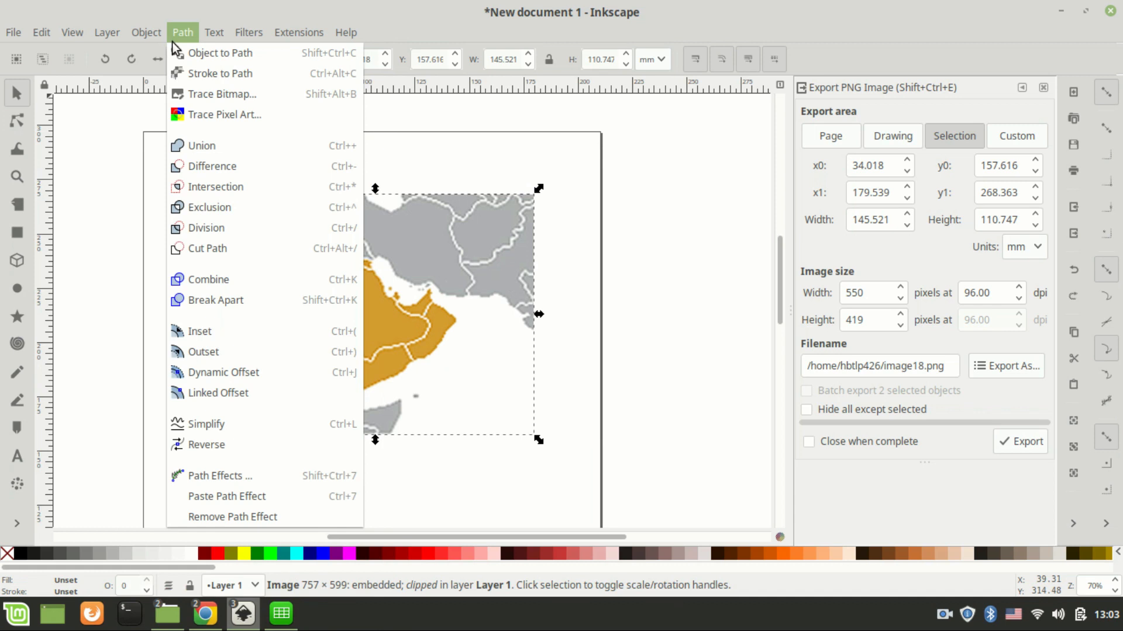
{"action": "left_click", "coordinate": [223, 94]}
{"action": "mouse_move", "coordinate": [604, 53]}
{"action": "left_mouse_down"}
{"action": "mouse_move", "coordinate": [516, 162]}
{"action": "mouse_move", "coordinate": [431, 113]}
{"action": "left_mouse_up"}
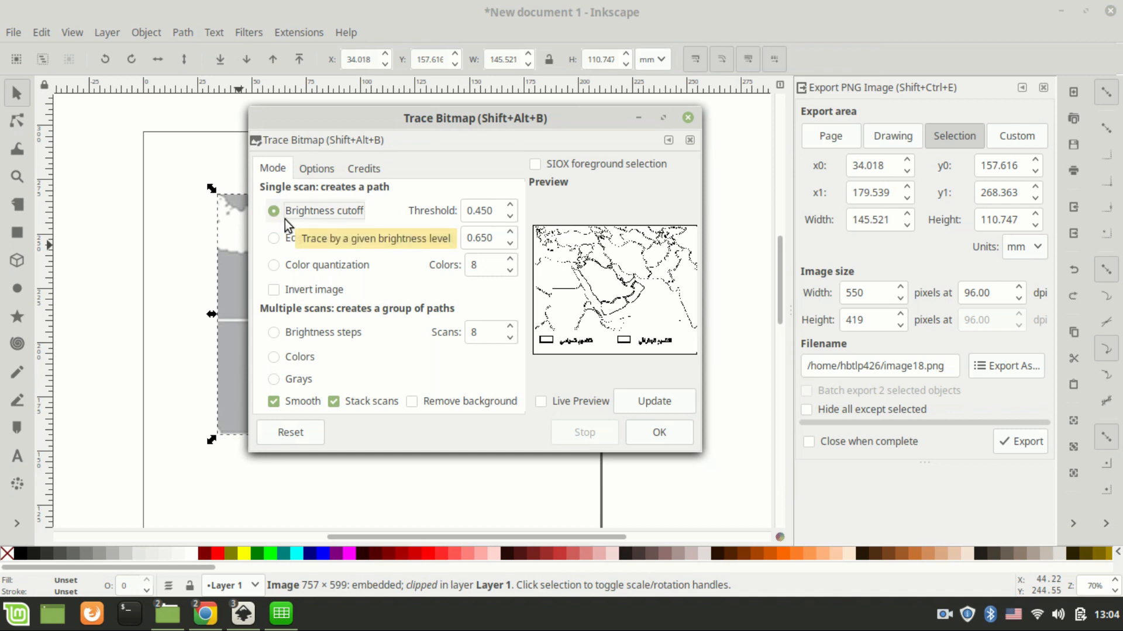
{"action": "left_click", "coordinate": [321, 240]}
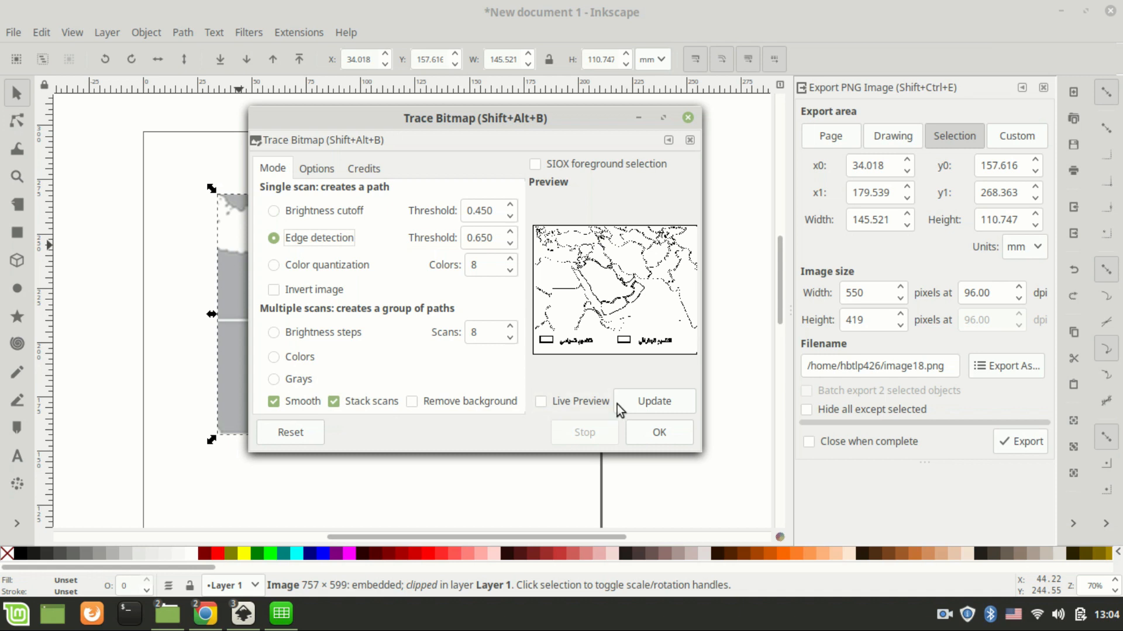
{"action": "left_click", "coordinate": [661, 432]}
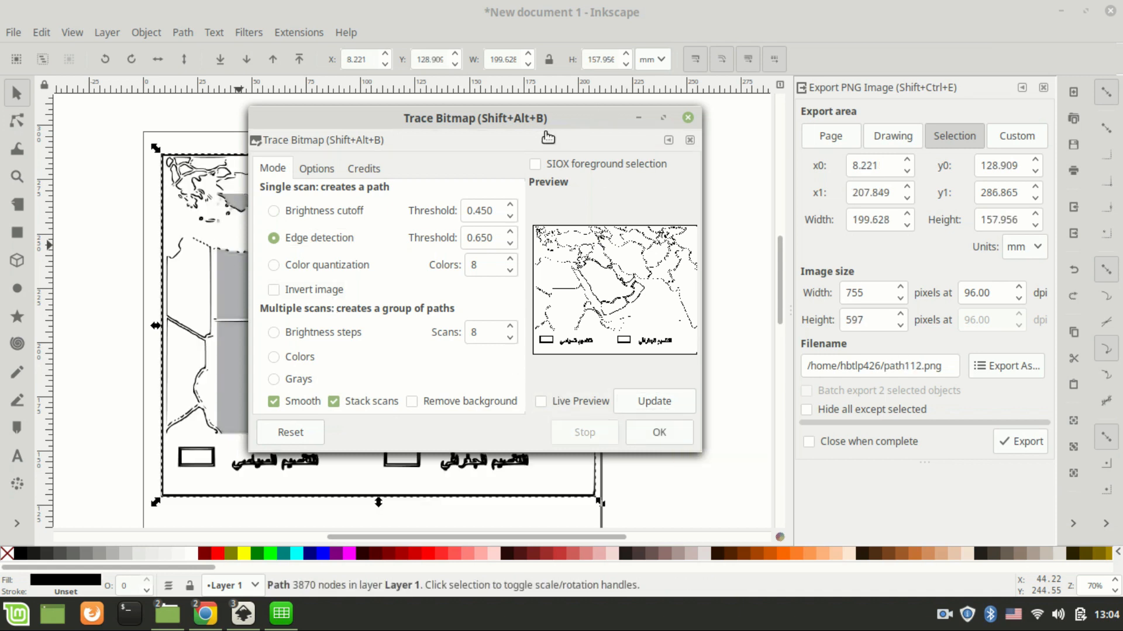
Close Trace Bitmap and move the traced outline off the clipped image, clear of the page, to about X 227, Y 139 mm.
{"action": "left_click", "coordinate": [687, 118]}
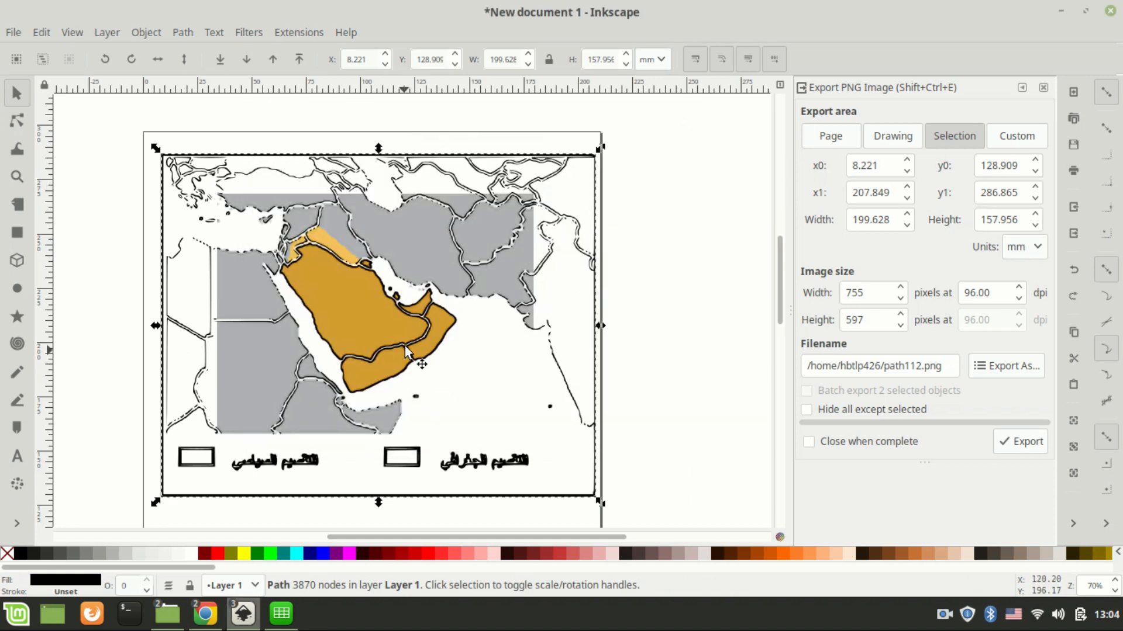
{"action": "left_click_drag", "start_coordinate": [374, 351], "coordinate": [649, 328]}
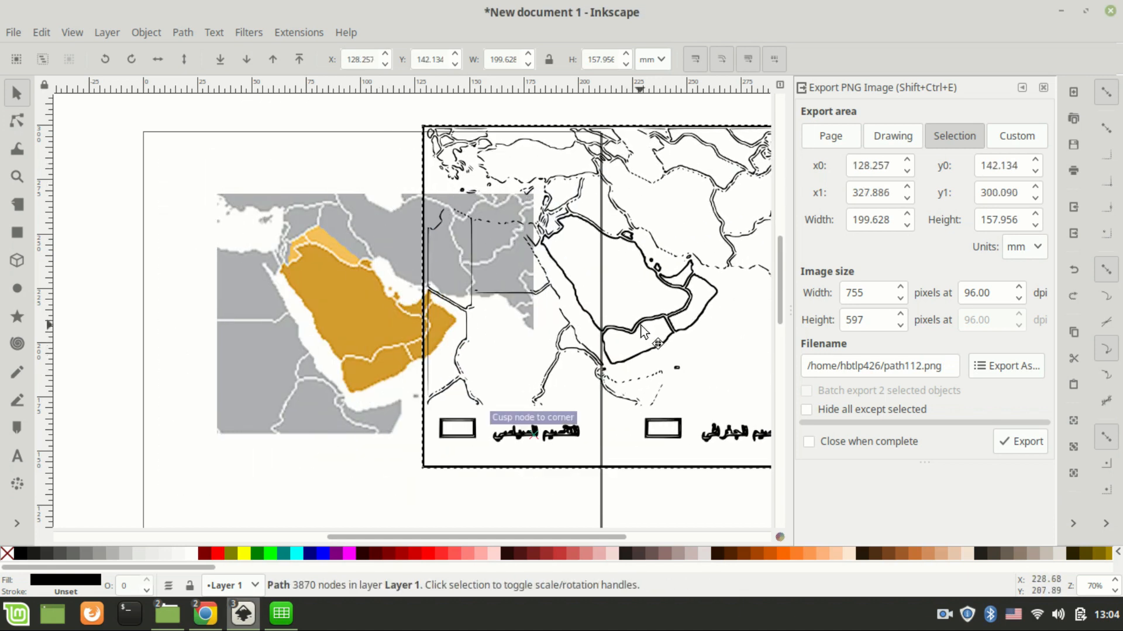
{"action": "scroll", "coordinate": [382, 345], "scroll_direction": "right", "scroll_amount": 5}
{"action": "mouse_move", "coordinate": [381, 341]}
{"action": "left_mouse_down"}
{"action": "mouse_move", "coordinate": [491, 354]}
{"action": "mouse_move", "coordinate": [446, 347]}
{"action": "mouse_move", "coordinate": [617, 337]}
{"action": "left_mouse_up"}
{"action": "left_click", "coordinate": [401, 341]}
{"action": "scroll", "coordinate": [413, 366], "scroll_direction": "down", "scroll_amount": 2}
{"action": "scroll", "coordinate": [459, 383], "scroll_direction": "left", "scroll_amount": 3}
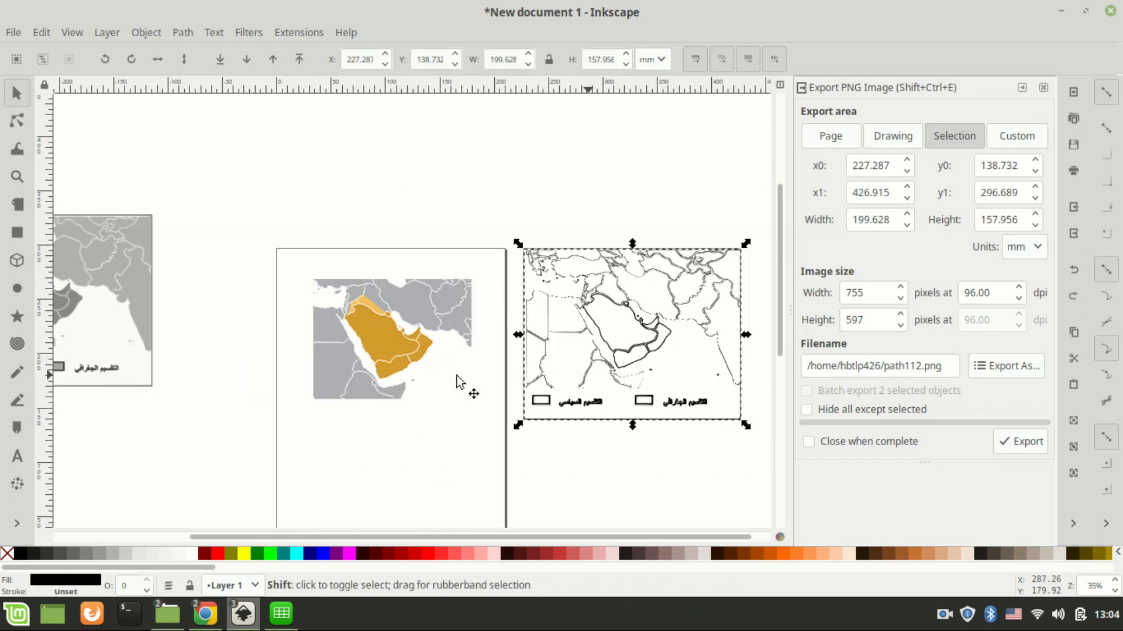
{"action": "scroll", "coordinate": [459, 383], "scroll_direction": "right", "scroll_amount": 4}
{"action": "scroll", "coordinate": [458, 374], "scroll_direction": "up", "scroll_amount": 2}
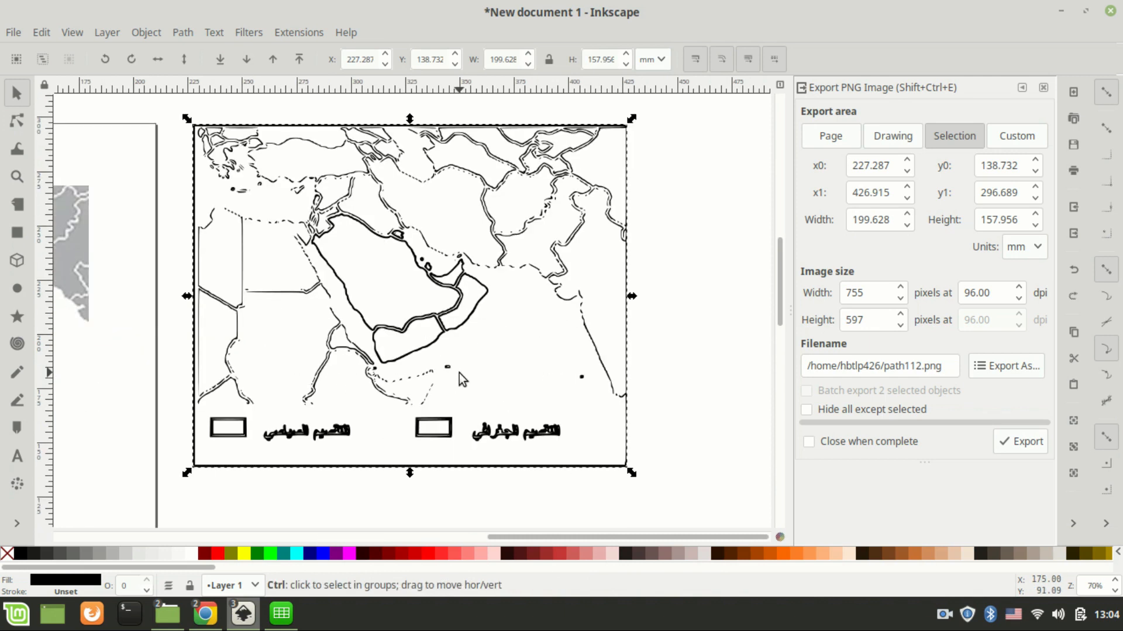
{"action": "scroll", "coordinate": [458, 373], "scroll_direction": "down", "scroll_amount": 1}
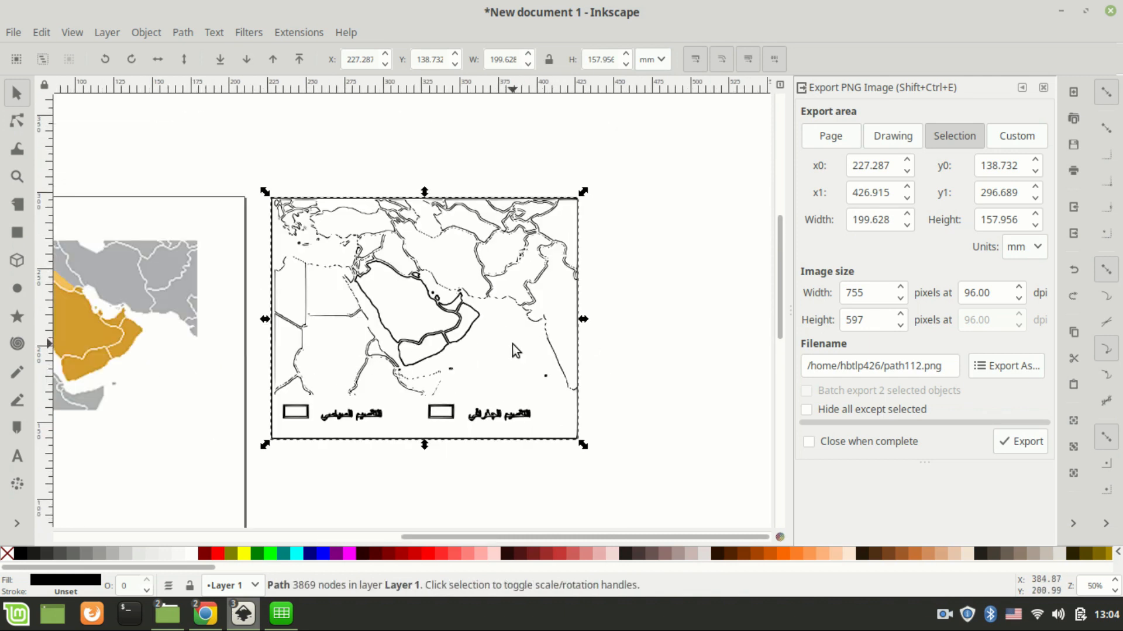
Select the clipped map image on the page and open Trace Bitmap for it with Live Preview enabled.
{"action": "scroll", "coordinate": [76, 389], "scroll_direction": "left", "scroll_amount": 5}
{"action": "left_click", "coordinate": [319, 335]}
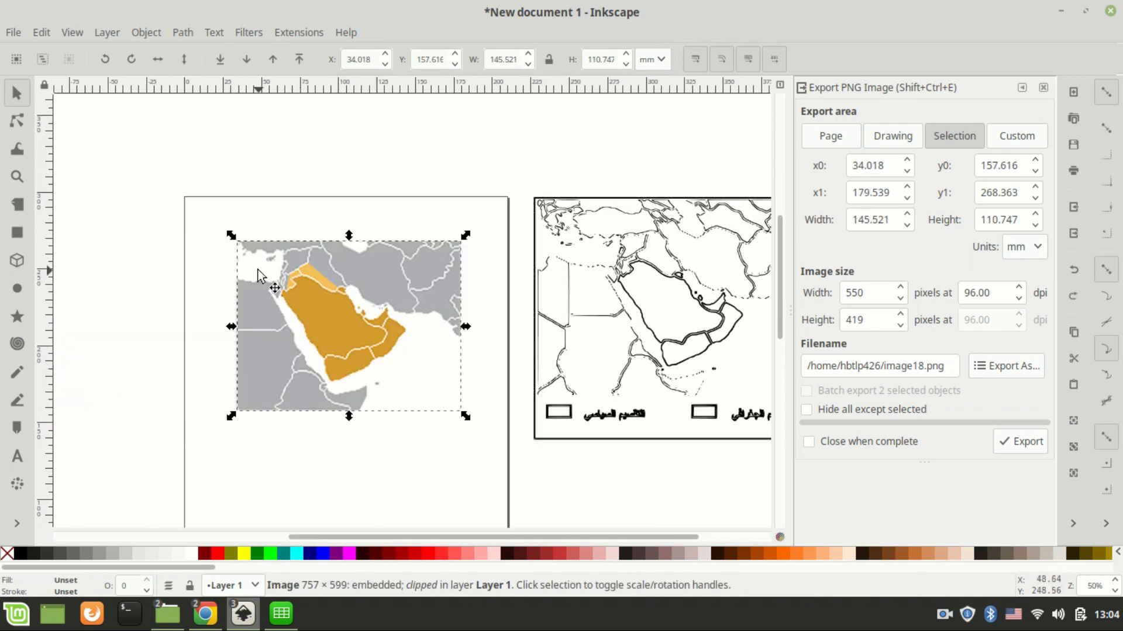
{"action": "left_click_drag", "start_coordinate": [180, 205], "coordinate": [472, 433]}
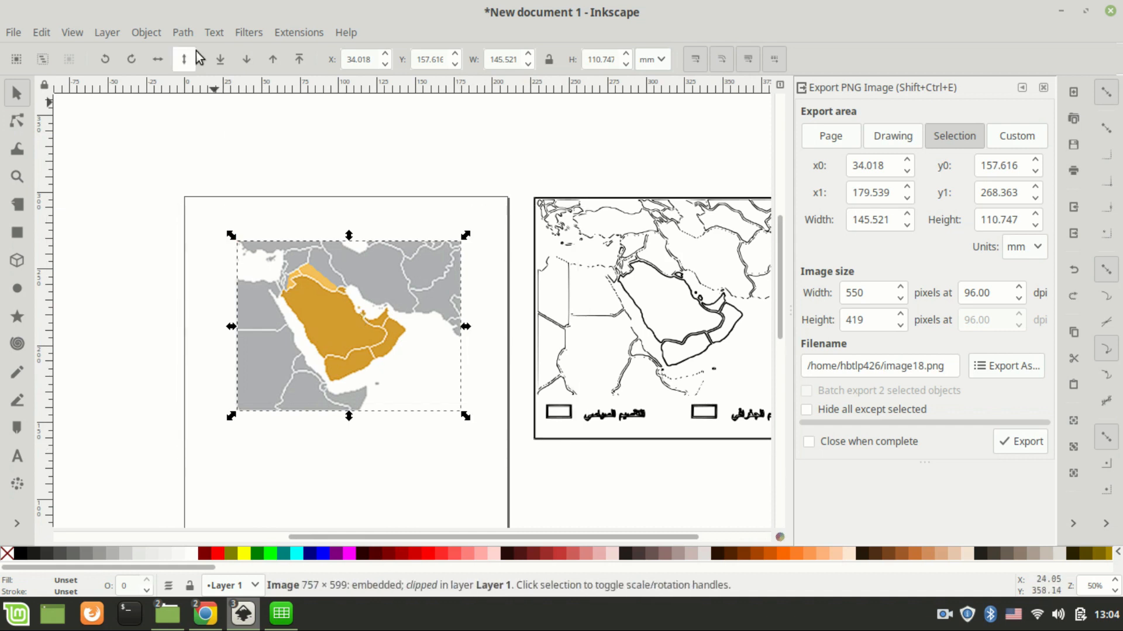
{"action": "left_click", "coordinate": [158, 39]}
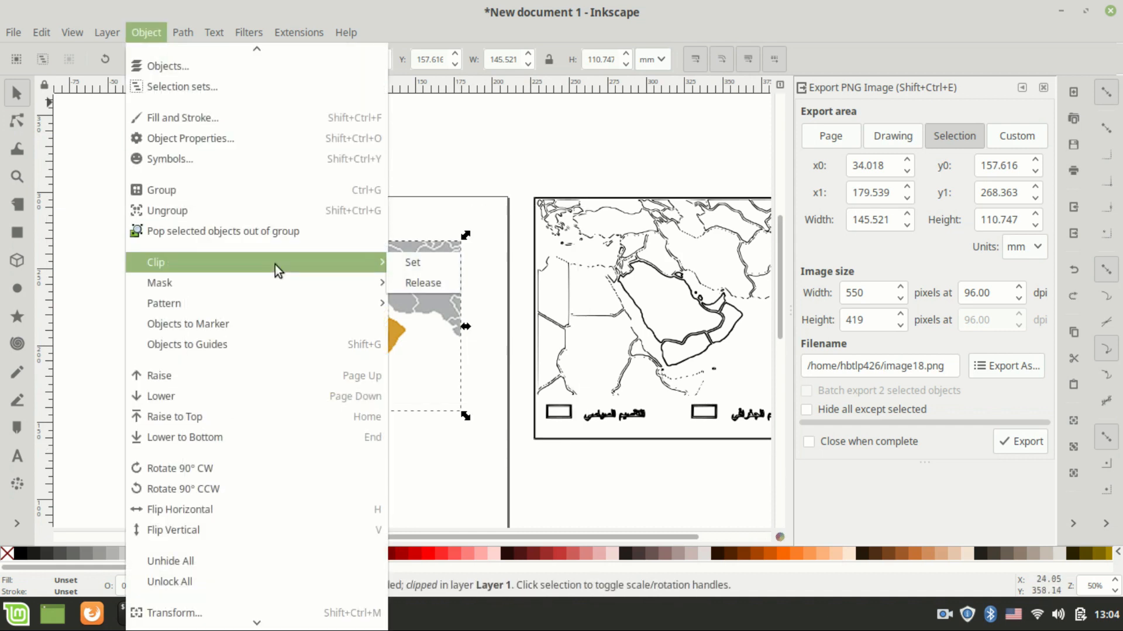
{"action": "mouse_move", "coordinate": [186, 35]}
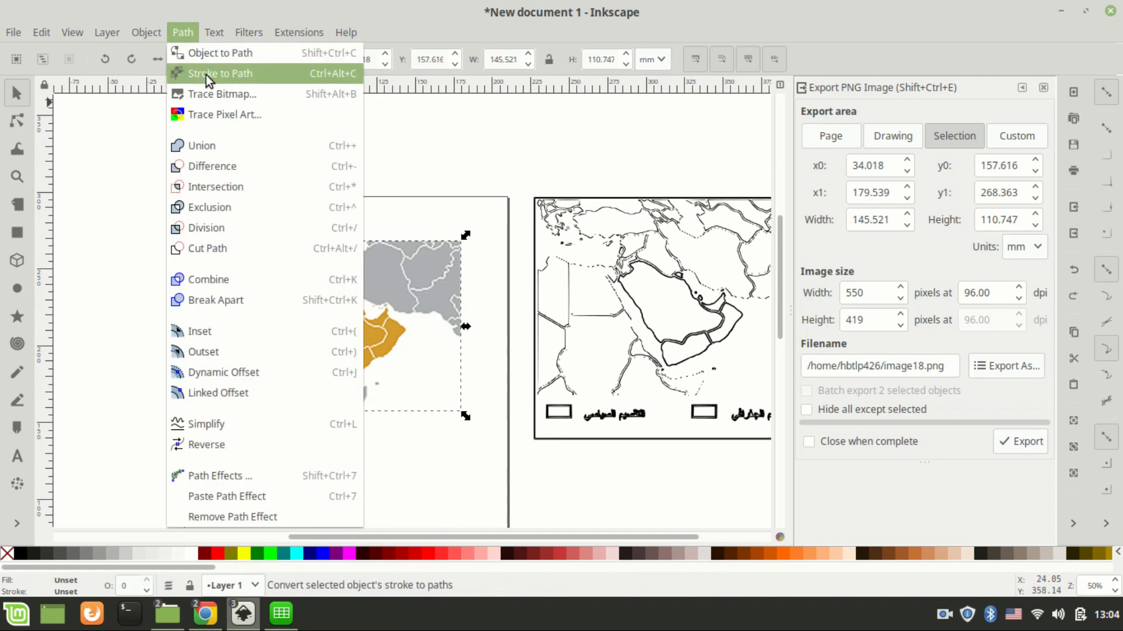
{"action": "left_click", "coordinate": [219, 96]}
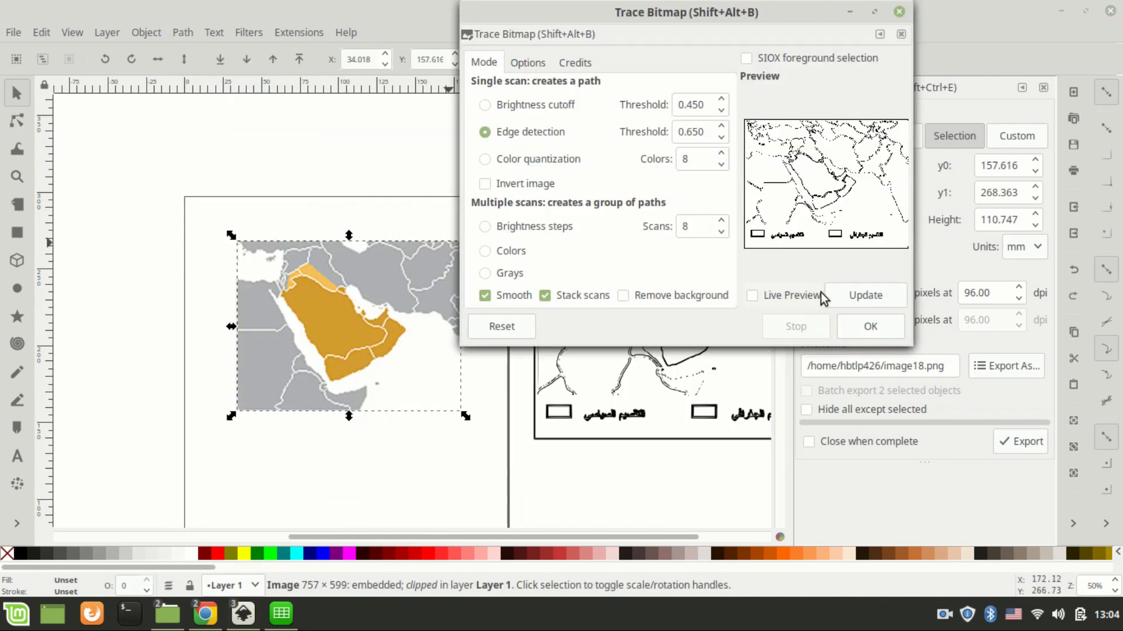
{"action": "left_click", "coordinate": [793, 294]}
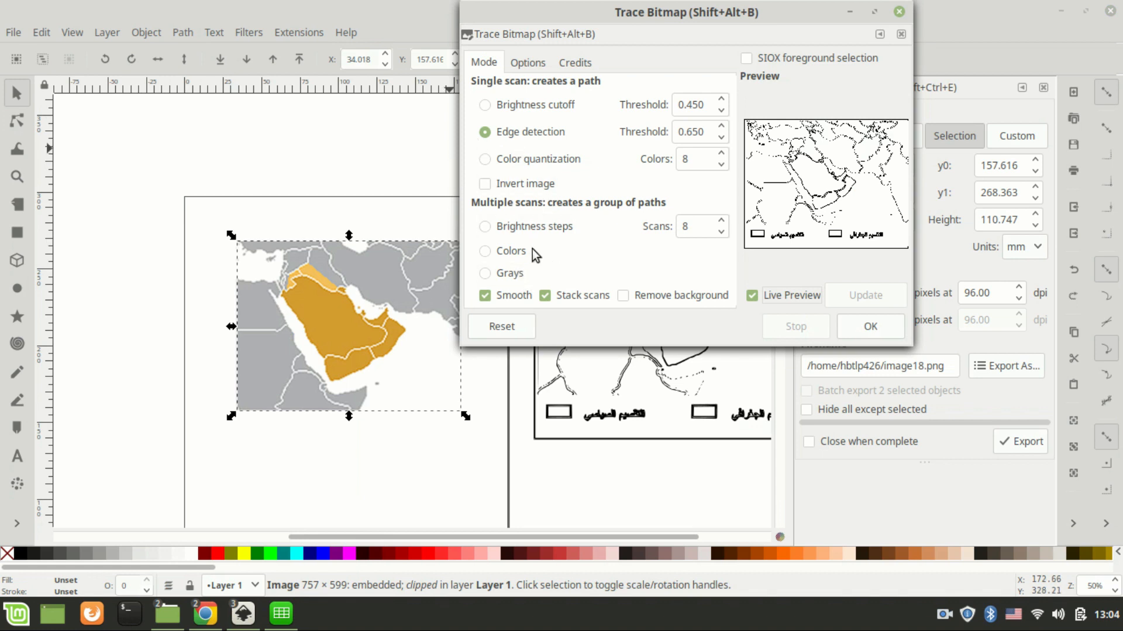
Preview Brightness cutoff, return to Edge detection, set the scans to 6 and trace the clipped map image again.
{"action": "left_click", "coordinate": [532, 109]}
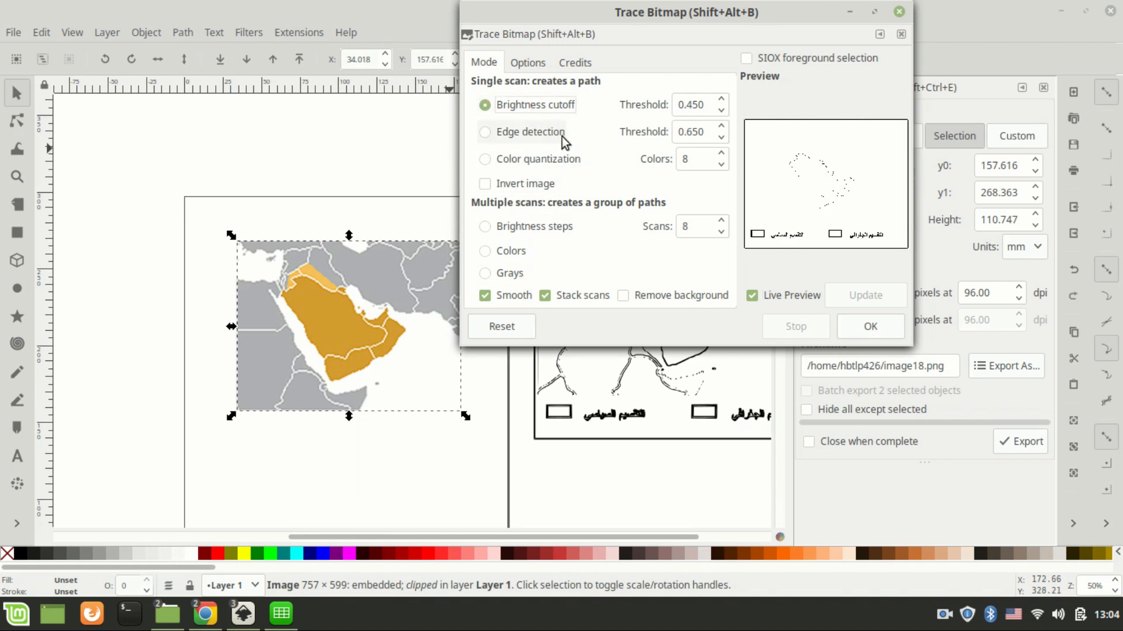
{"action": "left_click", "coordinate": [510, 139]}
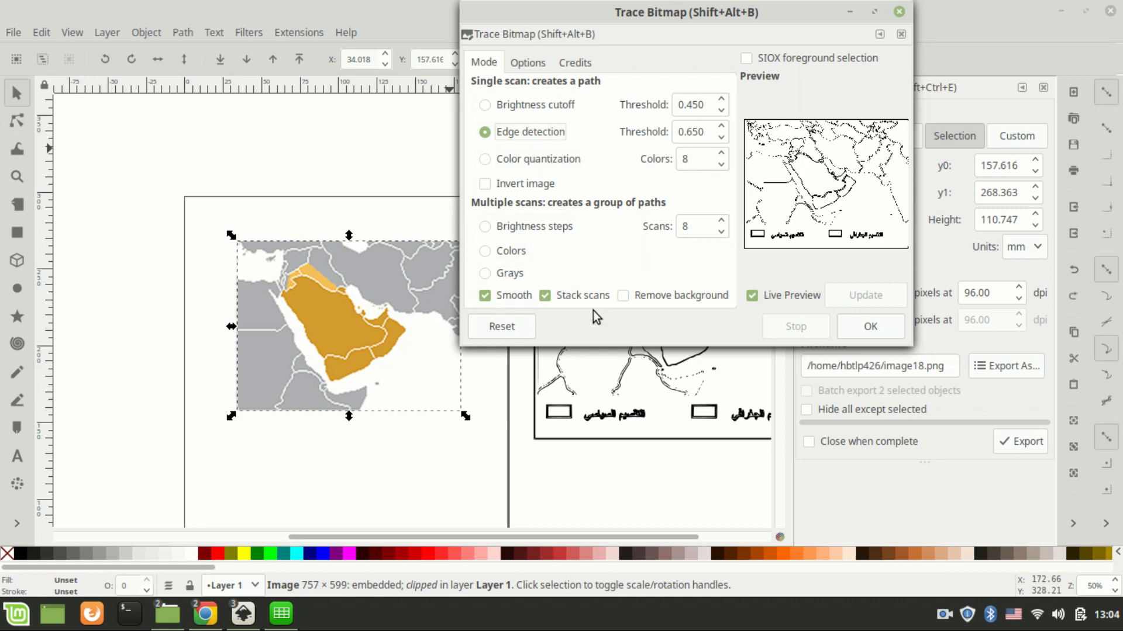
{"action": "double_click", "coordinate": [719, 233]}
{"action": "left_click", "coordinate": [869, 328]}
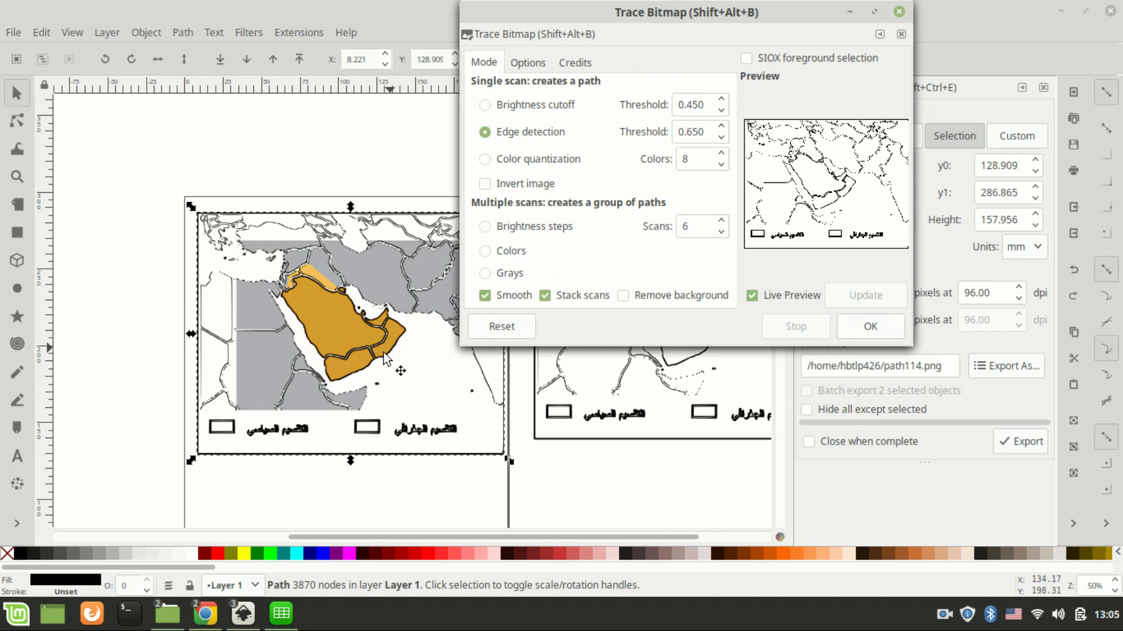
Close Trace Bitmap and move the second traced outline off the image to about X -93, Y 176 mm.
{"action": "left_click", "coordinate": [396, 473]}
{"action": "mouse_move", "coordinate": [372, 357]}
{"action": "left_mouse_down"}
{"action": "mouse_move", "coordinate": [212, 308]}
{"action": "mouse_move", "coordinate": [367, 341]}
{"action": "mouse_move", "coordinate": [279, 316]}
{"action": "left_mouse_up"}
{"action": "left_click", "coordinate": [621, 411]}
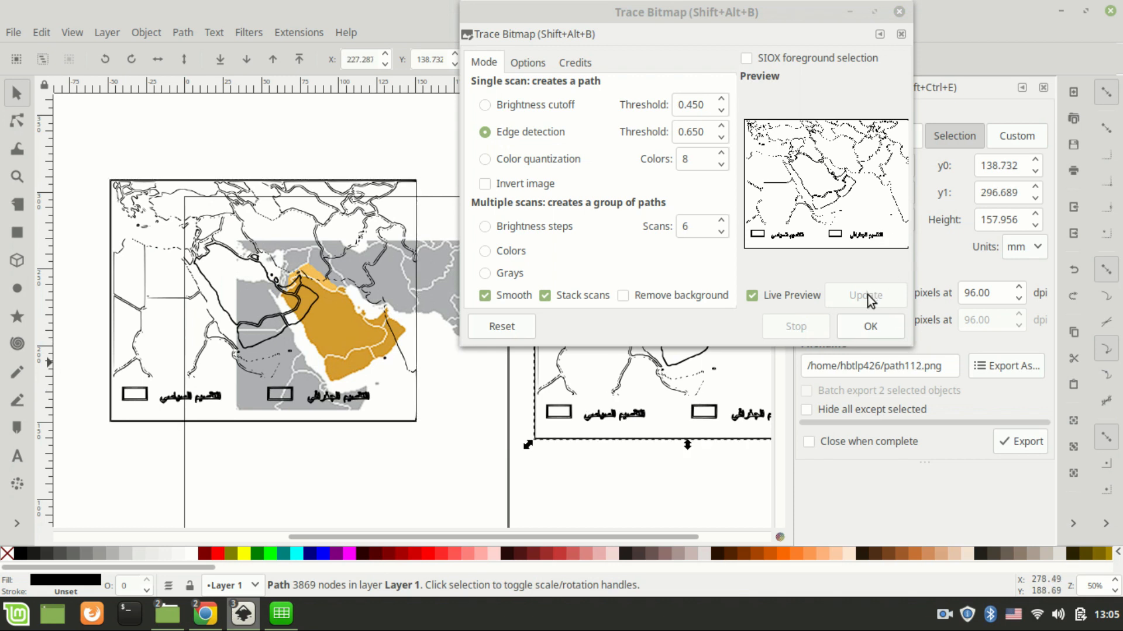
{"action": "left_click", "coordinate": [883, 324]}
{"action": "left_click", "coordinate": [898, 11]}
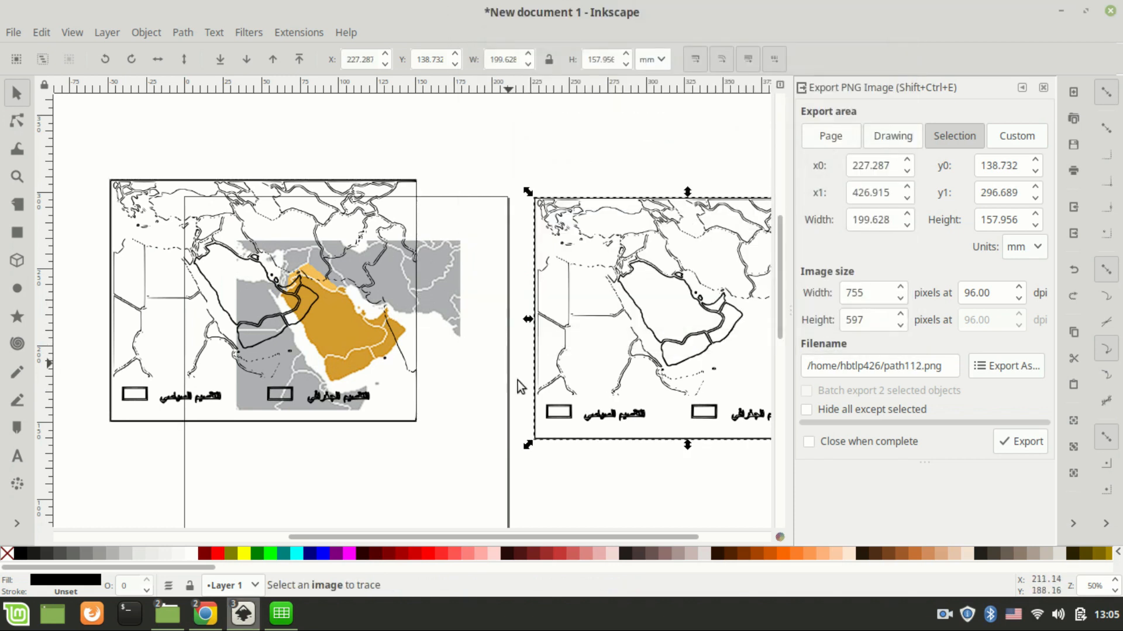
{"action": "scroll", "coordinate": [526, 374], "scroll_direction": "right", "scroll_amount": 5}
{"action": "left_click_drag", "start_coordinate": [157, 308], "coordinate": [88, 268]}
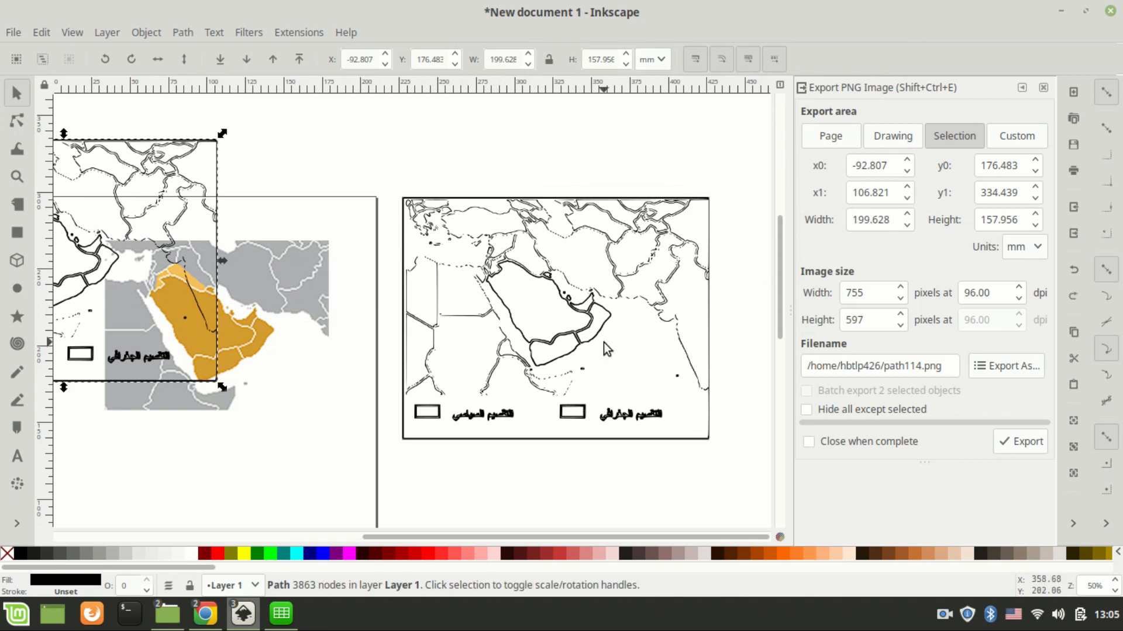
Draw a rectangle about 122 × 102 mm over the Arabian Peninsula on the traced outline beside the page.
{"action": "scroll", "coordinate": [601, 343], "scroll_direction": "up", "scroll_amount": 2}
{"action": "scroll", "coordinate": [595, 341], "scroll_direction": "down", "scroll_amount": 2}
{"action": "key", "text": "shift"}
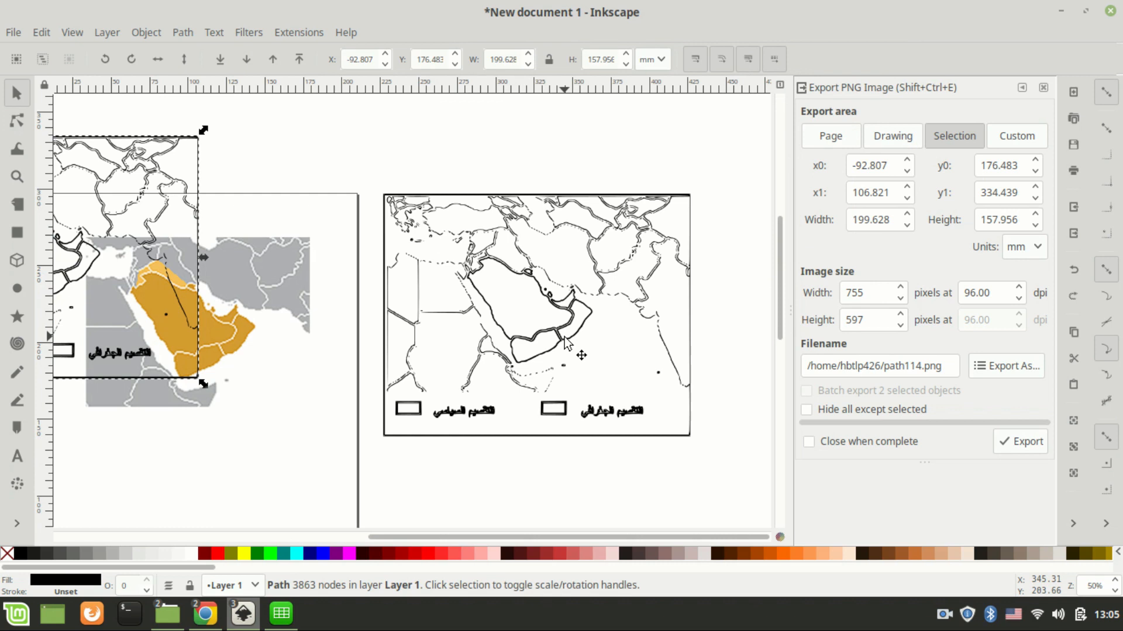
{"action": "scroll", "coordinate": [565, 338], "scroll_direction": "up", "scroll_amount": 1, "text": "ctrl"}
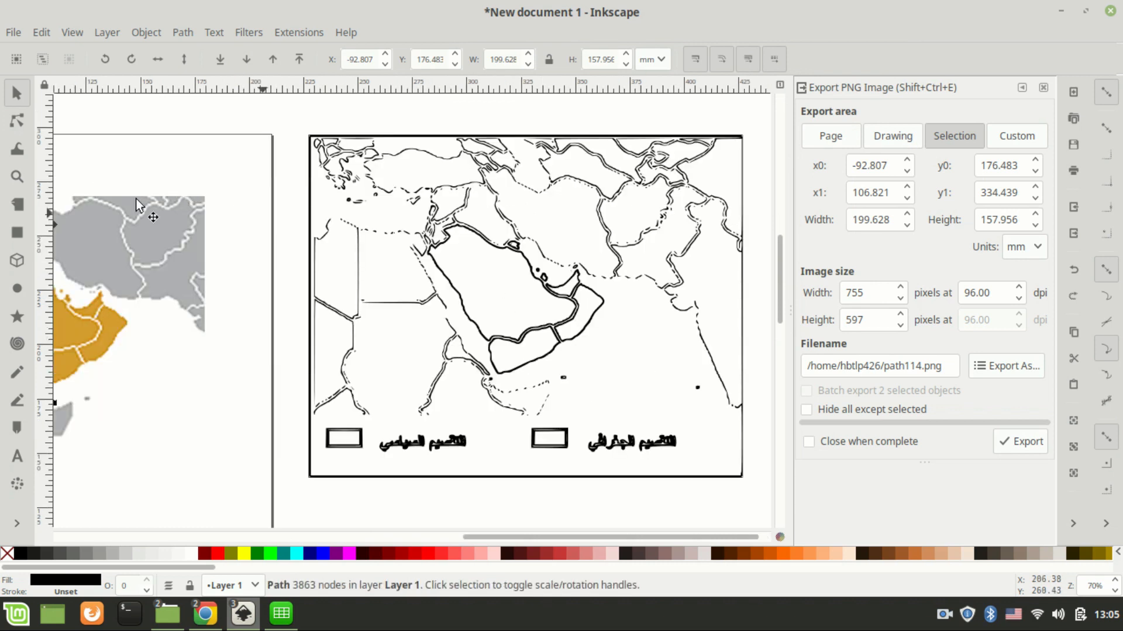
{"action": "left_click", "coordinate": [17, 232]}
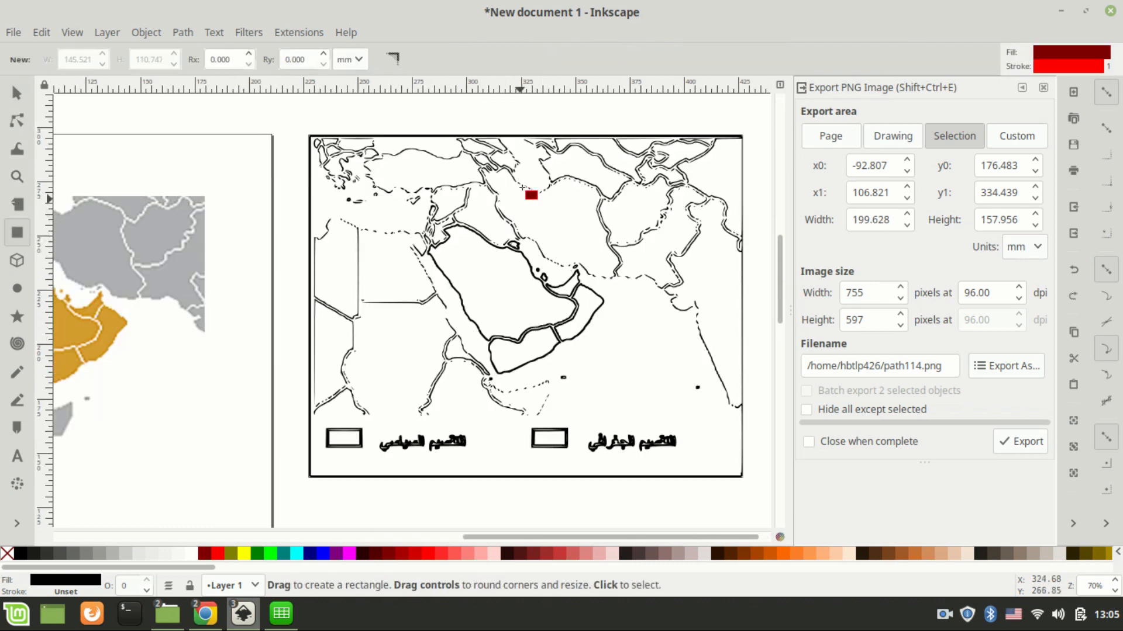
{"action": "left_click_drag", "start_coordinate": [394, 187], "coordinate": [660, 409]}
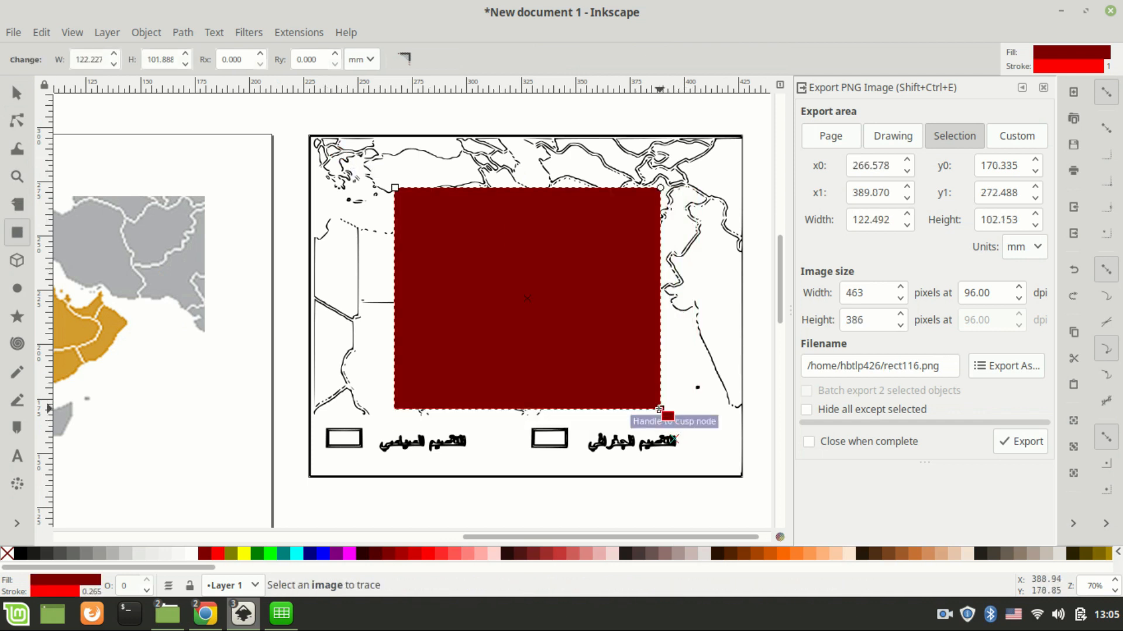
Clip the traced outline to the rectangle and move the clipped outline to about X 279, Y 172 mm.
{"action": "left_click", "coordinate": [17, 93]}
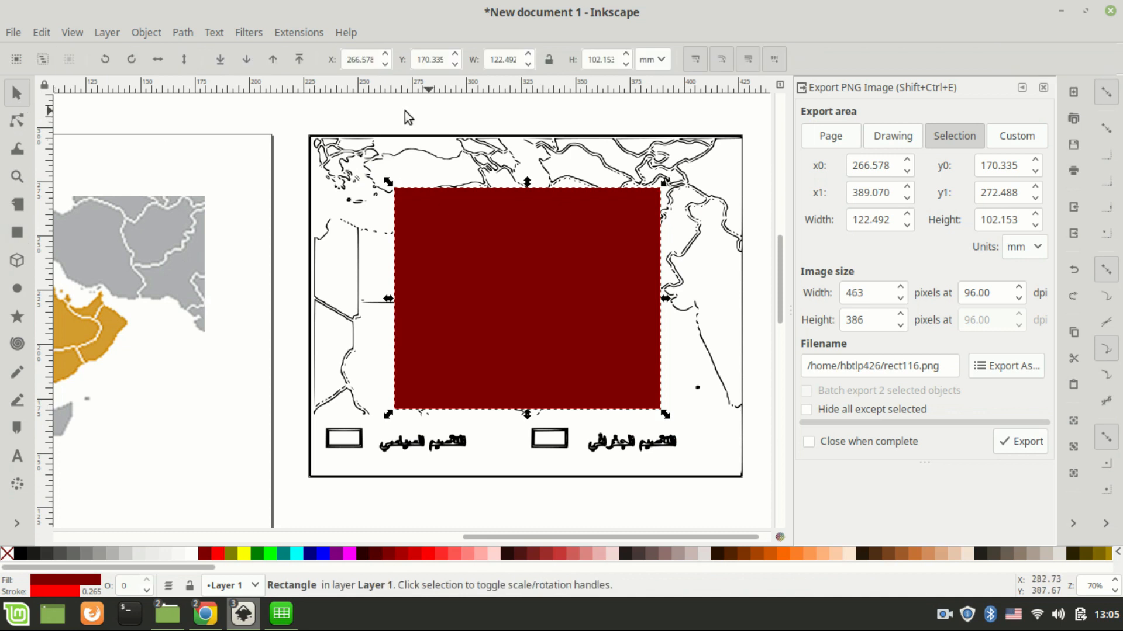
{"action": "left_click_drag", "start_coordinate": [288, 126], "coordinate": [678, 510]}
{"action": "left_click", "coordinate": [156, 38]}
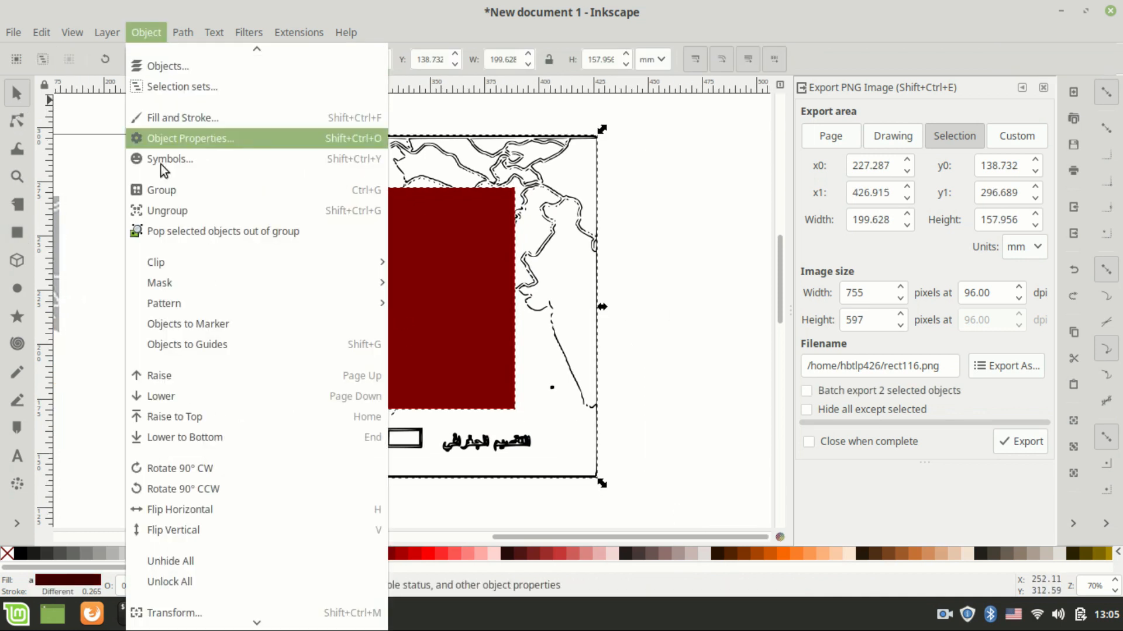
{"action": "mouse_move", "coordinate": [165, 268]}
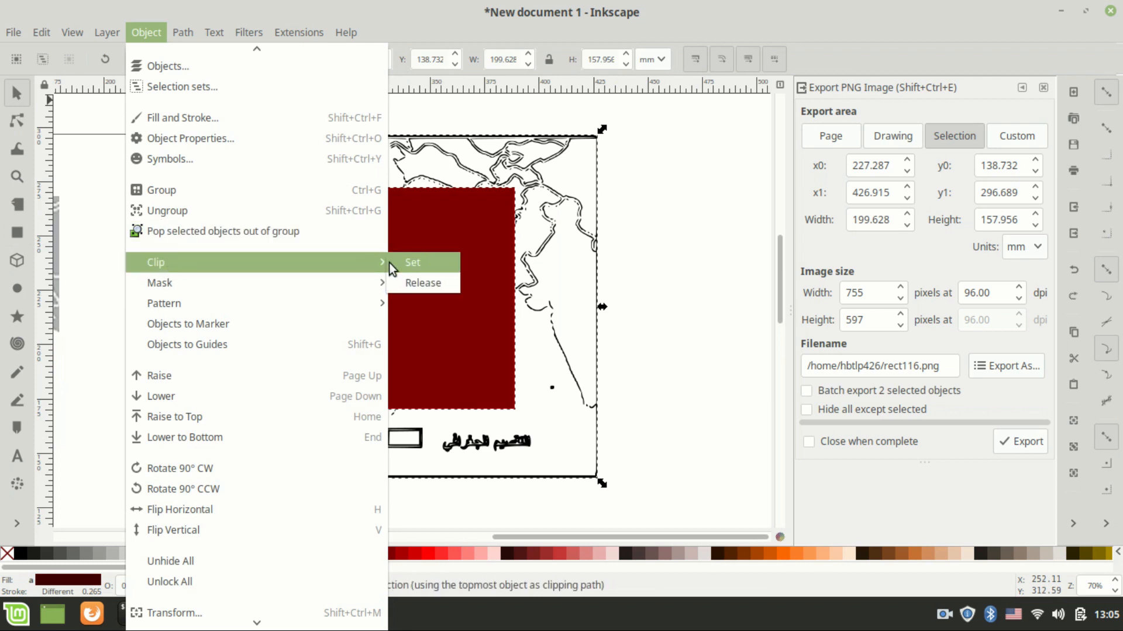
{"action": "left_click", "coordinate": [423, 260]}
{"action": "left_click", "coordinate": [411, 319]}
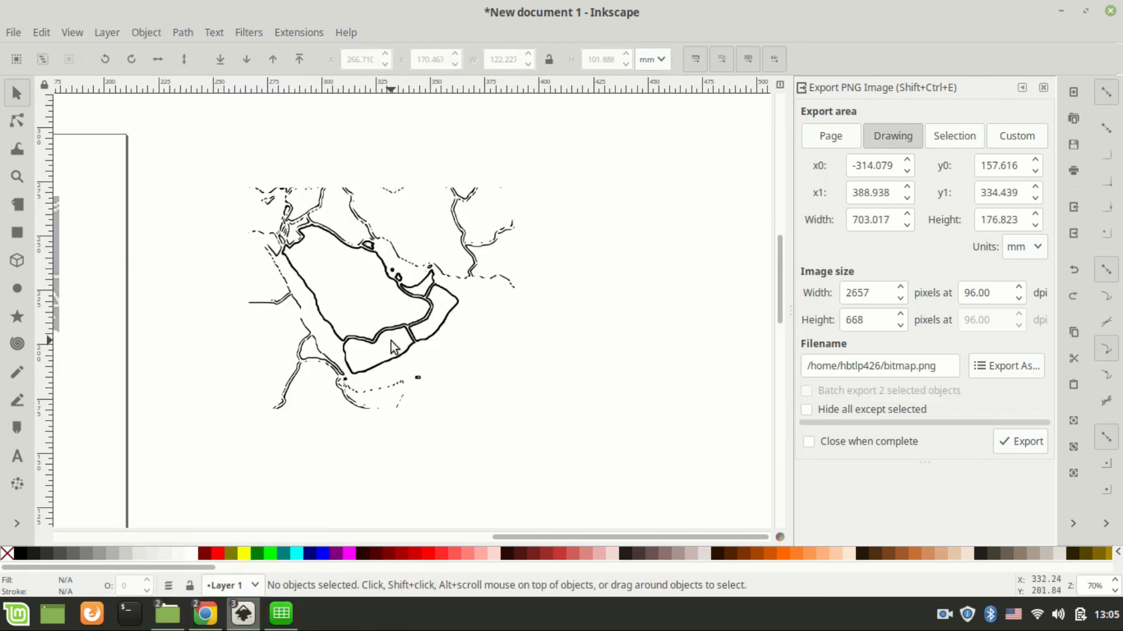
{"action": "left_click", "coordinate": [393, 332]}
{"action": "left_click_drag", "start_coordinate": [393, 332], "coordinate": [420, 329]}
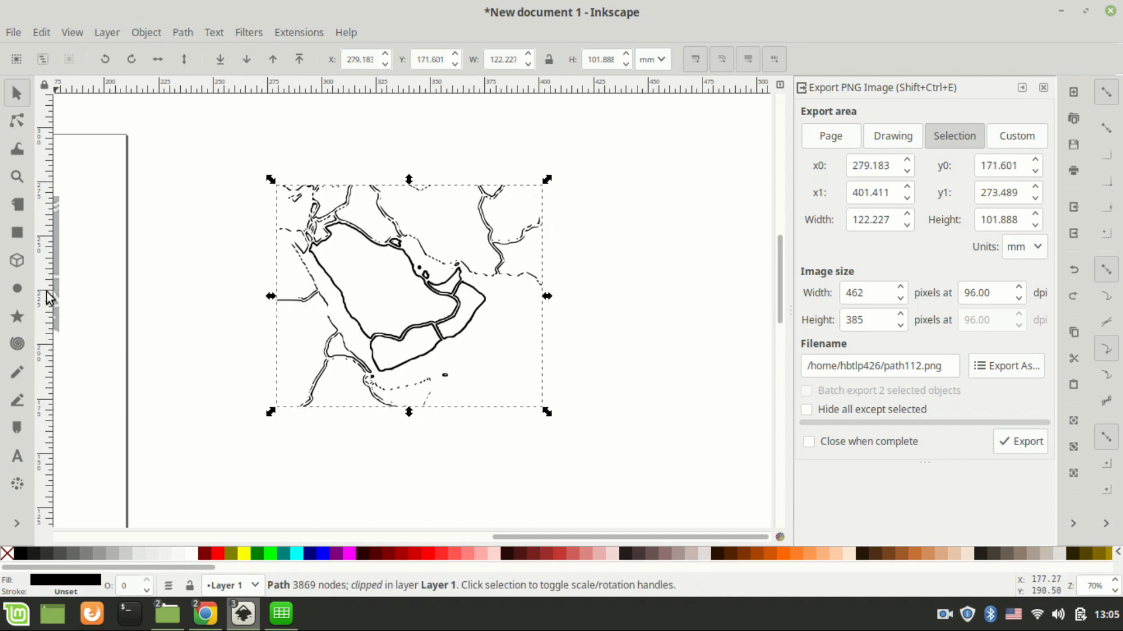
Draw a rectangle about 108 × 84 mm overlapping the clipped outline and give it no fill and a black stroke.
{"action": "left_click", "coordinate": [17, 233]}
{"action": "left_click_drag", "start_coordinate": [221, 136], "coordinate": [456, 318]}
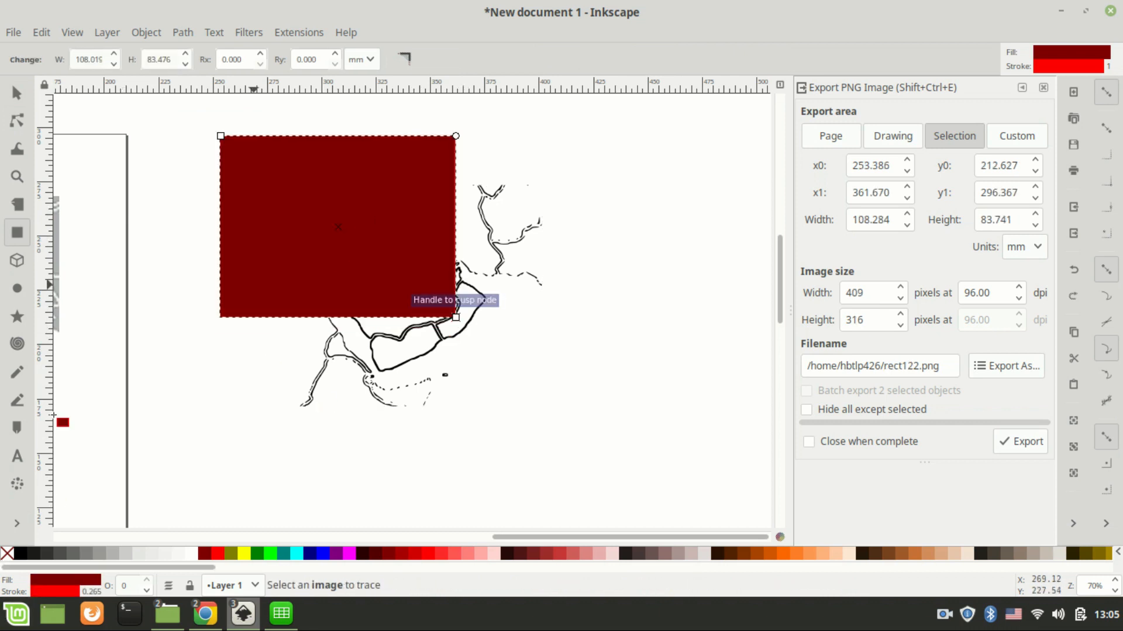
{"action": "left_click", "coordinate": [7, 553]}
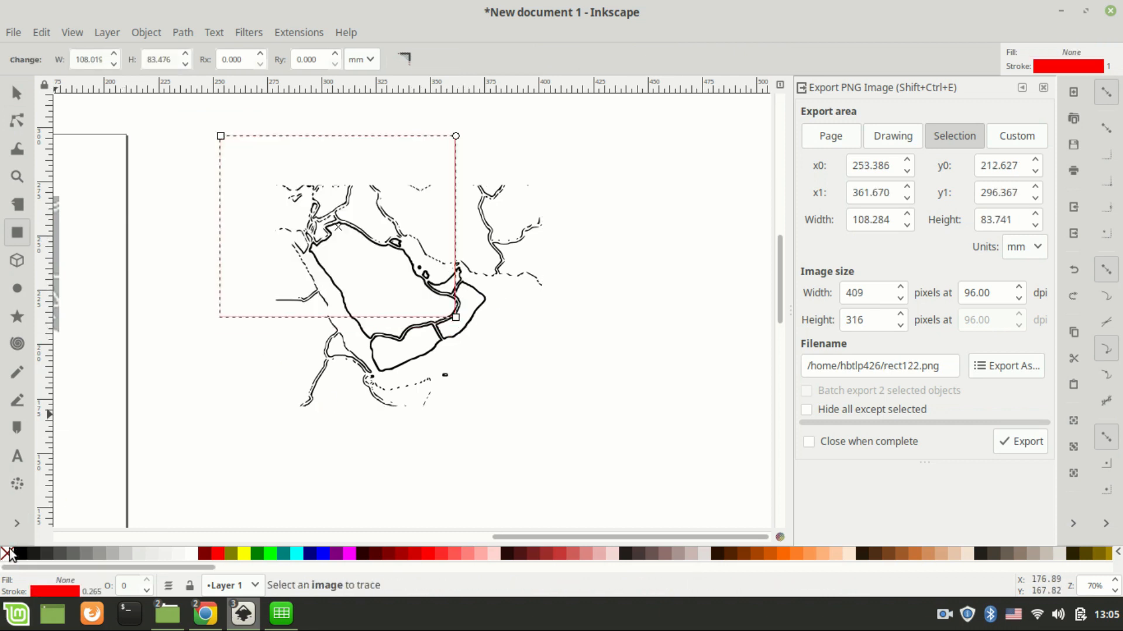
{"action": "right_click", "coordinate": [23, 554]}
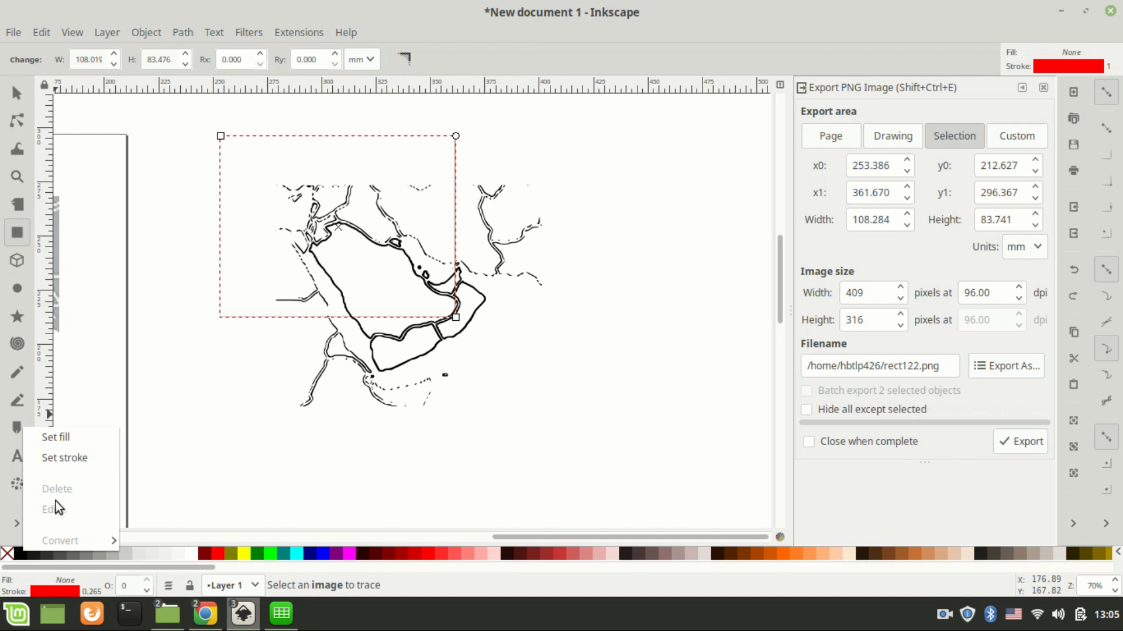
{"action": "left_click", "coordinate": [66, 460]}
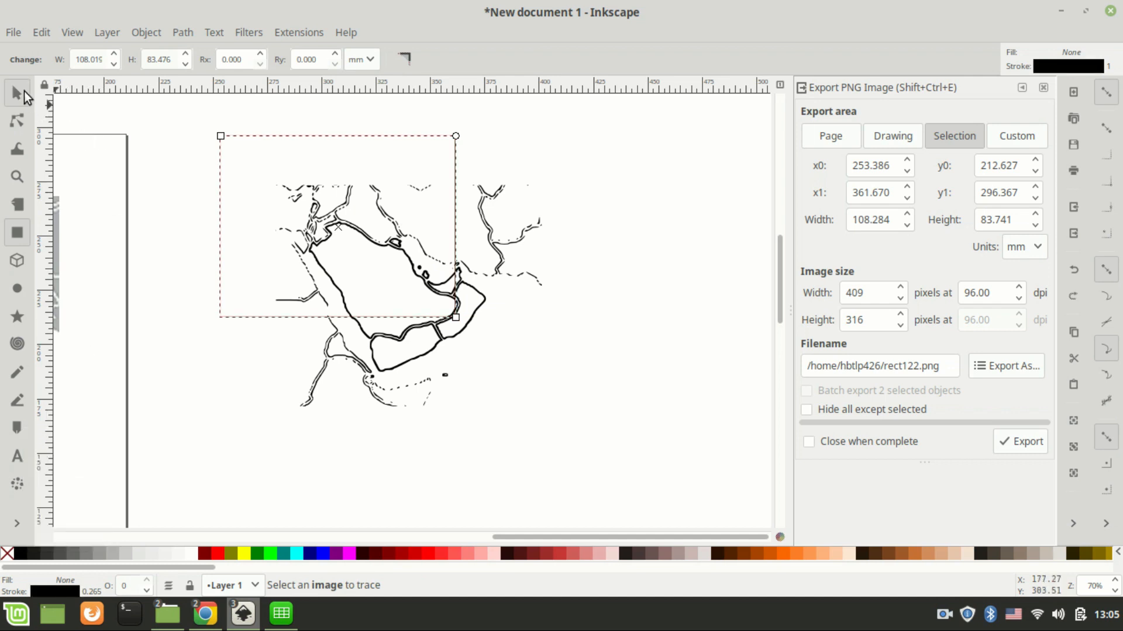
Snap the rectangle's upper-left corner to the clipped outline's corner and stretch it to about 123 × 104 mm to frame the outline.
{"action": "left_click", "coordinate": [22, 91]}
{"action": "left_click_drag", "start_coordinate": [306, 141], "coordinate": [353, 186]}
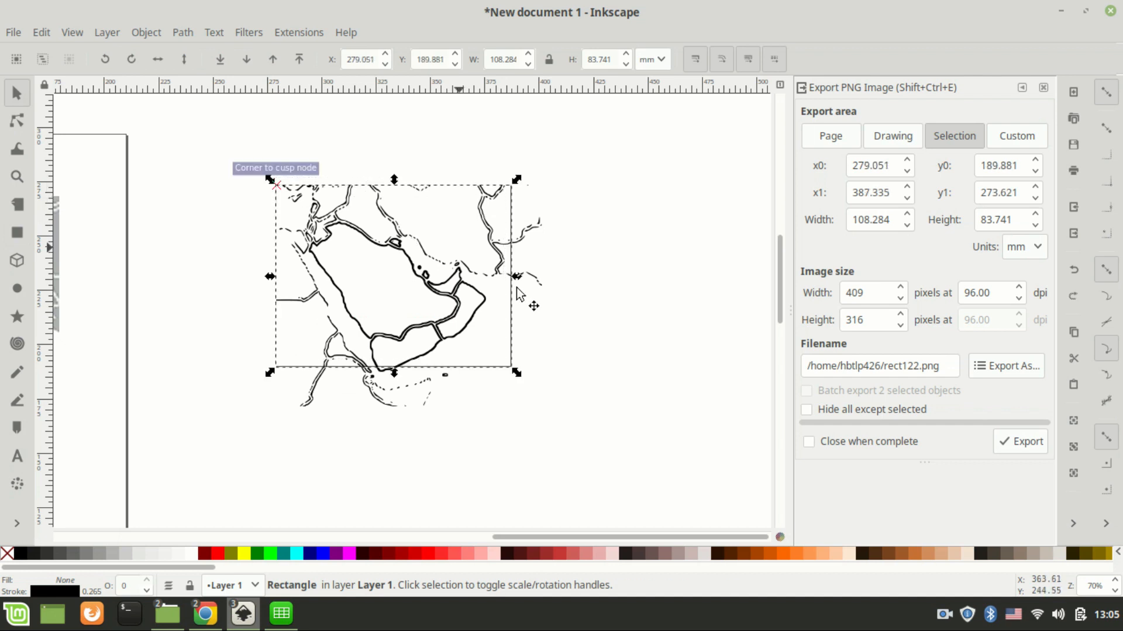
{"action": "scroll", "coordinate": [371, 342], "scroll_direction": "up", "scroll_amount": 3}
{"action": "key", "text": "ctrl+Left"}
{"action": "key", "text": "ctrl+Left"}
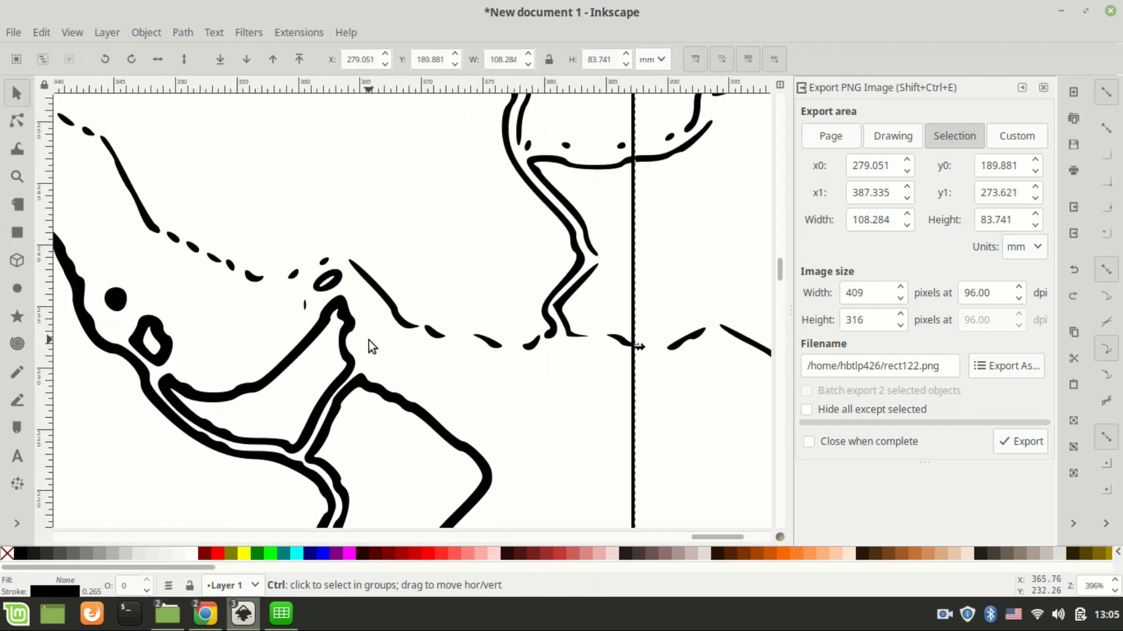
{"action": "key", "text": "ctrl+Right"}
{"action": "key", "text": "ctrl+Right"}
{"action": "key", "text": "ctrl+Up"}
{"action": "scroll", "coordinate": [369, 339], "scroll_direction": "down", "scroll_amount": 3}
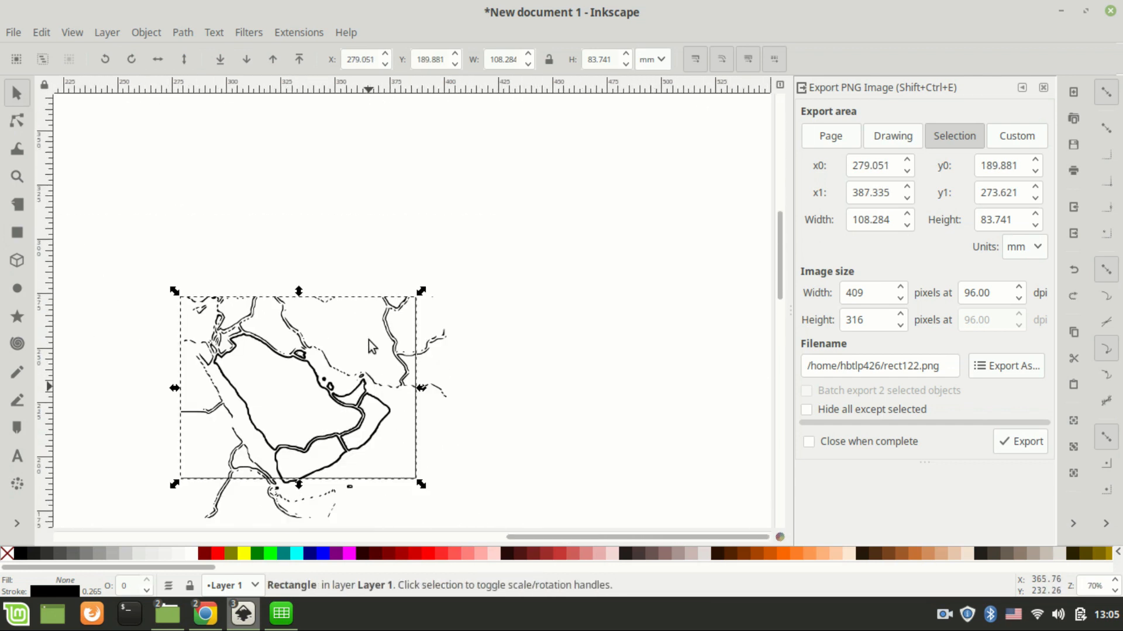
{"action": "left_click_drag", "start_coordinate": [419, 391], "coordinate": [452, 395]}
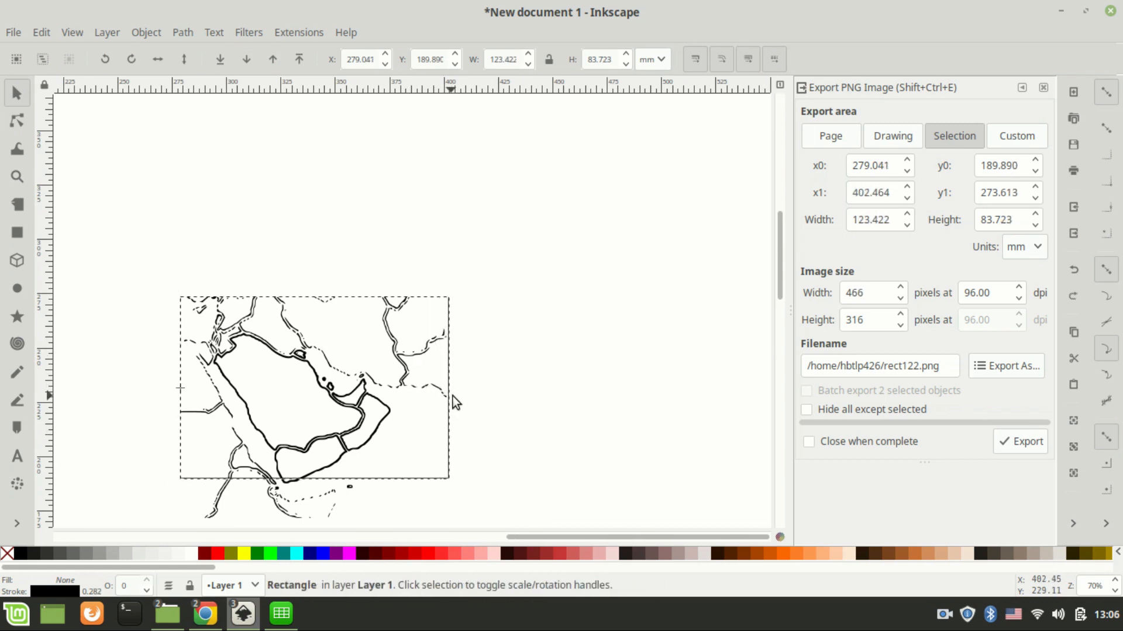
{"action": "scroll", "coordinate": [349, 469], "scroll_direction": "down", "scroll_amount": 3}
{"action": "left_click_drag", "start_coordinate": [315, 419], "coordinate": [306, 462]}
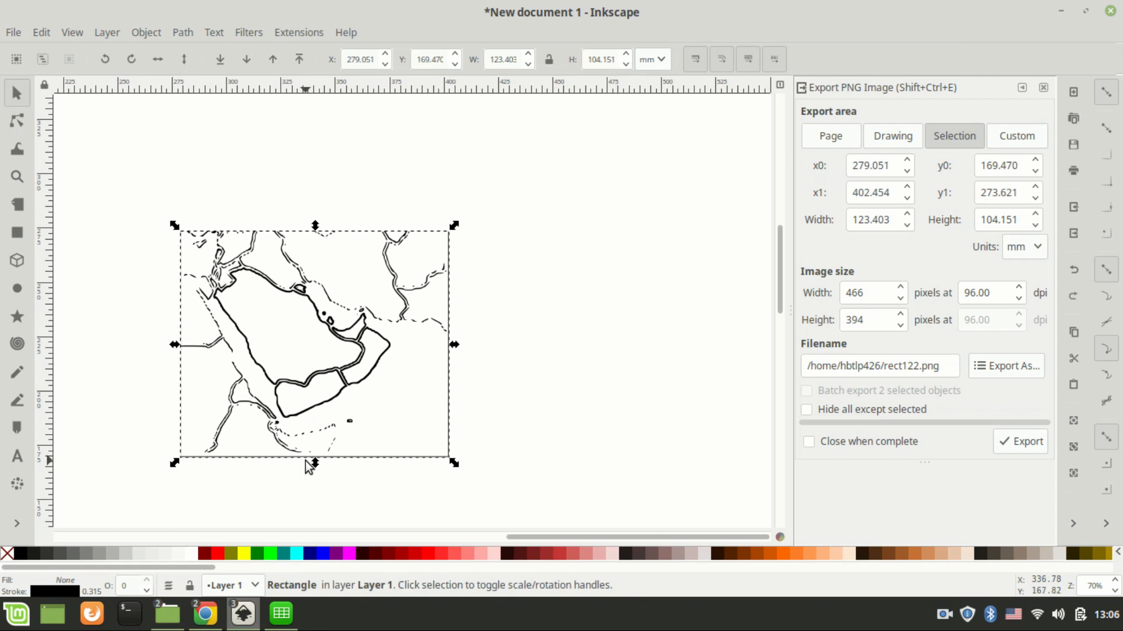
Group the rectangle frame with the clipped outline and move the group to about X 321, Y 204 mm.
{"action": "left_click", "coordinate": [609, 335]}
{"action": "left_click_drag", "start_coordinate": [156, 193], "coordinate": [507, 481]}
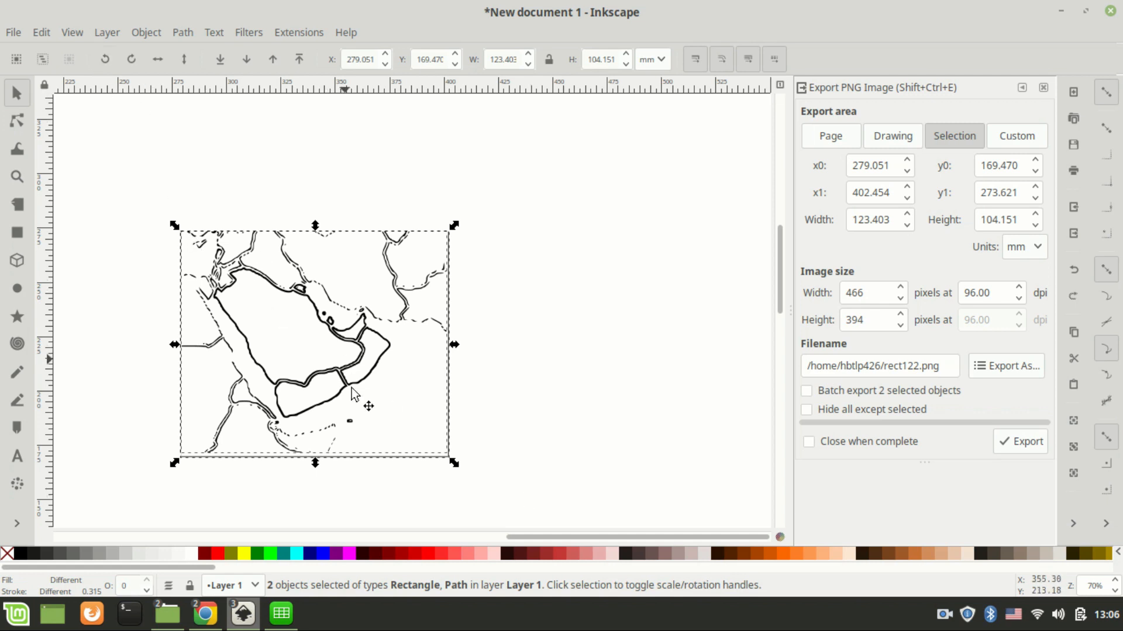
{"action": "right_click", "coordinate": [303, 300]}
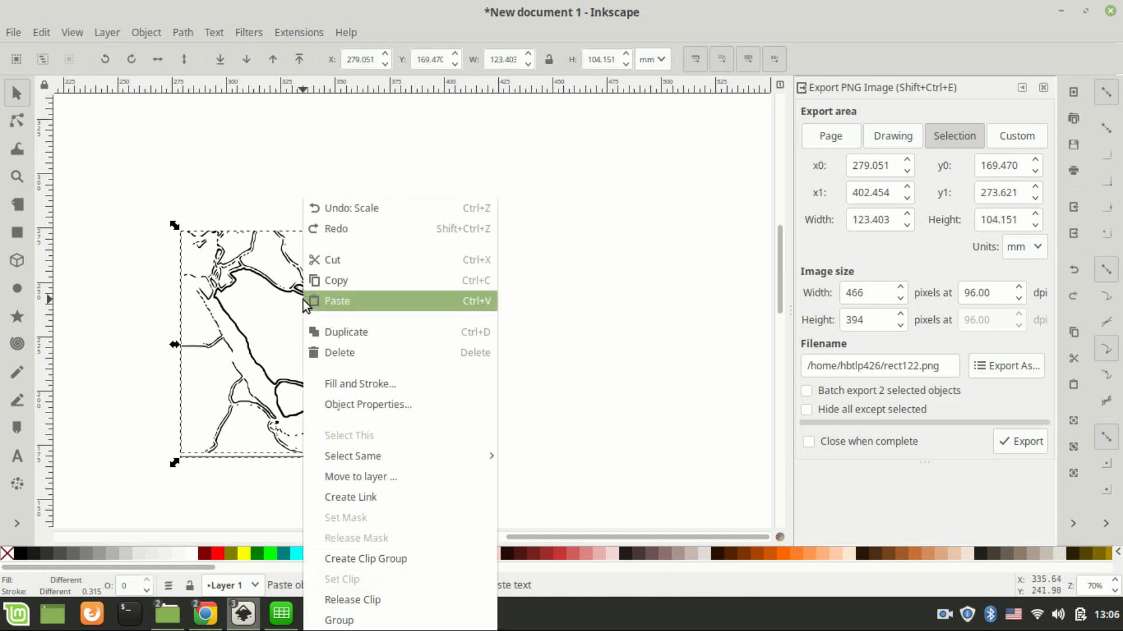
{"action": "left_click", "coordinate": [346, 621]}
{"action": "left_click_drag", "start_coordinate": [338, 354], "coordinate": [497, 291]}
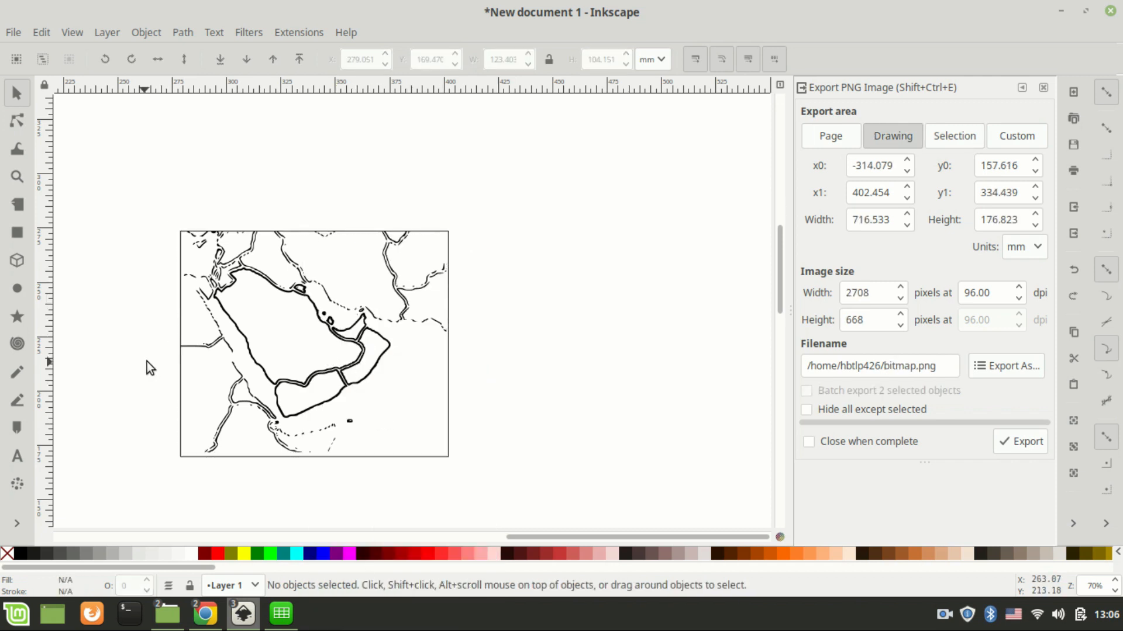
{"action": "left_click", "coordinate": [233, 374]}
{"action": "left_click_drag", "start_coordinate": [233, 375], "coordinate": [324, 300]}
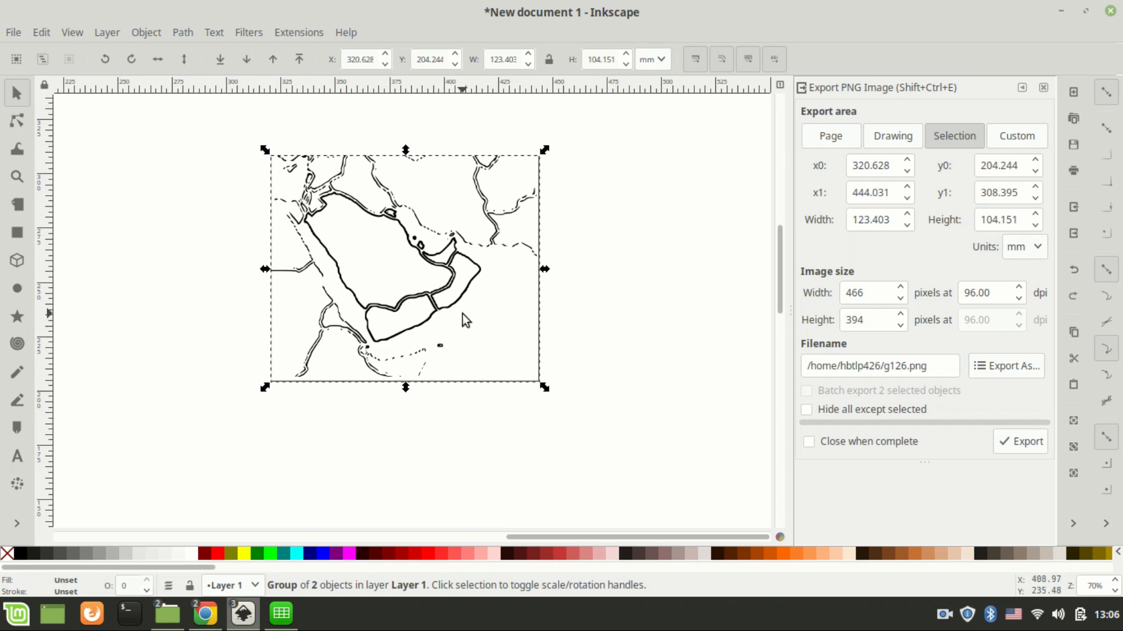
{"action": "left_click", "coordinate": [15, 35]}
{"action": "left_click", "coordinate": [18, 49]}
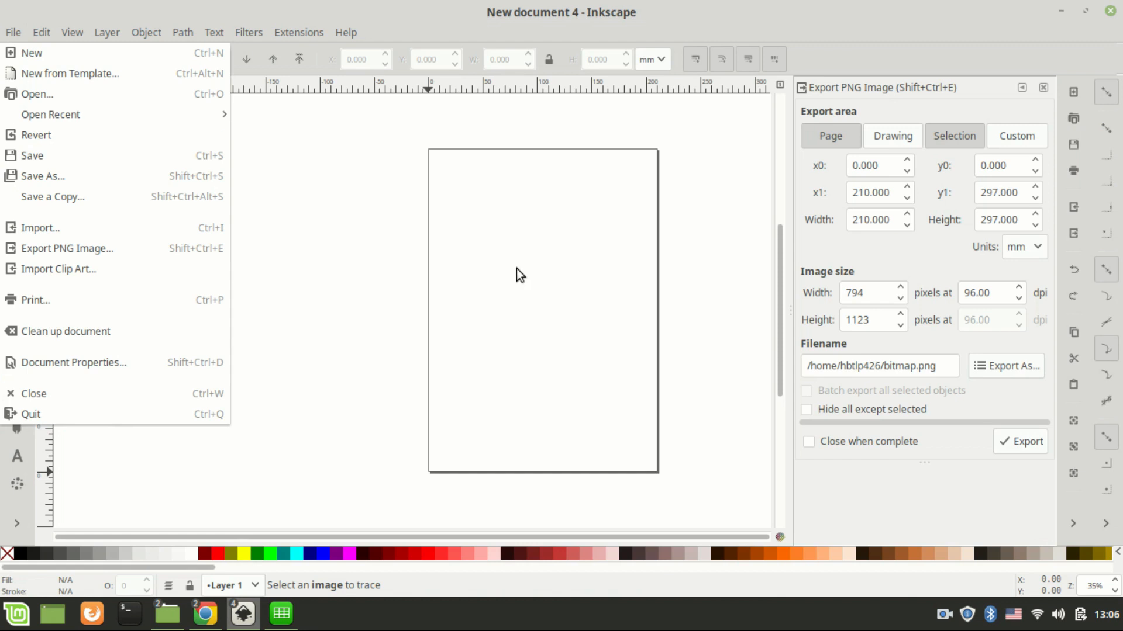
{"action": "left_click", "coordinate": [1110, 11]}
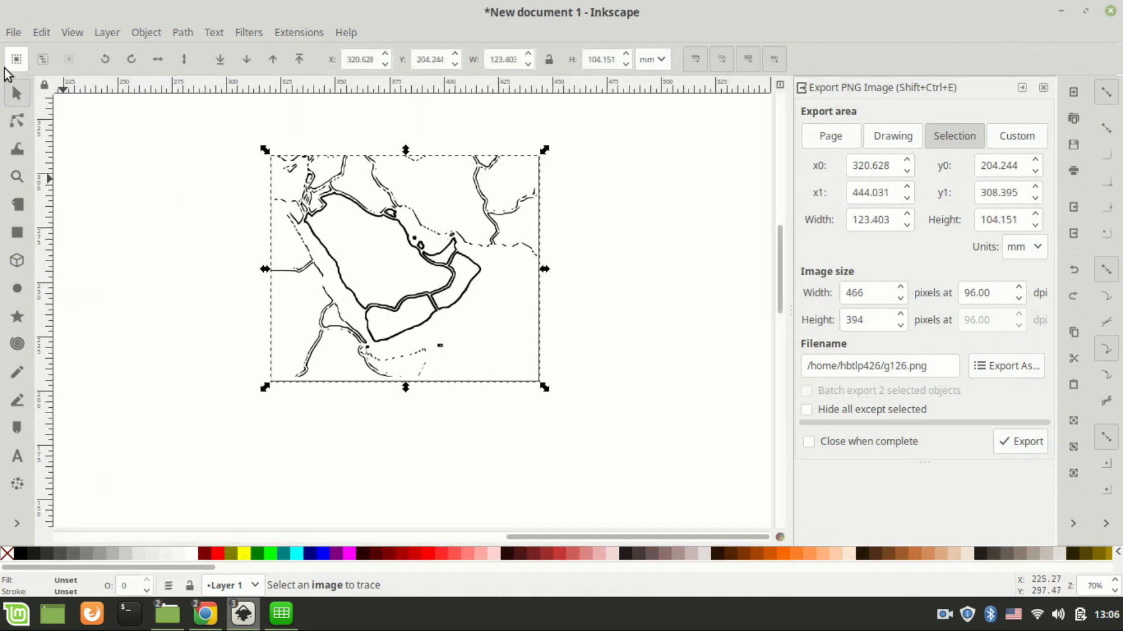
Set the PNG export filename for the selected group to gccoutline.svg in the home folder.
{"action": "left_click", "coordinate": [5, 36]}
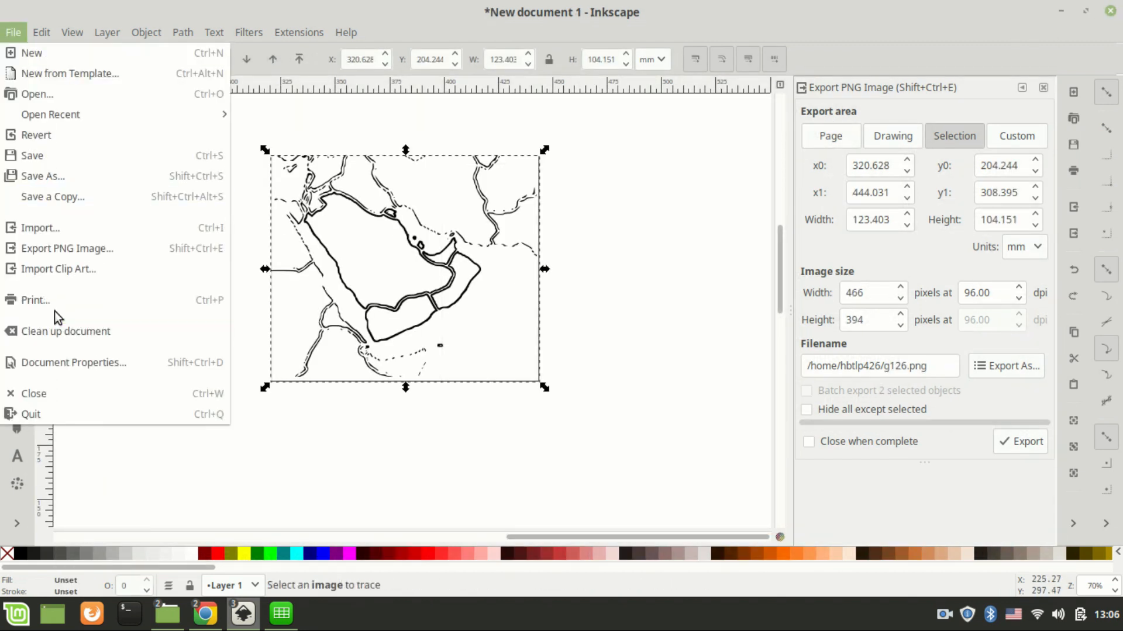
{"action": "left_click", "coordinate": [75, 249]}
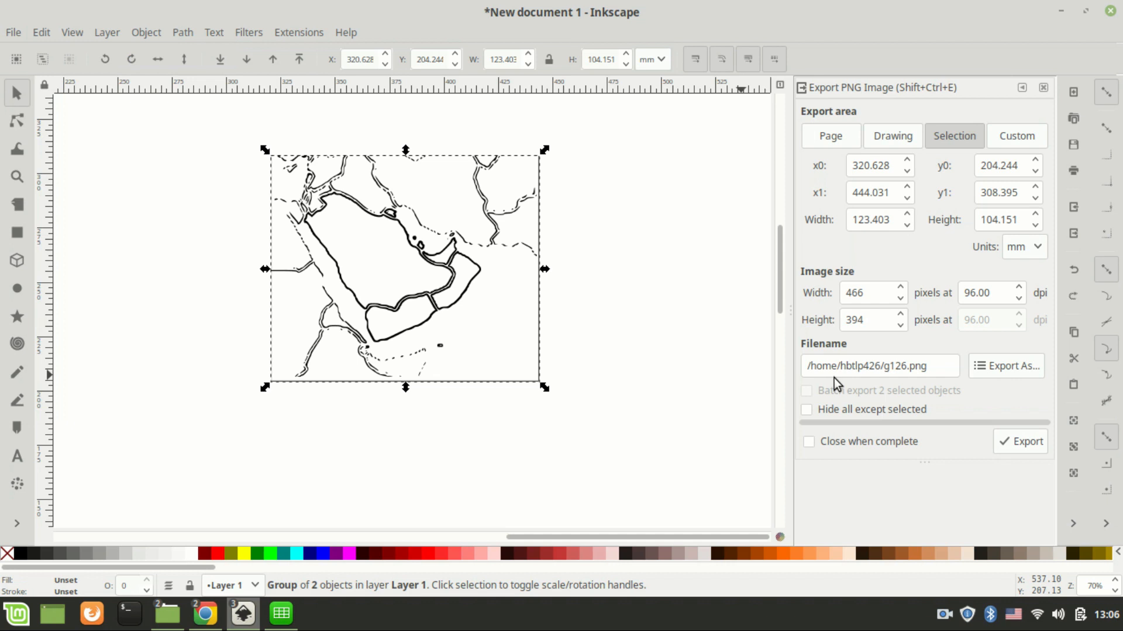
{"action": "left_click", "coordinate": [930, 366]}
{"action": "key", "text": "BackSpace"}
{"action": "key", "text": "BackSpace"}
{"action": "key", "text": "BackSpace"}
{"action": "key", "text": "BackSpace"}
{"action": "key", "text": "BackSpace"}
{"action": "key", "text": "BackSpace"}
{"action": "key", "text": "BackSpace"}
{"action": "key", "text": "BackSpace"}
{"action": "type", "text": "gccoutline"}
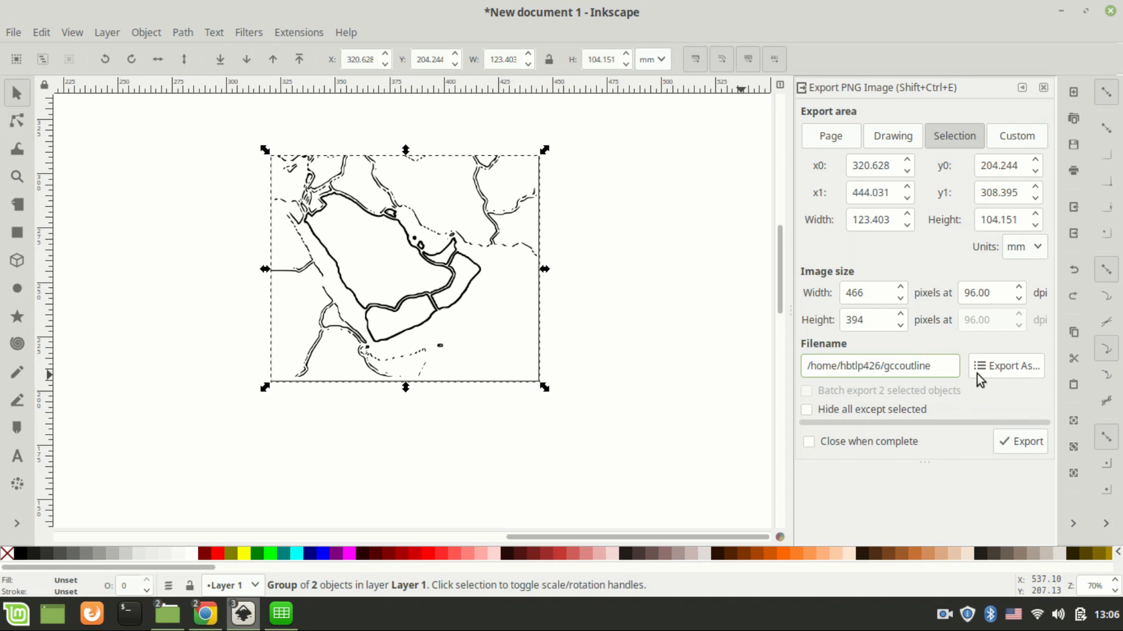
{"action": "type", "text": ".svg"}
Export the selected group to the Desktop under the filename gcc.svg.
{"action": "left_click", "coordinate": [1022, 369]}
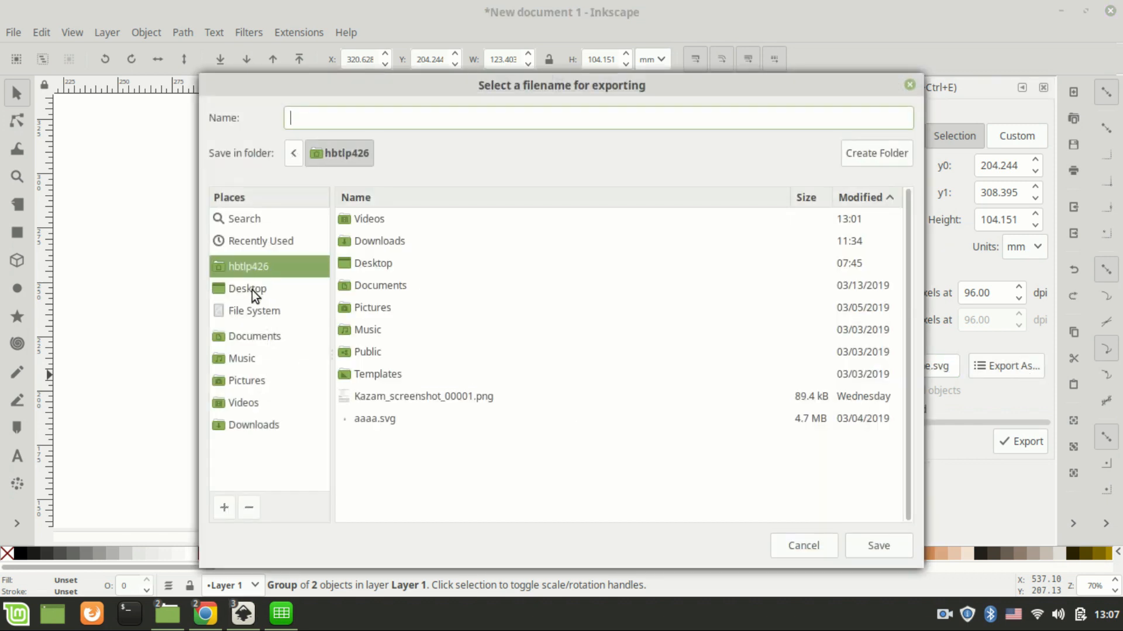
{"action": "left_click", "coordinate": [252, 293]}
{"action": "left_click", "coordinate": [888, 555]}
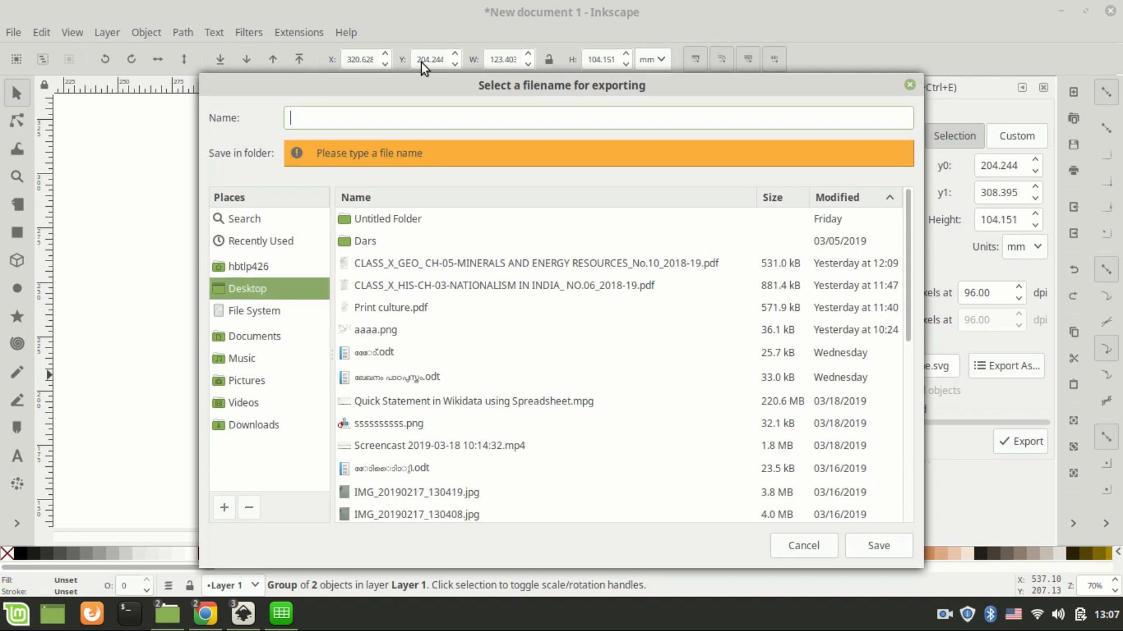
{"action": "type", "text": "gcc"}
{"action": "key", "text": "Return"}
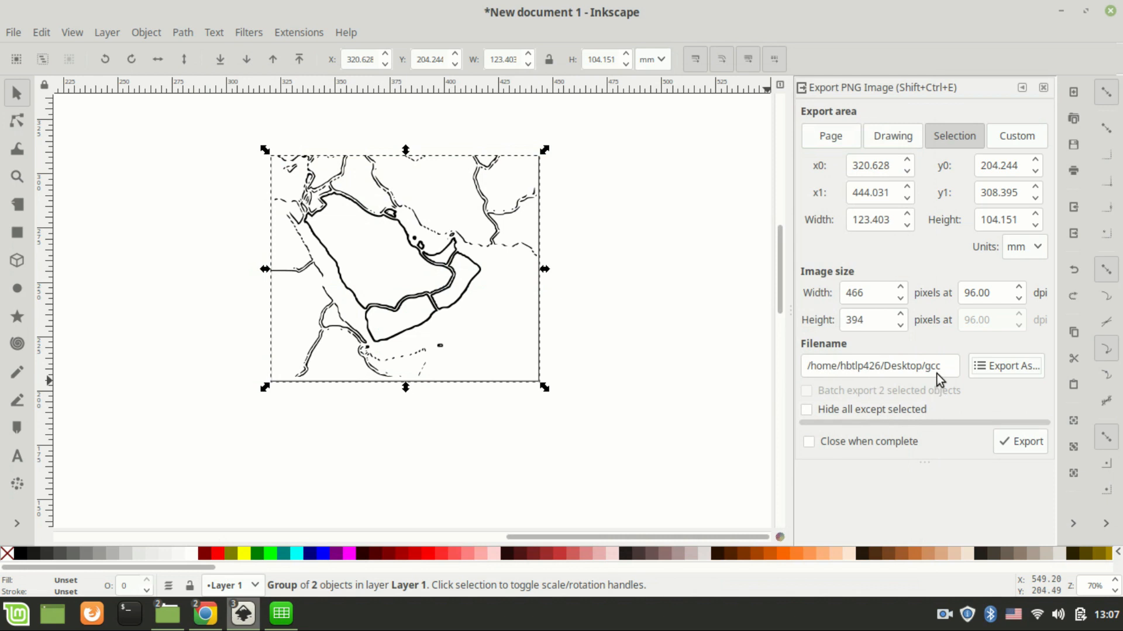
{"action": "type", "text": ".svg"}
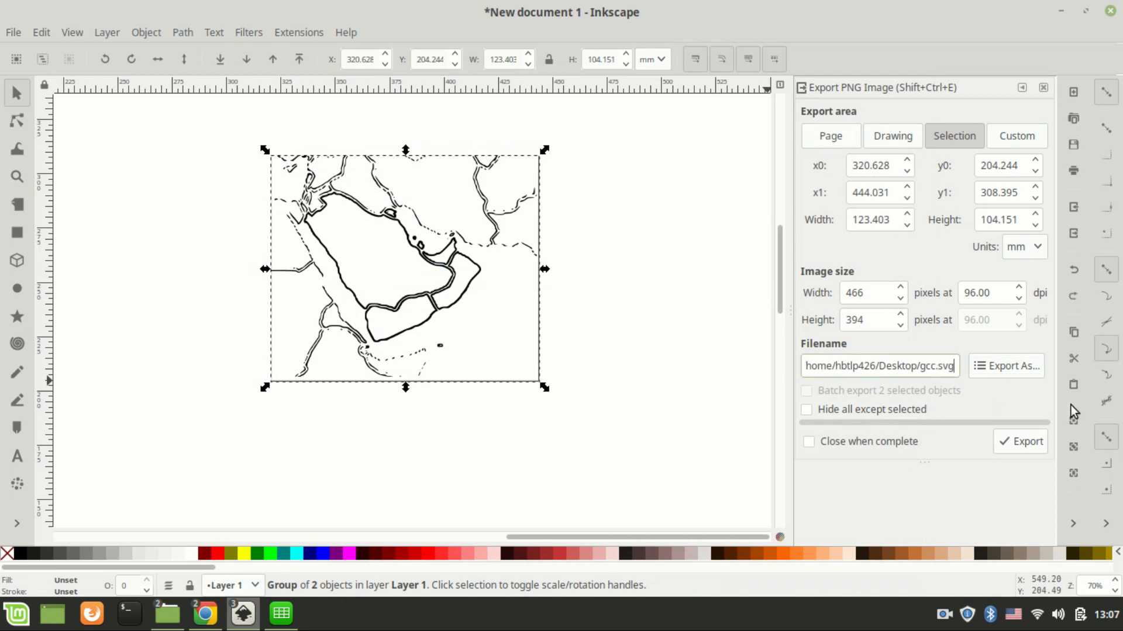
{"action": "left_click", "coordinate": [1002, 446]}
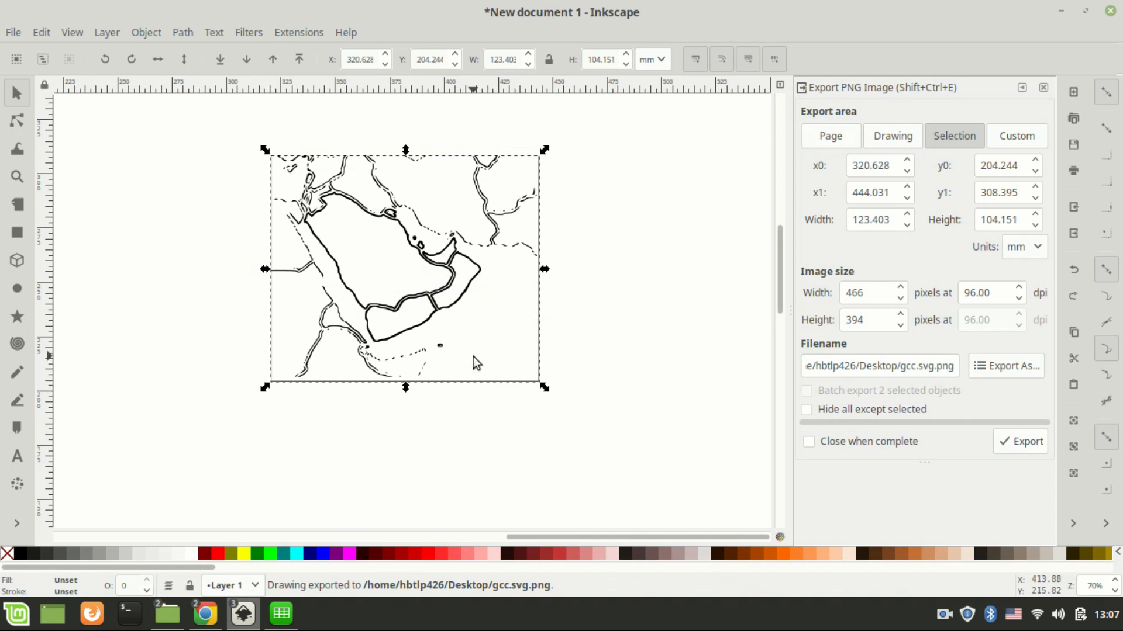
Open the exported gcc.svg.png as an embedded image to inspect it, and close its window.
{"action": "key", "text": "ctrl+o"}
{"action": "left_click", "coordinate": [368, 221]}
{"action": "key", "text": "Return"}
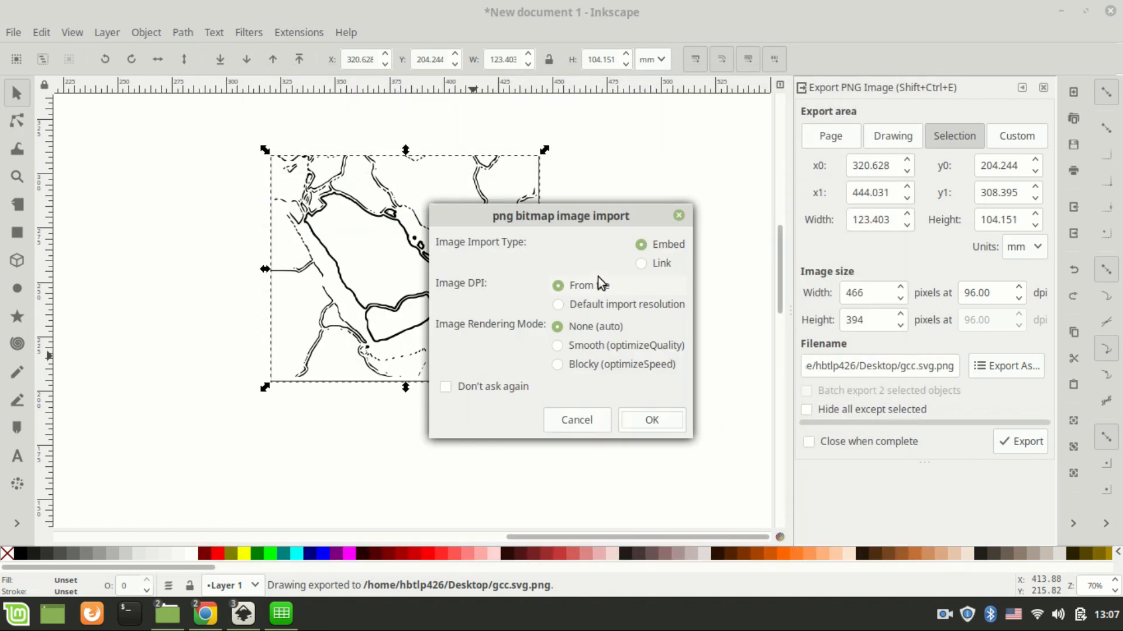
{"action": "left_click", "coordinate": [657, 428]}
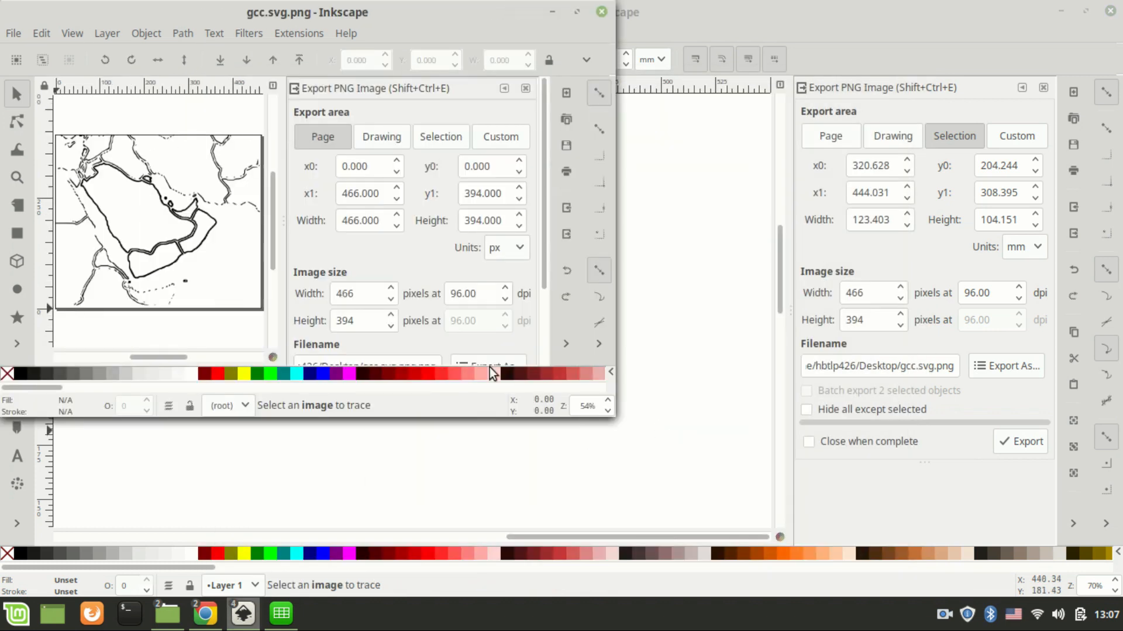
{"action": "double_click", "coordinate": [580, 10]}
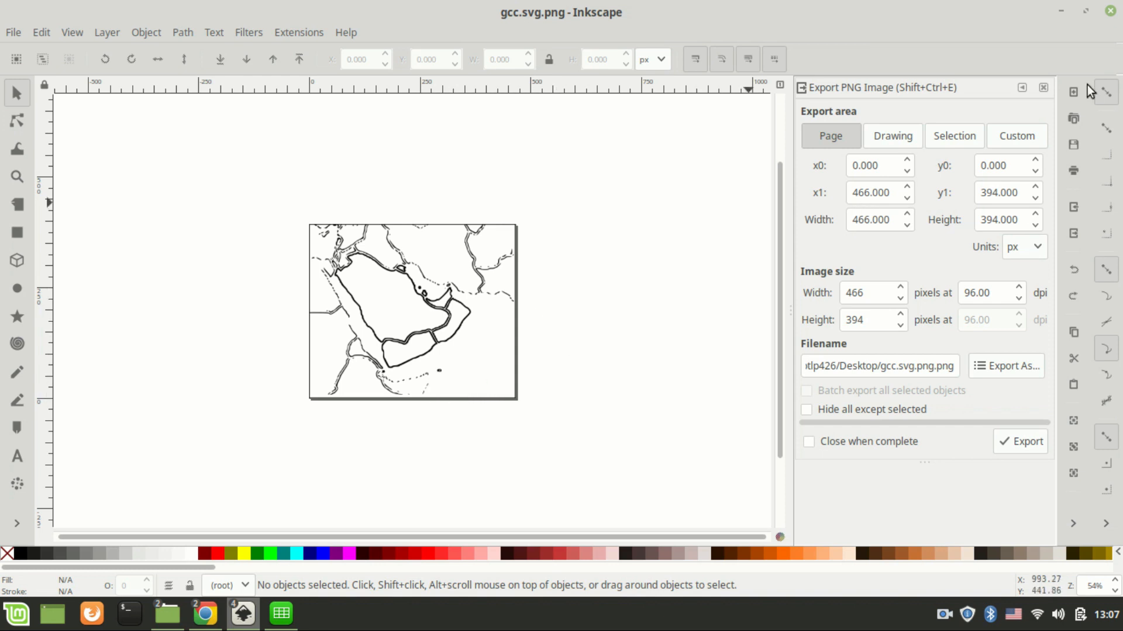
{"action": "left_click", "coordinate": [1106, 16]}
Switch to Chrome and load the main page of commons.wikimedia.org.
{"action": "key", "text": "alt+Tab"}
{"action": "key", "text": "alt+Tab"}
{"action": "key", "text": "alt+Tab"}
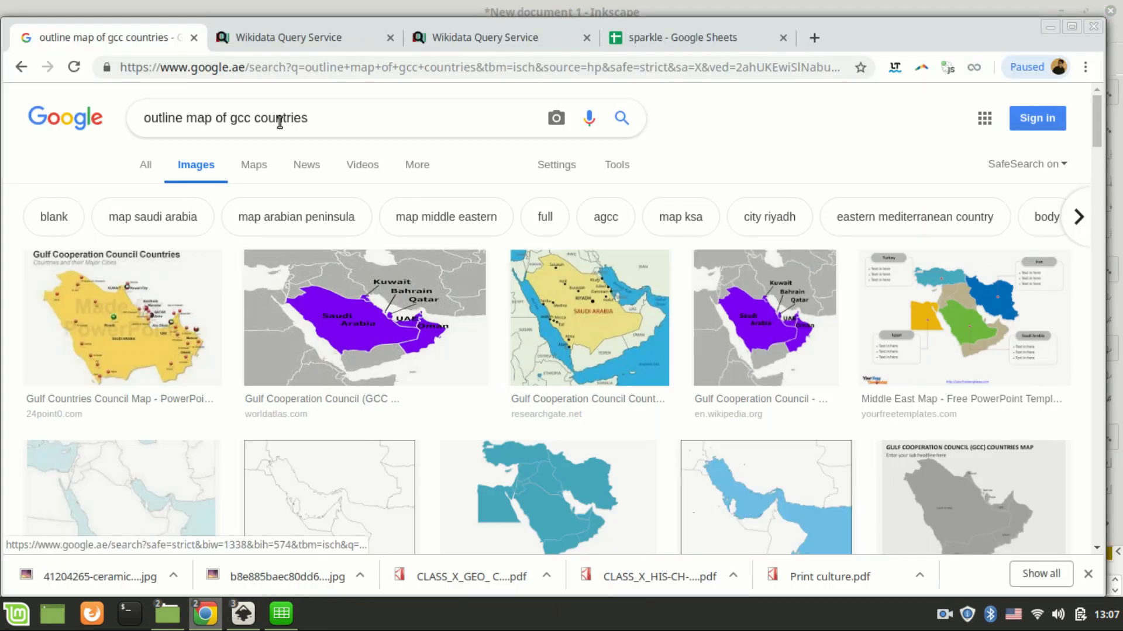
{"action": "left_click", "coordinate": [261, 69]}
{"action": "type", "text": "comm"}
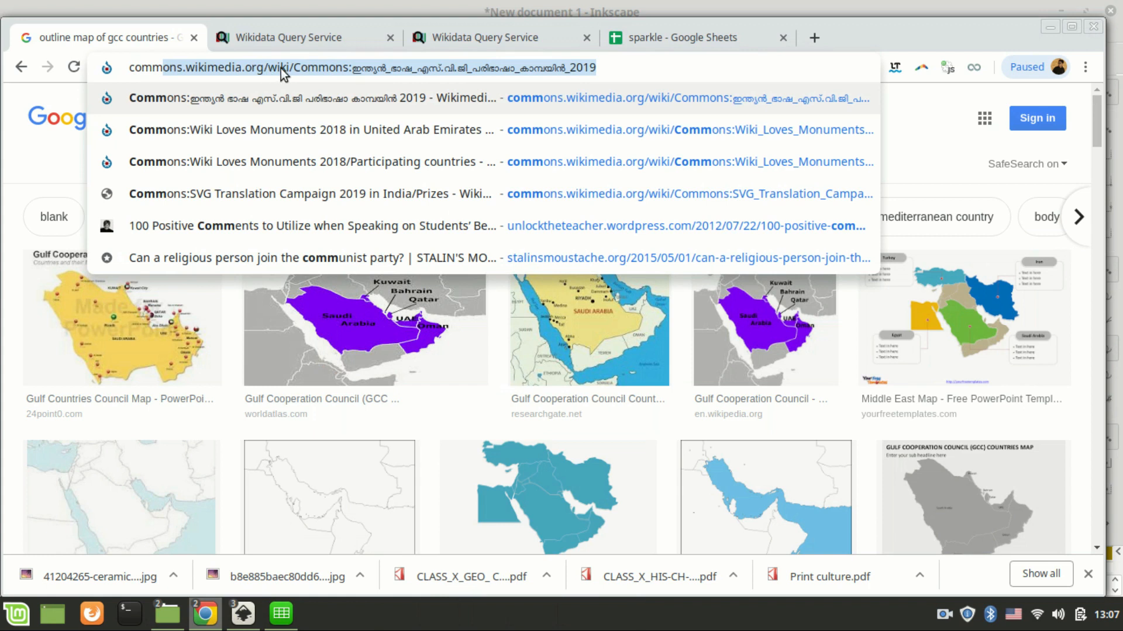
{"action": "key", "text": "Return"}
{"action": "key", "text": "ctrl+shift+Left"}
{"action": "key", "text": "ctrl+shift+Left"}
{"action": "key", "text": "ctrl+shift+Left"}
{"action": "key", "text": "BackSpace"}
{"action": "key", "text": "Return"}
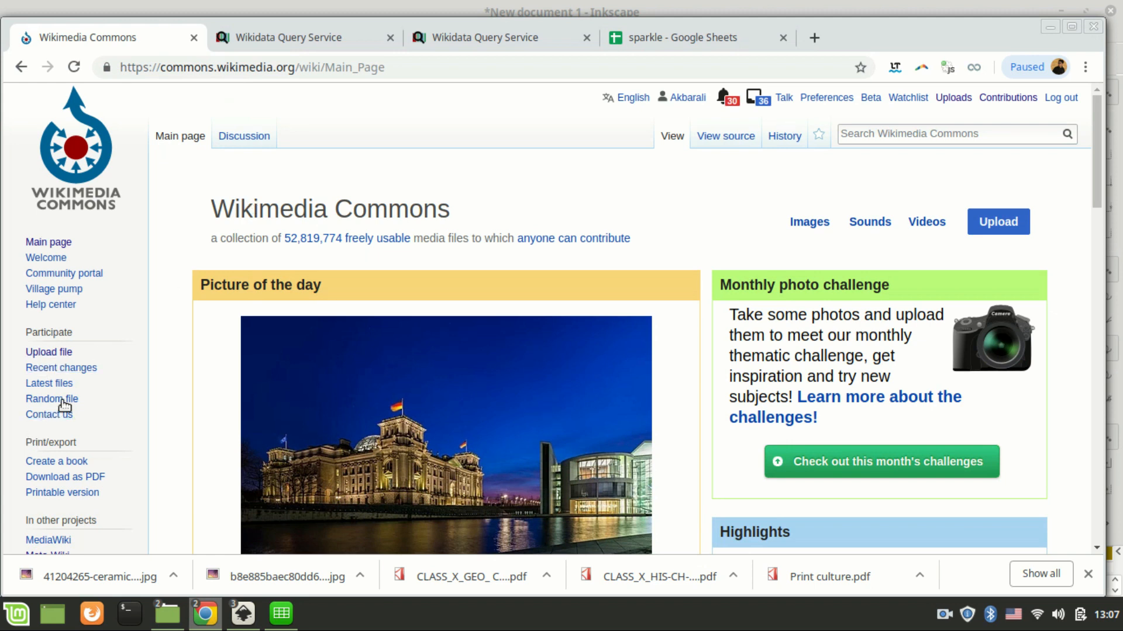
Upload gcc.svg.png from the Desktop with the Commons Upload Wizard and continue to the release rights stage.
{"action": "scroll", "coordinate": [73, 459], "scroll_direction": "down", "scroll_amount": 1}
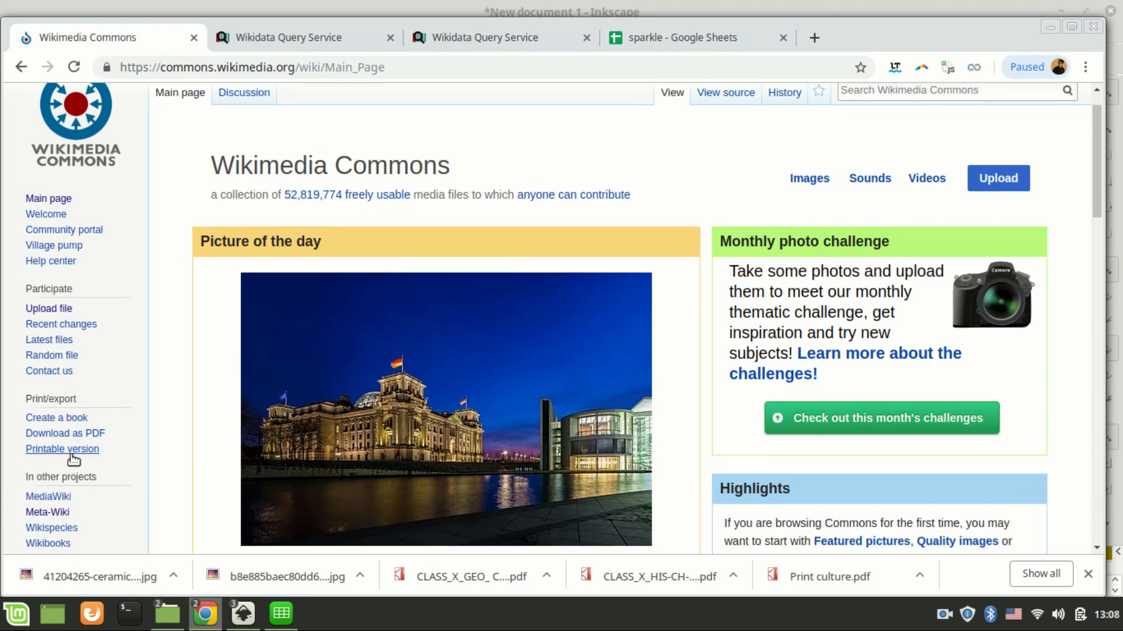
{"action": "left_click", "coordinate": [49, 309]}
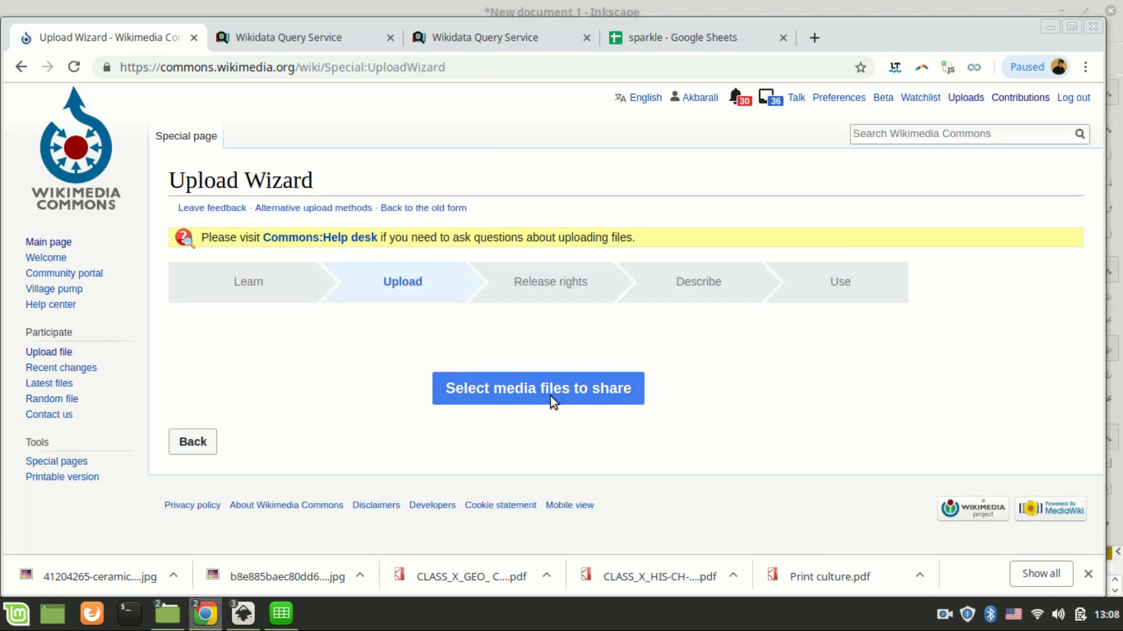
{"action": "left_click", "coordinate": [549, 395]}
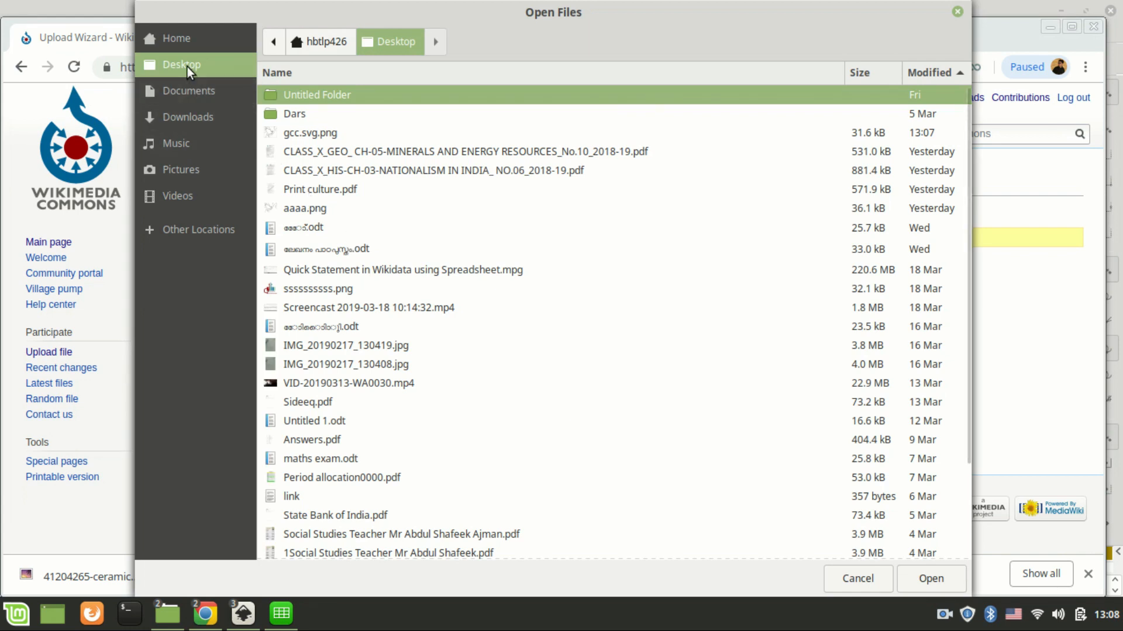
{"action": "left_click", "coordinate": [320, 137]}
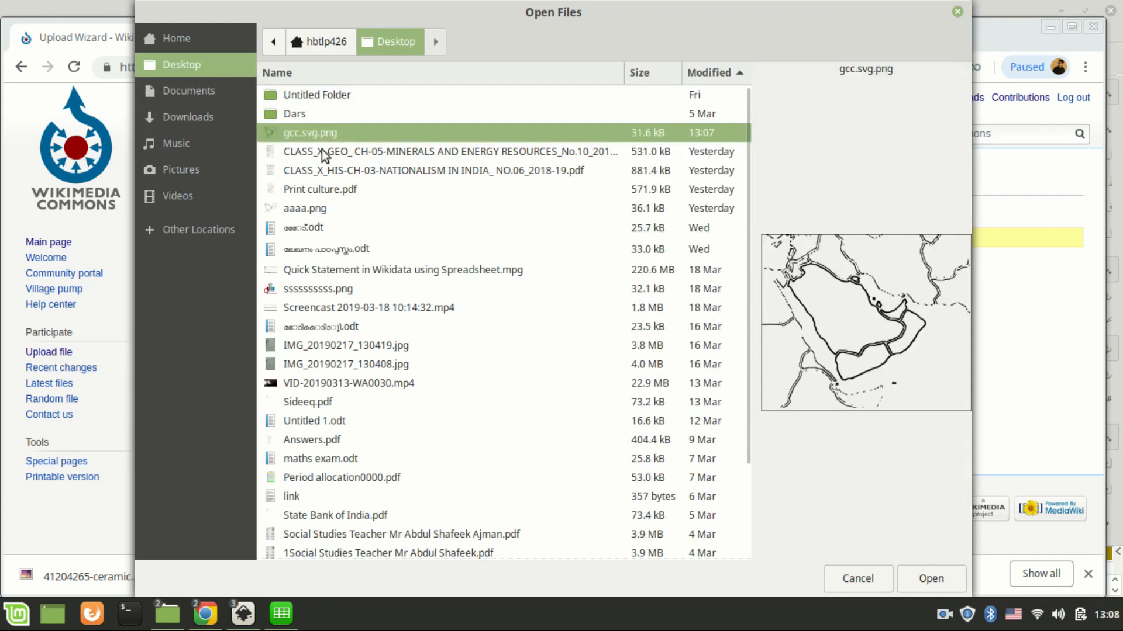
{"action": "left_click", "coordinate": [919, 569]}
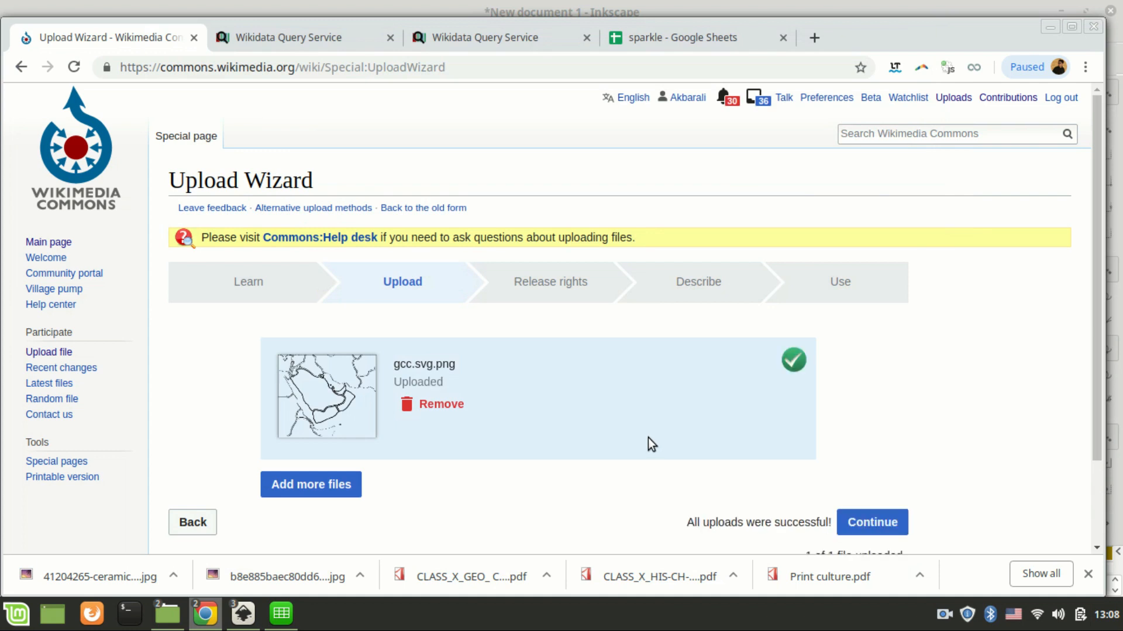
{"action": "left_click", "coordinate": [865, 526]}
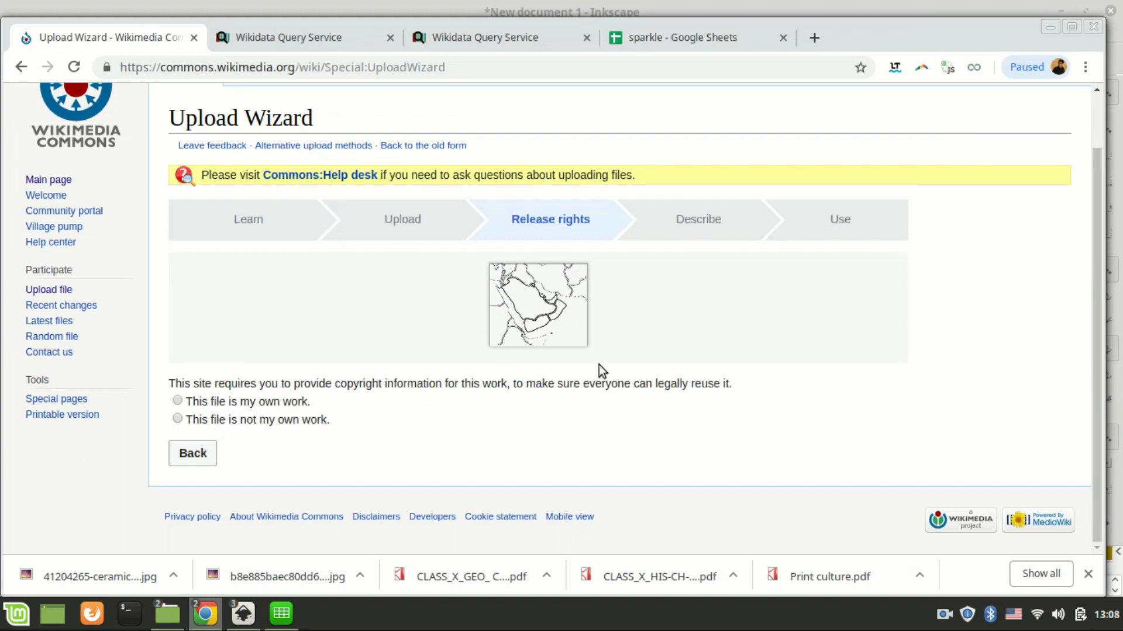
Declare the file as own work under the Creative Commons Attribution ShareAlike 4.0 license and proceed to the description.
{"action": "left_click", "coordinate": [243, 423]}
{"action": "scroll", "coordinate": [244, 393], "scroll_direction": "down", "scroll_amount": 1}
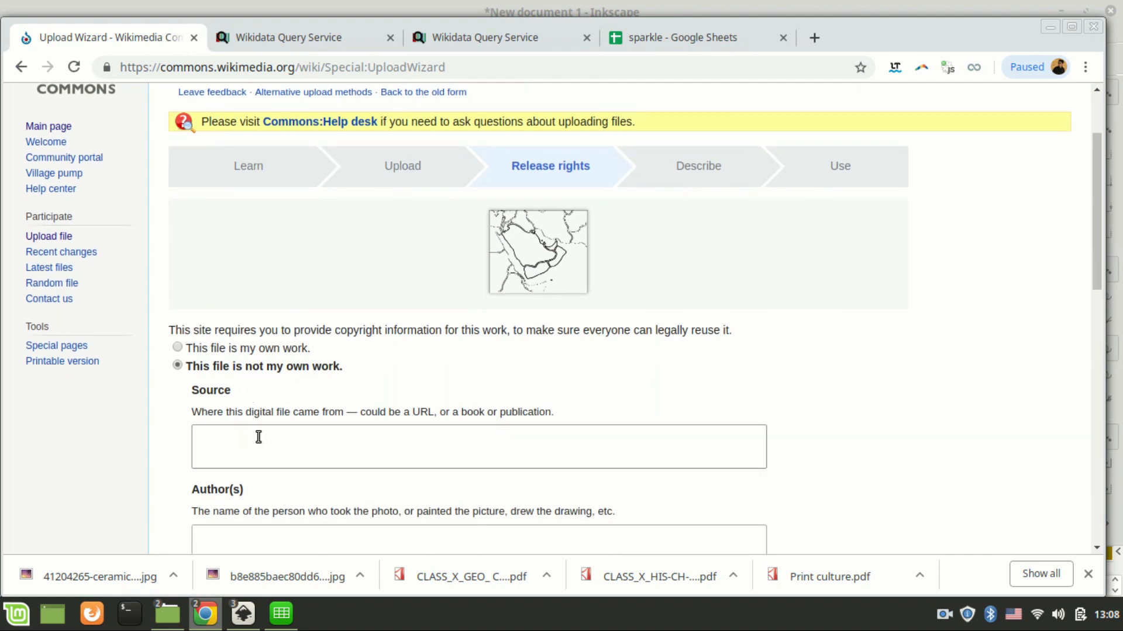
{"action": "left_click", "coordinate": [243, 353]}
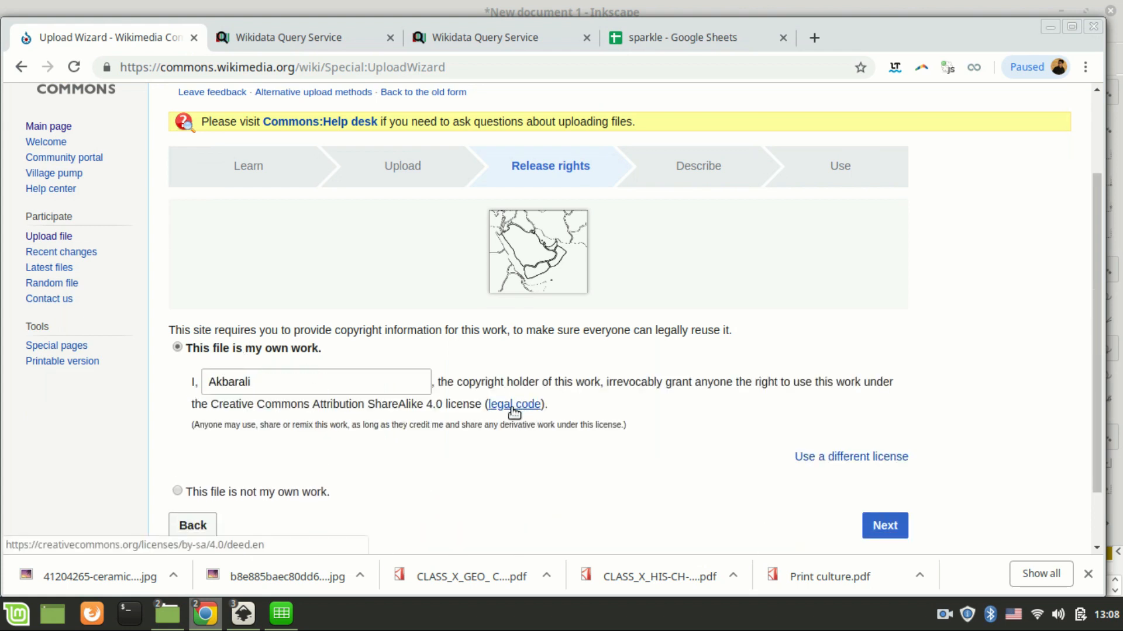
{"action": "scroll", "coordinate": [512, 409], "scroll_direction": "down", "scroll_amount": 1}
{"action": "left_click", "coordinate": [895, 455]}
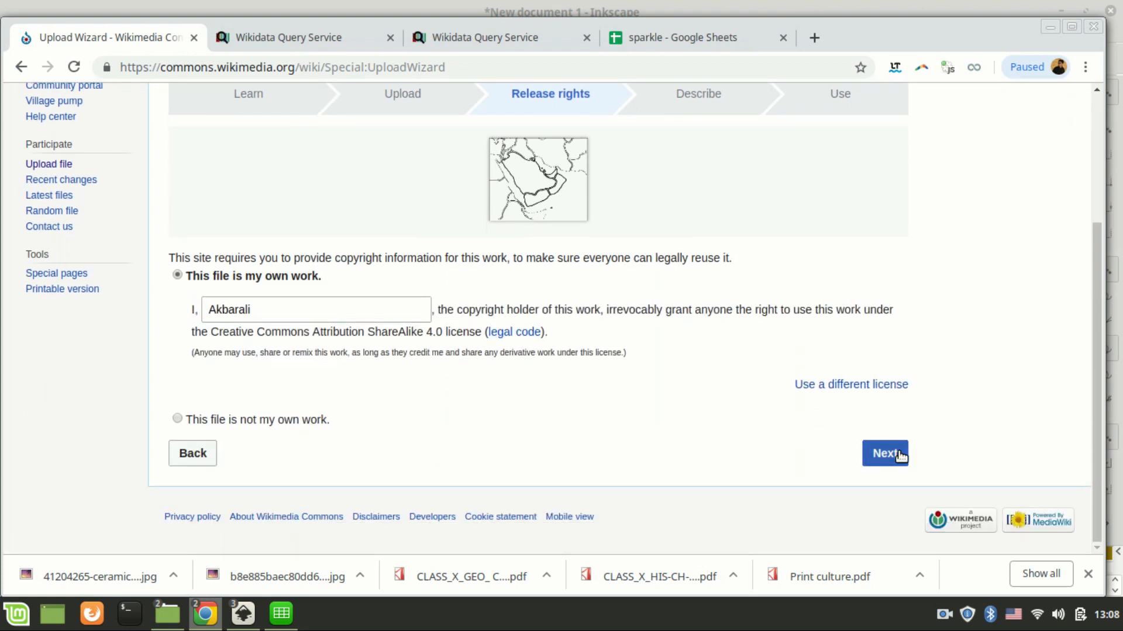
Change the image title to "Outline map of Gcc countries.svg".
{"action": "left_click", "coordinate": [471, 312]}
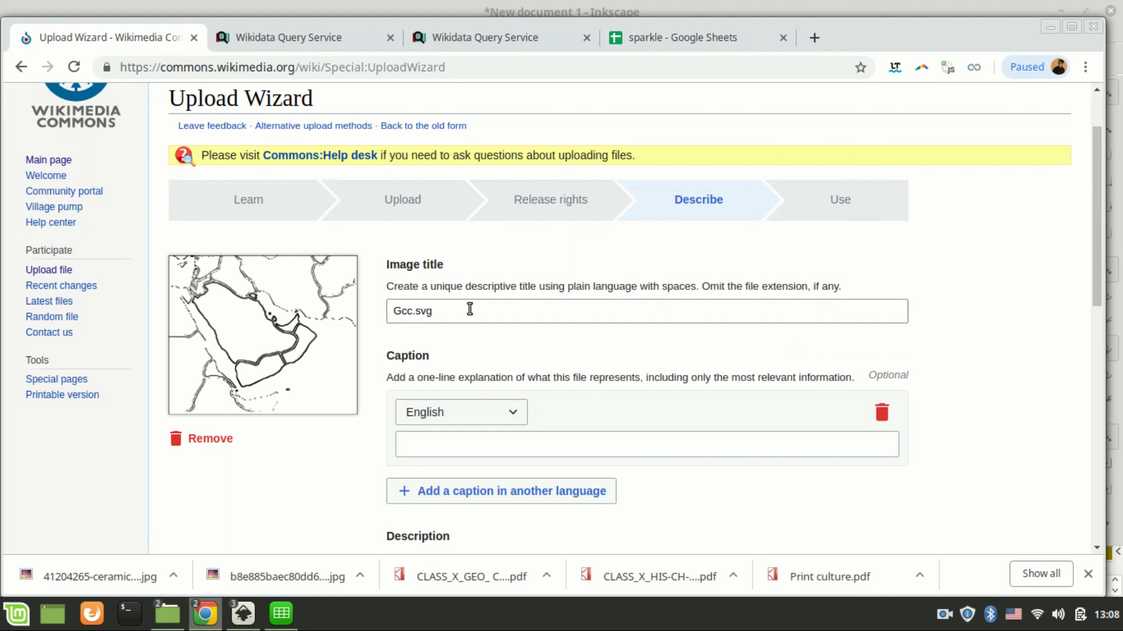
{"action": "key", "text": "ctrl+a"}
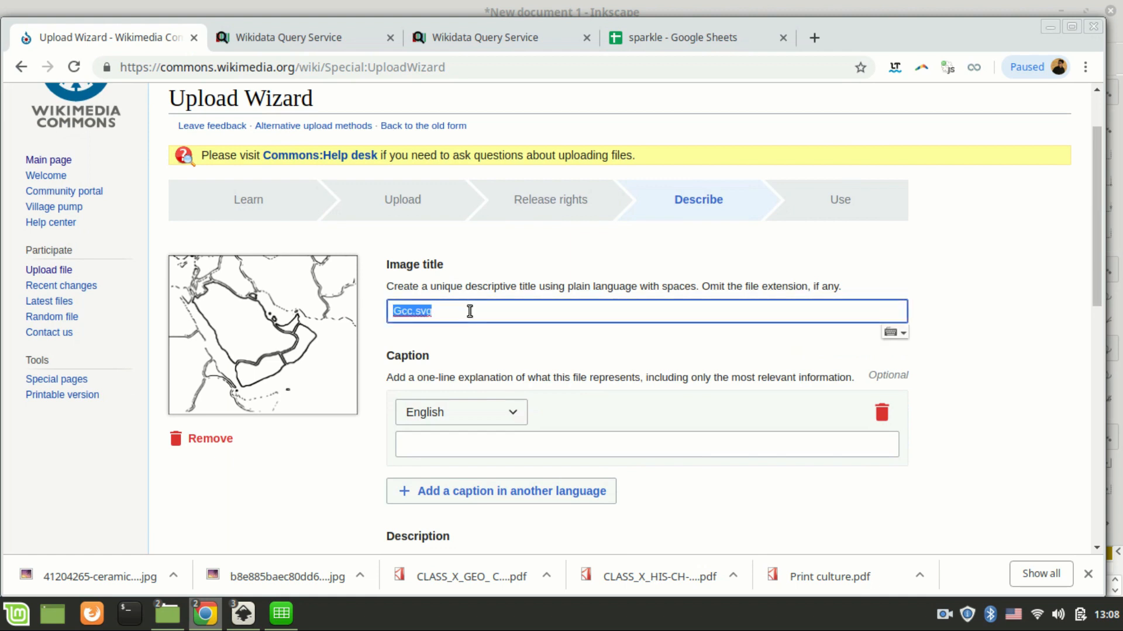
{"action": "key", "text": "Home"}
{"action": "type", "text": "Outl"}
{"action": "type", "text": "ine map of Gcc"}
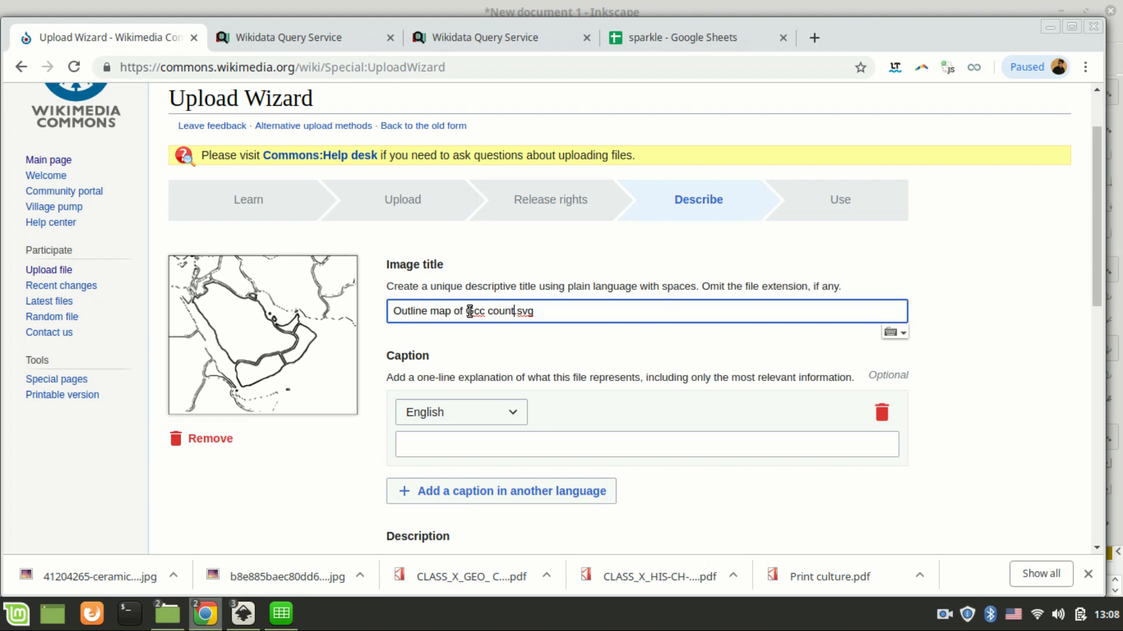
{"action": "type", "text": " countries"}
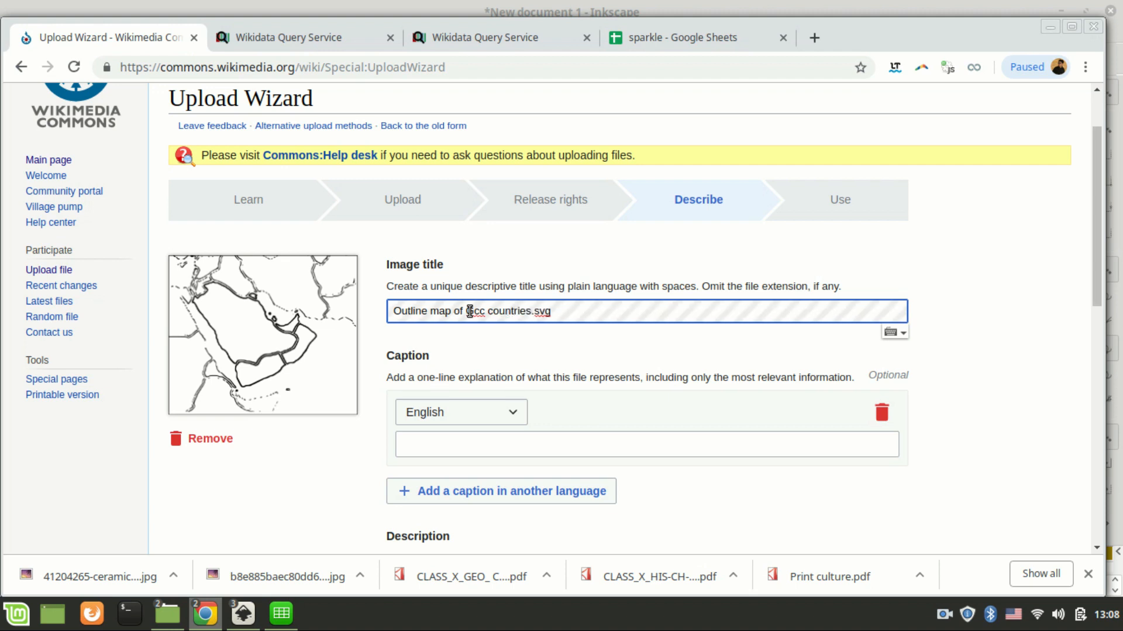
Copy the title text without its extension and capitalize the abbreviation so the title reads "Outline map of GCC countries.svg".
{"action": "key", "text": "shift+Home"}
{"action": "key", "text": "ctrl+c"}
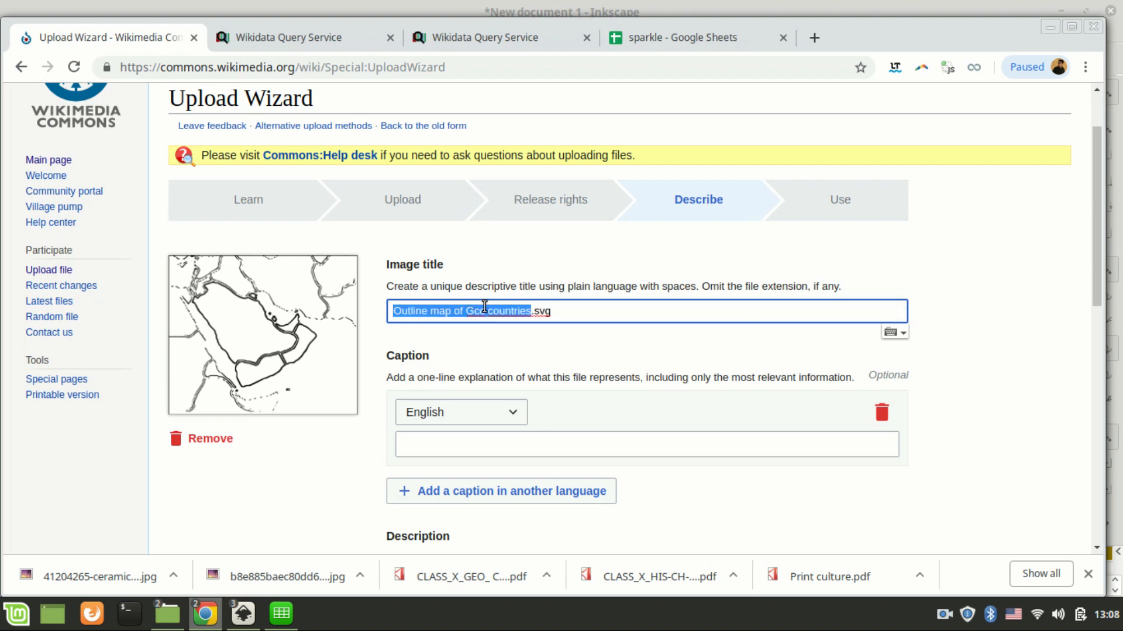
{"action": "left_click", "coordinate": [484, 307]}
{"action": "key", "text": "BackSpace"}
{"action": "key", "text": "BackSpace"}
{"action": "type", "text": "CC"}
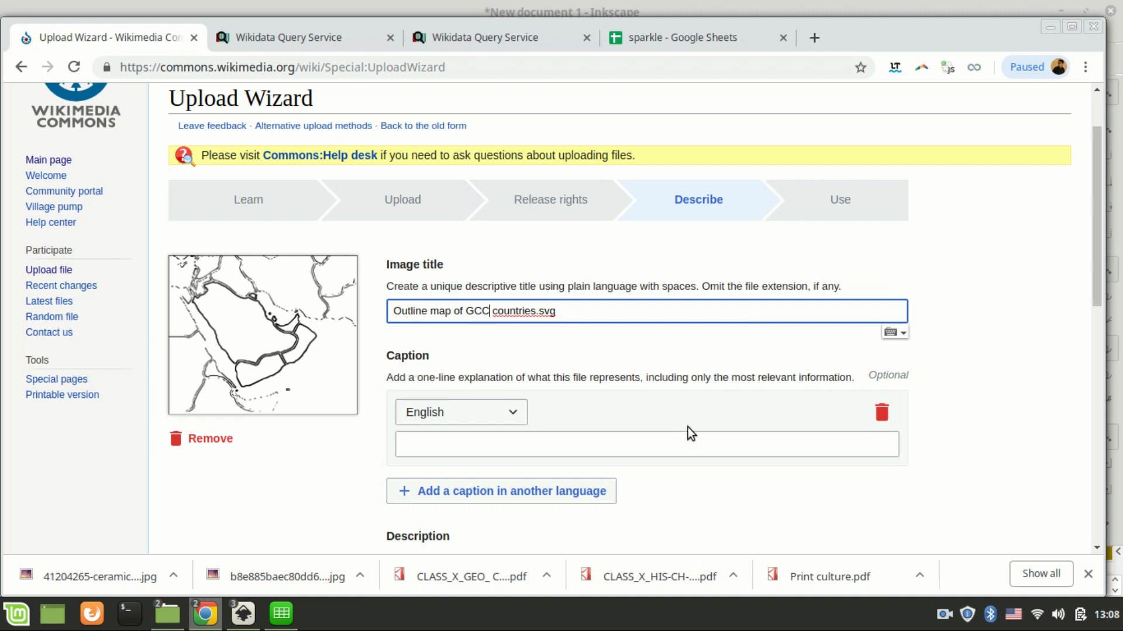
Fill in both the English caption and the English description with the copied text "Outline map of Gcc countries".
{"action": "left_click", "coordinate": [573, 449]}
{"action": "key", "text": "ctrl+v"}
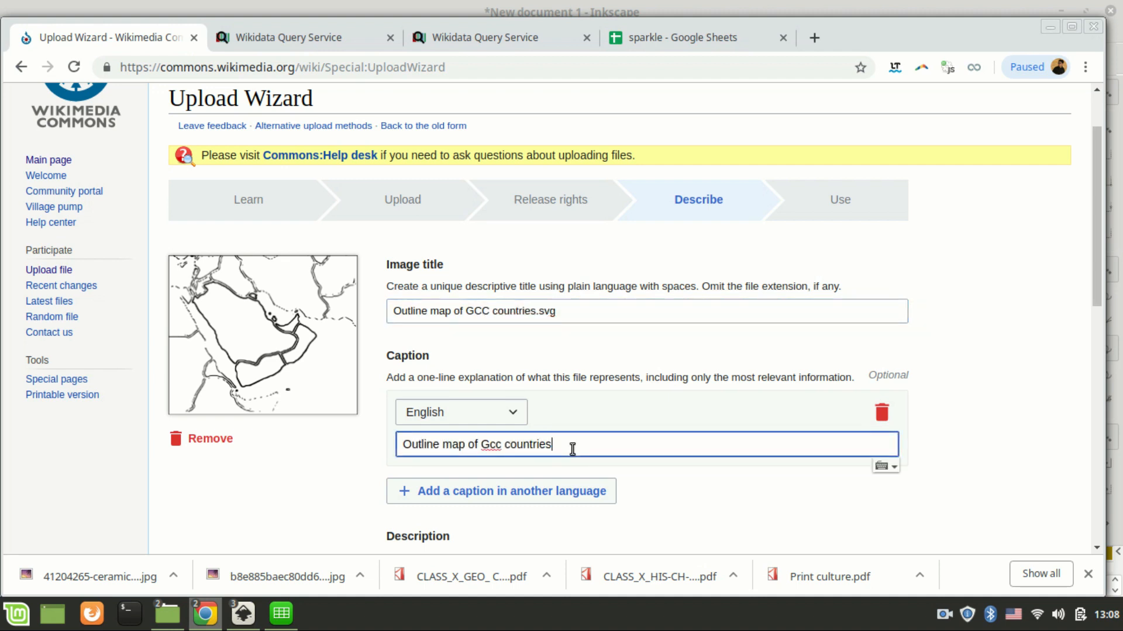
{"action": "scroll", "coordinate": [579, 441], "scroll_direction": "down", "scroll_amount": 3}
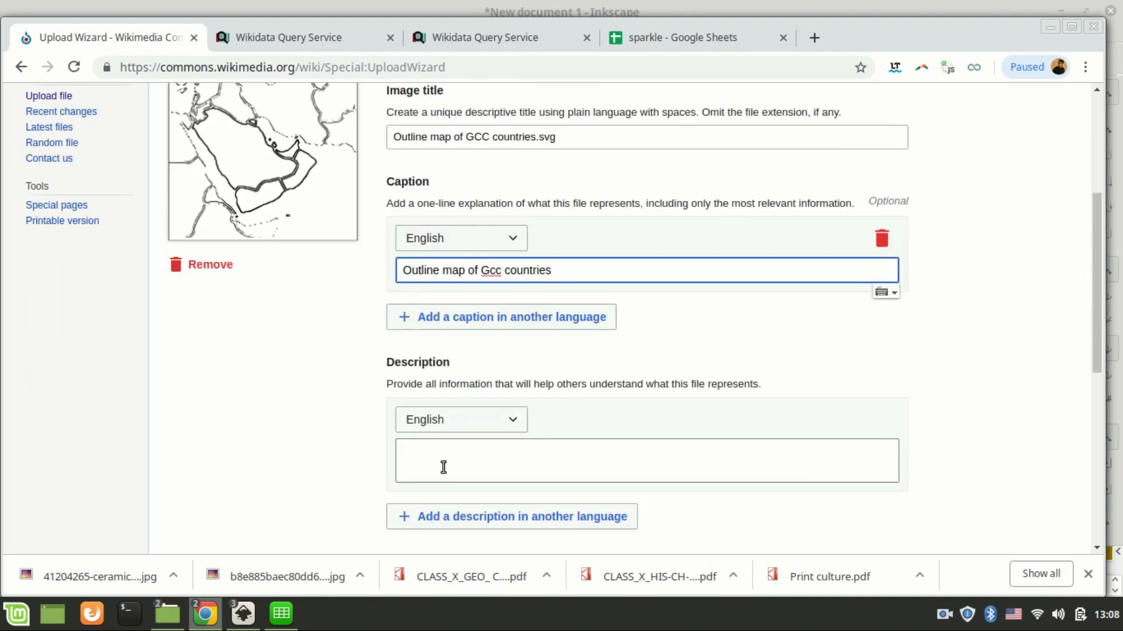
{"action": "left_click", "coordinate": [443, 467]}
{"action": "key", "text": "ctrl+v"}
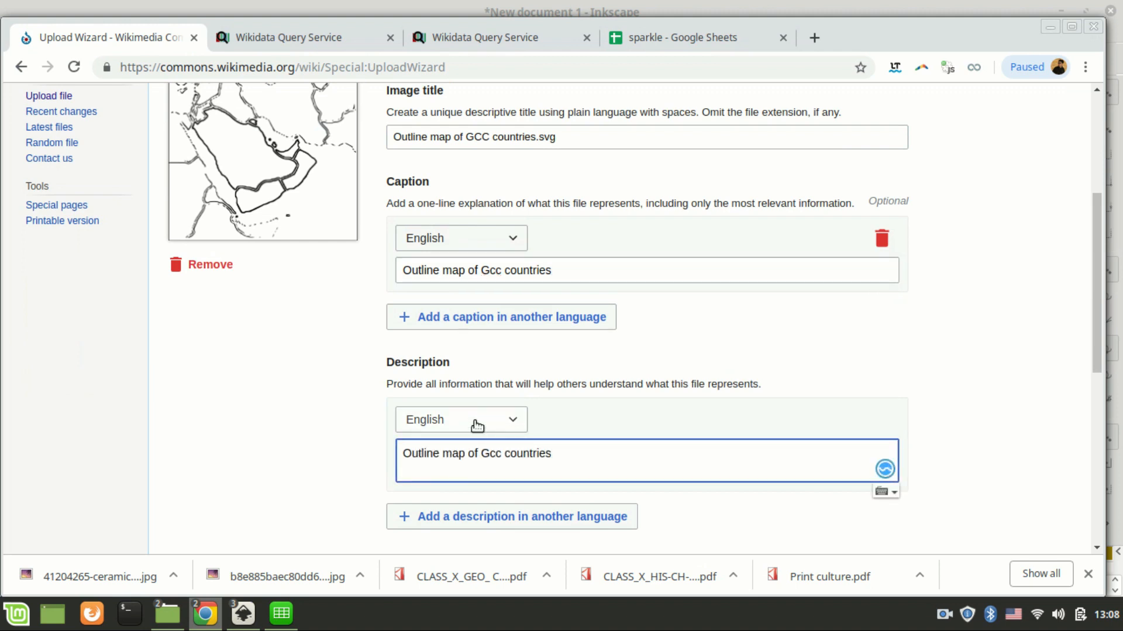
{"action": "left_click", "coordinate": [477, 426]}
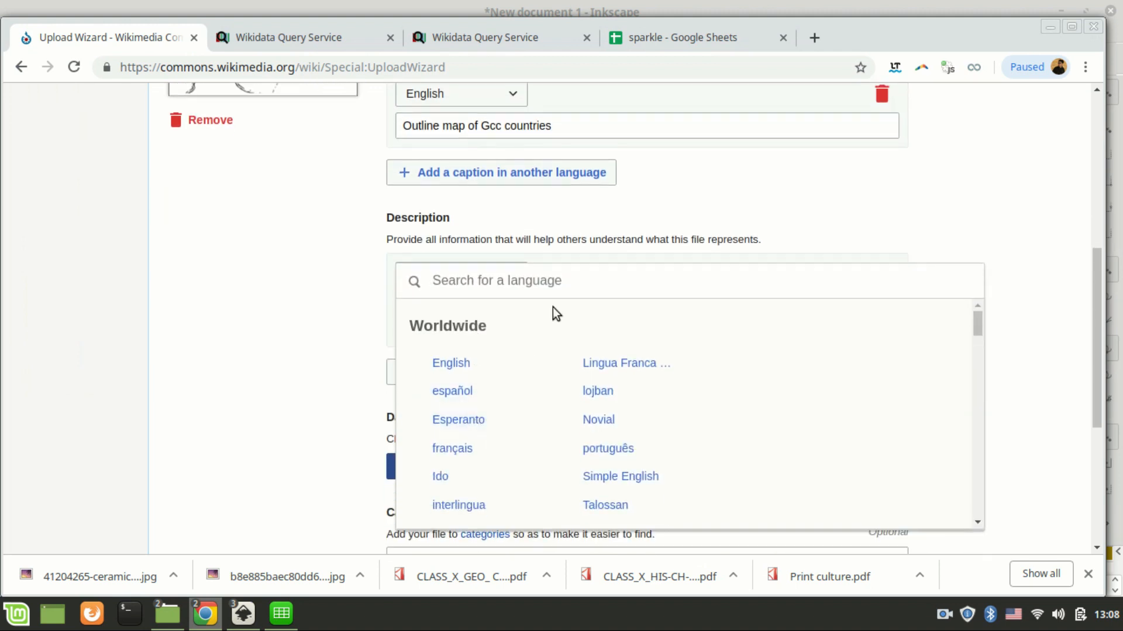
{"action": "left_click", "coordinate": [375, 289]}
Set the date the work was created to 26 March 2019.
{"action": "scroll", "coordinate": [344, 313], "scroll_direction": "down", "scroll_amount": 3}
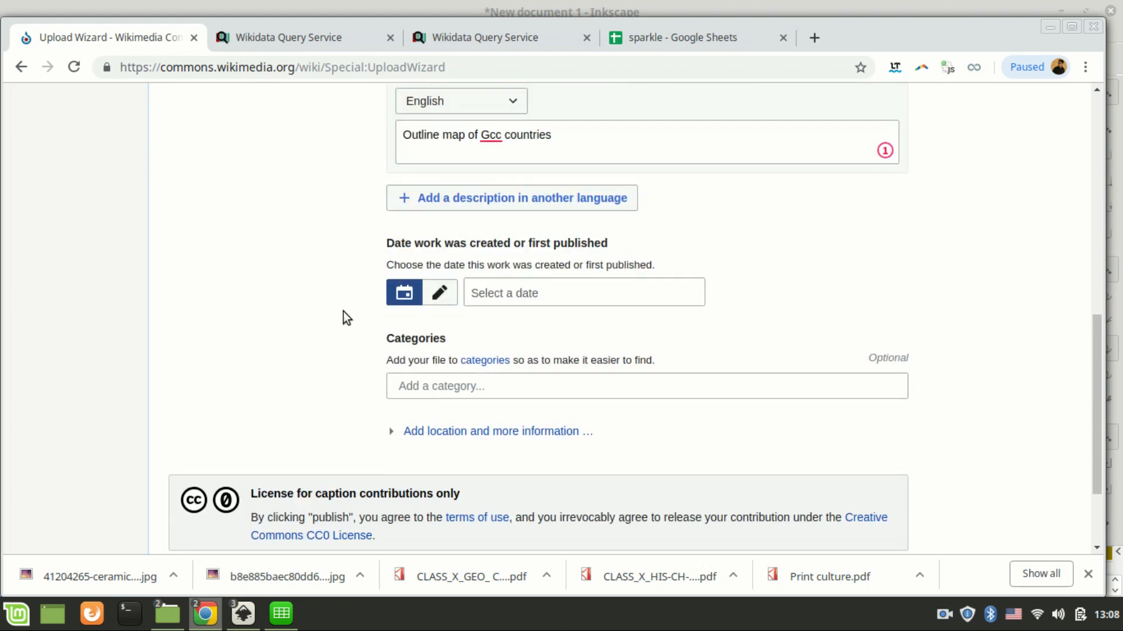
{"action": "left_click", "coordinate": [504, 294]}
{"action": "left_click", "coordinate": [553, 456]}
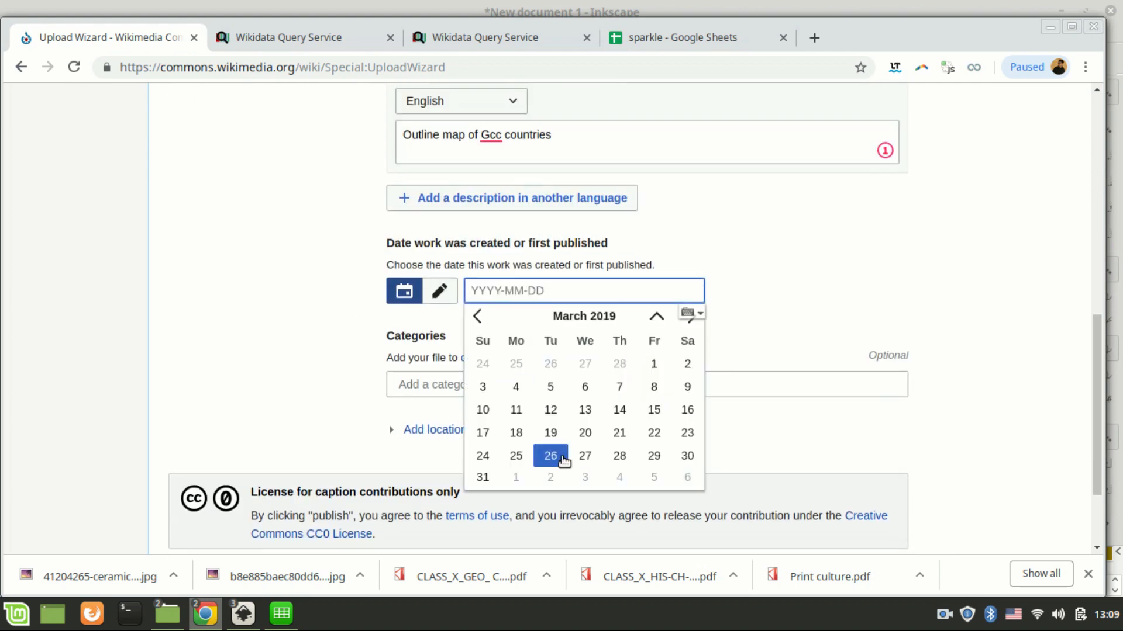
Add the category "Outline map of gcc" to the file.
{"action": "left_click", "coordinate": [484, 388]}
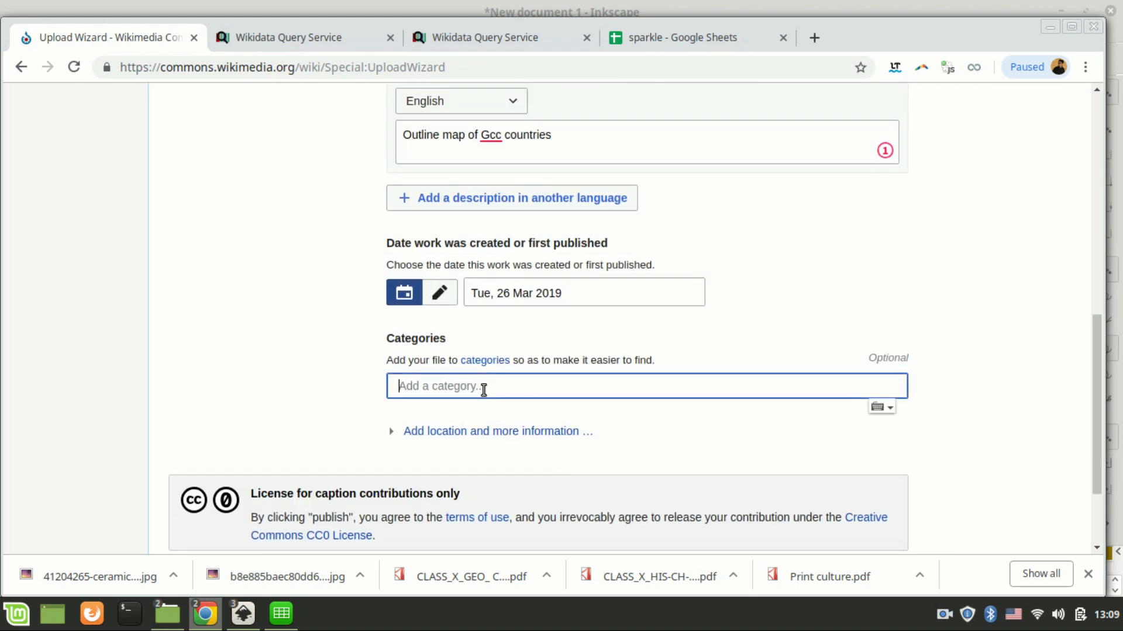
{"action": "type", "text": "outlie"}
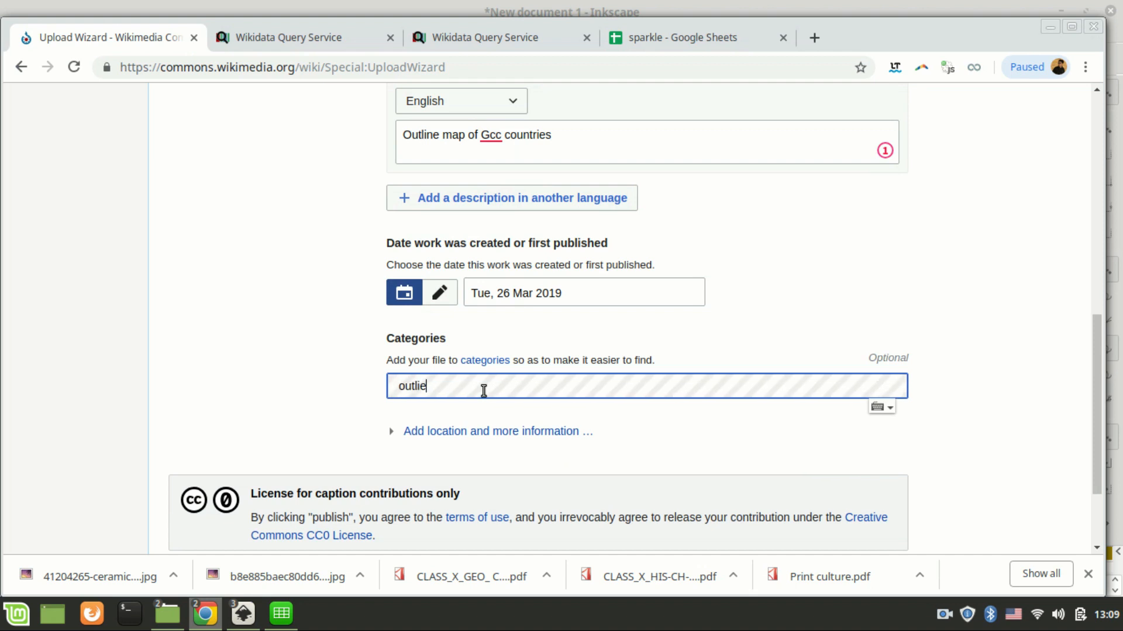
{"action": "key", "text": "BackSpace"}
{"action": "type", "text": "ne"}
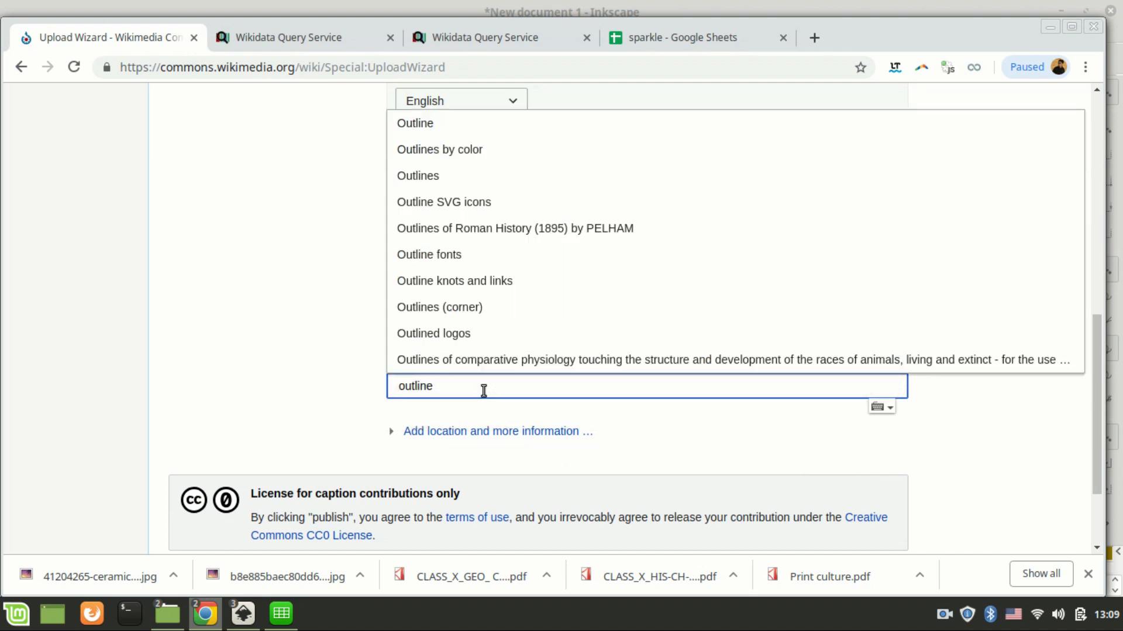
{"action": "type", "text": " map of gcc"}
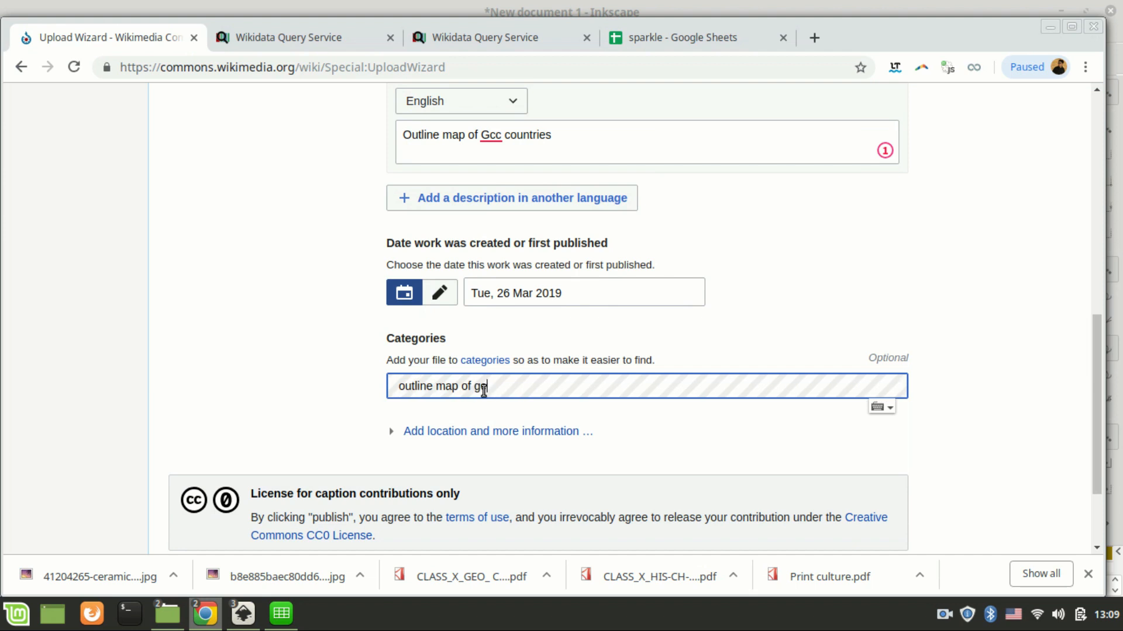
{"action": "key", "text": "Return"}
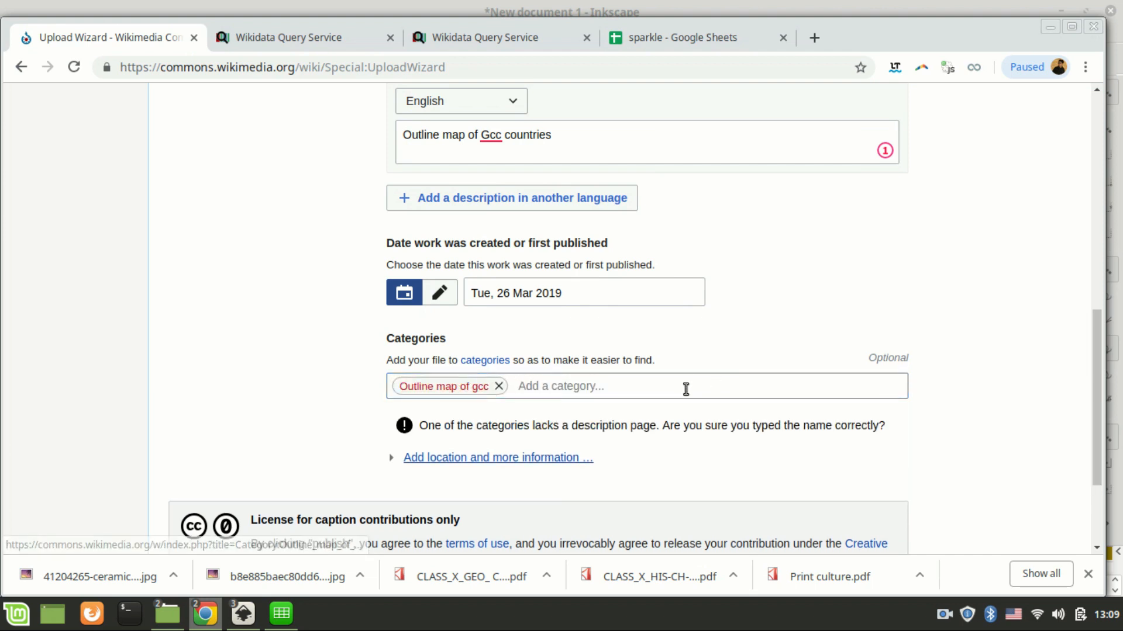
Look for a matching Gulf countries category and add "Gulf" as the second category.
{"action": "left_click", "coordinate": [526, 386]}
{"action": "type", "text": "gcc"}
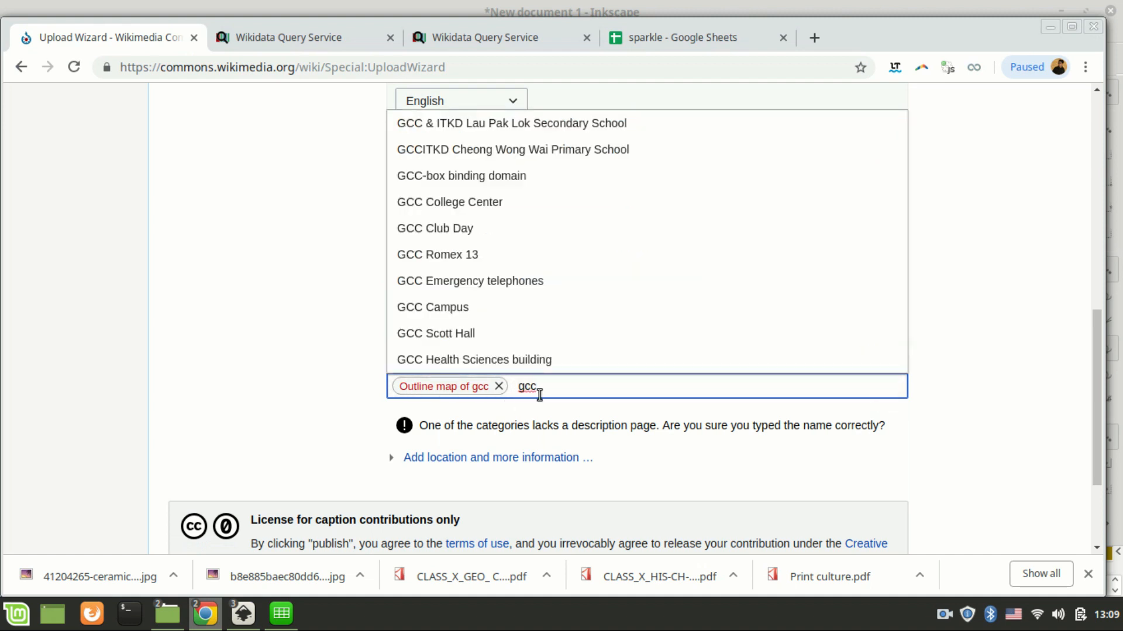
{"action": "key", "text": "BackSpace"}
{"action": "key", "text": "BackSpace"}
{"action": "type", "text": "ulf"}
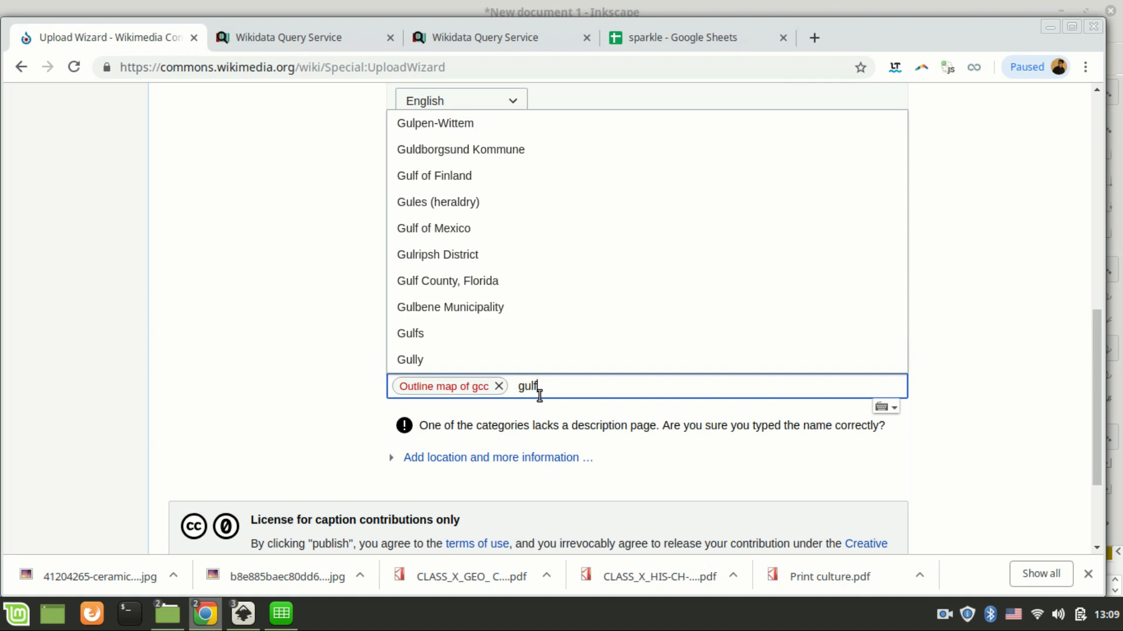
{"action": "type", "text": " coo"}
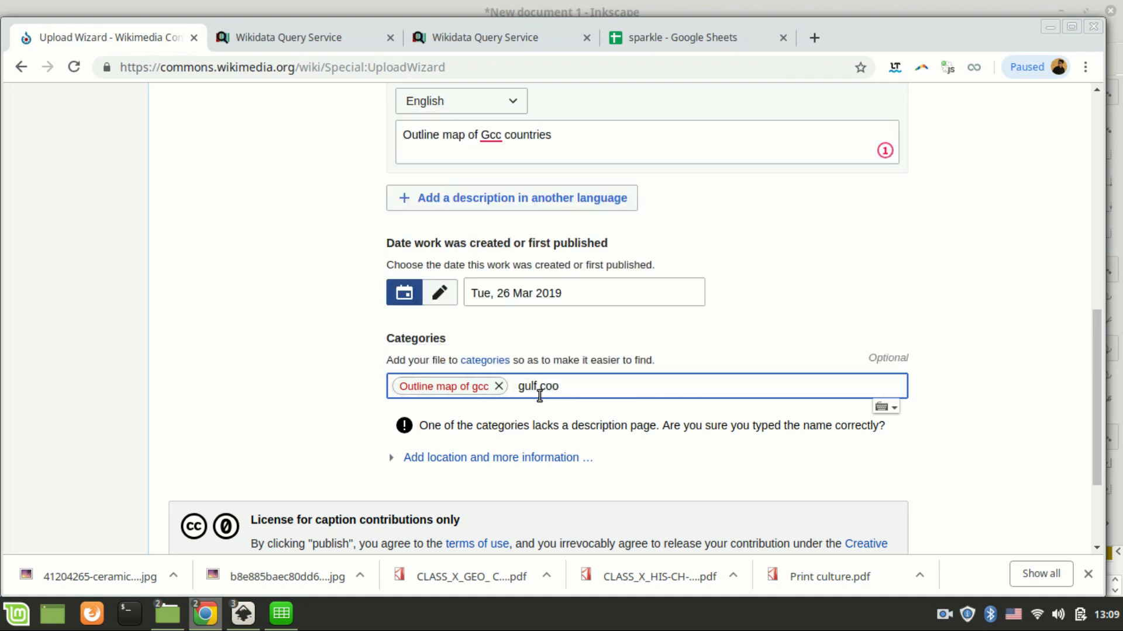
{"action": "key", "text": "BackSpace"}
{"action": "key", "text": "BackSpace"}
{"action": "key", "text": "BackSpace"}
{"action": "key", "text": "BackSpace"}
{"action": "type", "text": "coun"}
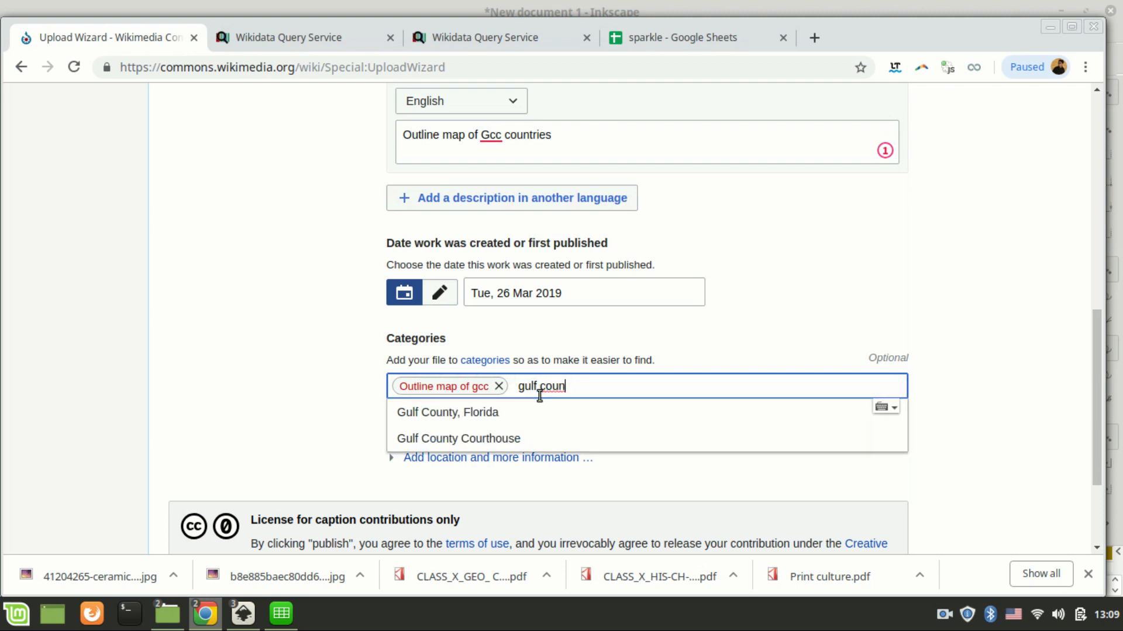
{"action": "key", "text": "BackSpace"}
{"action": "key", "text": "BackSpace"}
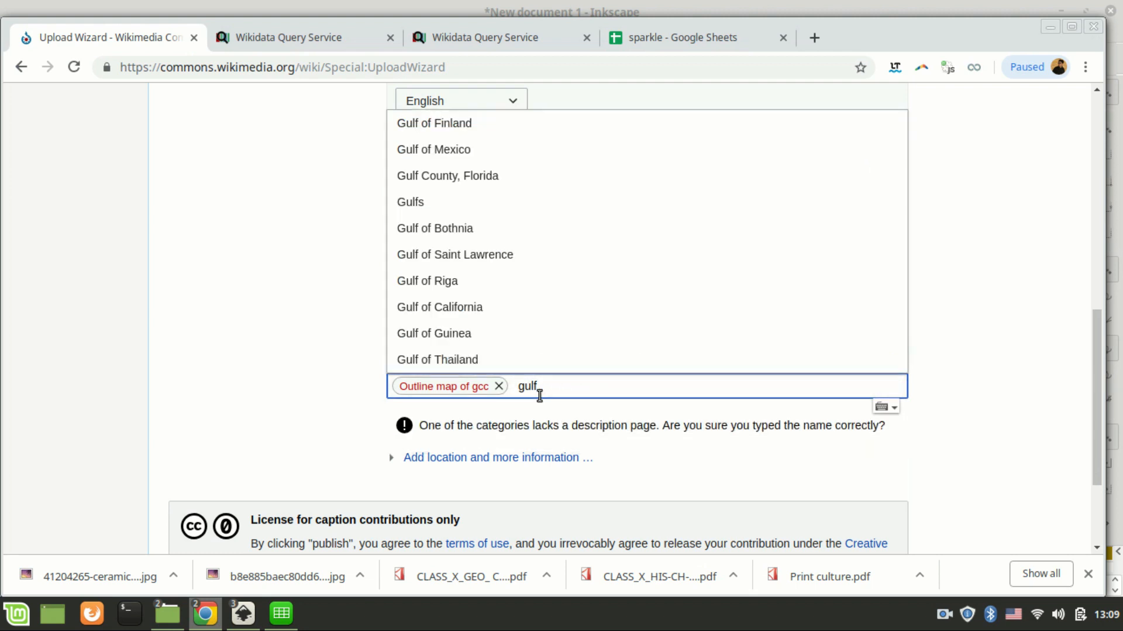
{"action": "key", "text": "Return"}
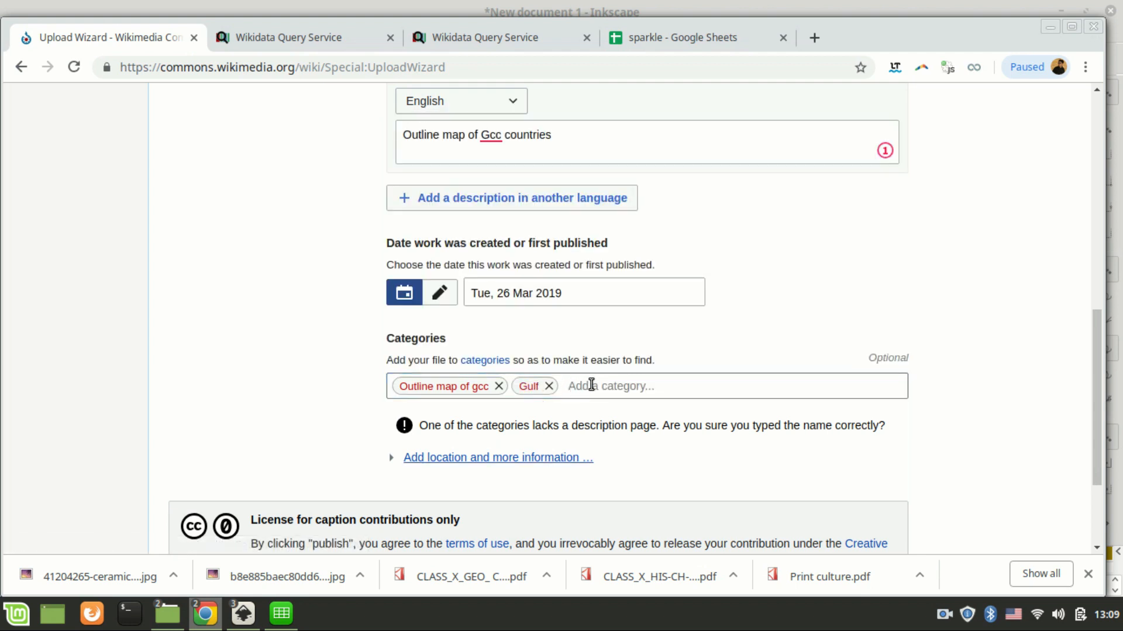
Add "Svg maps of GCC" as the third category of the file.
{"action": "type", "text": "Svg map"}
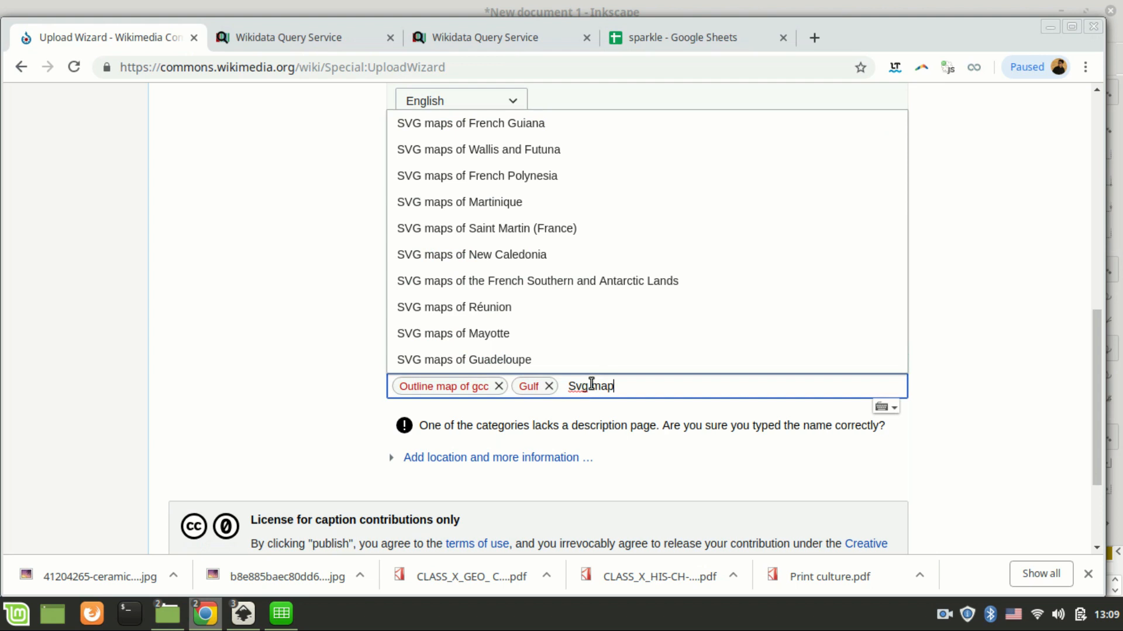
{"action": "type", "text": "s"}
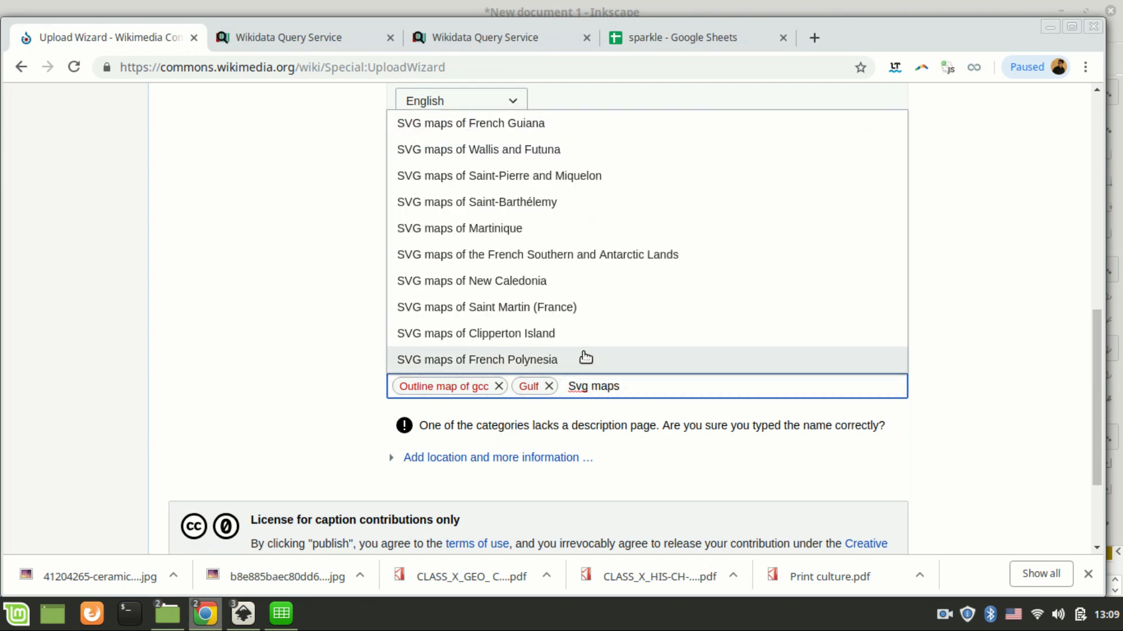
{"action": "type", "text": " of GCC"}
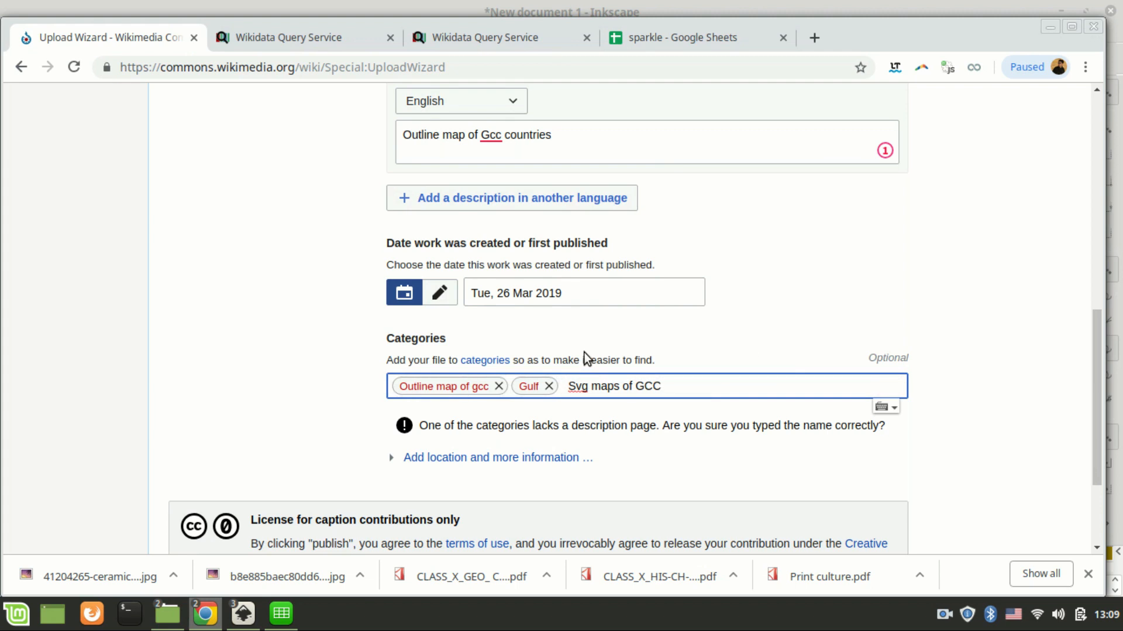
{"action": "left_click", "coordinate": [1046, 335]}
Publish the upload and continue without correcting the category warning.
{"action": "scroll", "coordinate": [847, 333], "scroll_direction": "down", "scroll_amount": 5}
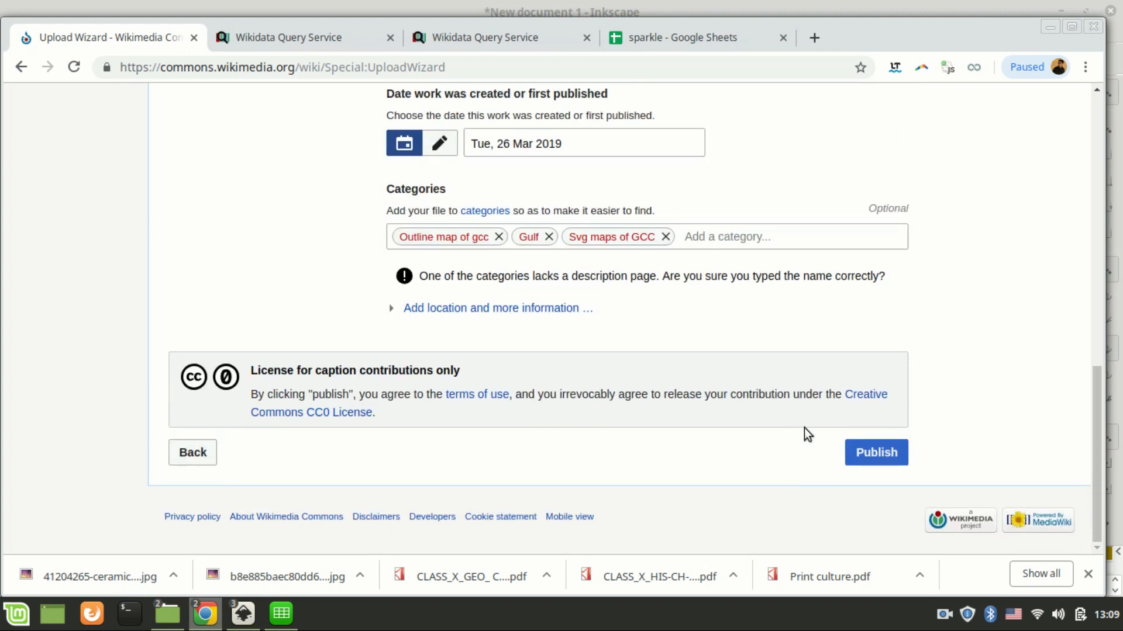
{"action": "left_click", "coordinate": [853, 465]}
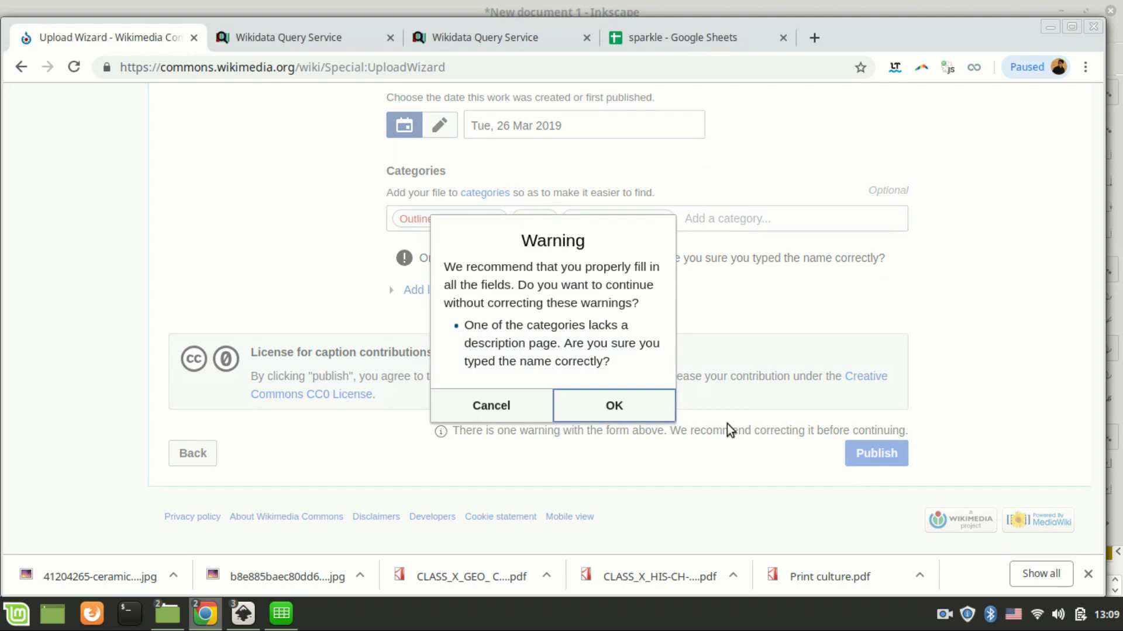
{"action": "left_click", "coordinate": [589, 405]}
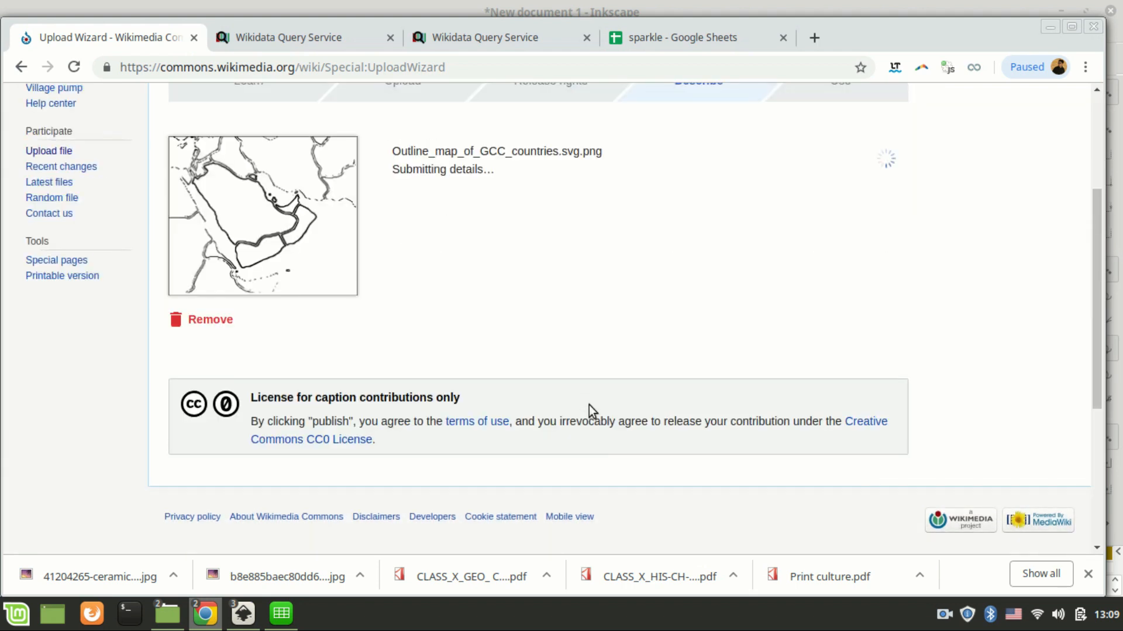
Open the published map's file page on Commons and examine the image.
{"action": "scroll", "coordinate": [568, 358], "scroll_direction": "up", "scroll_amount": 5}
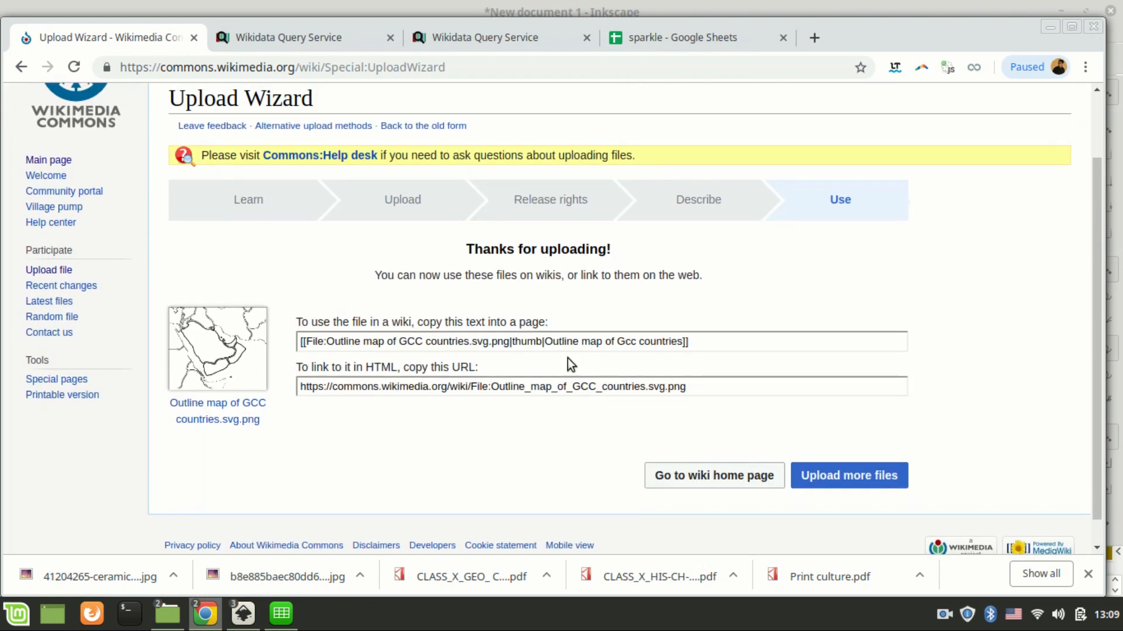
{"action": "left_click", "coordinate": [228, 403]}
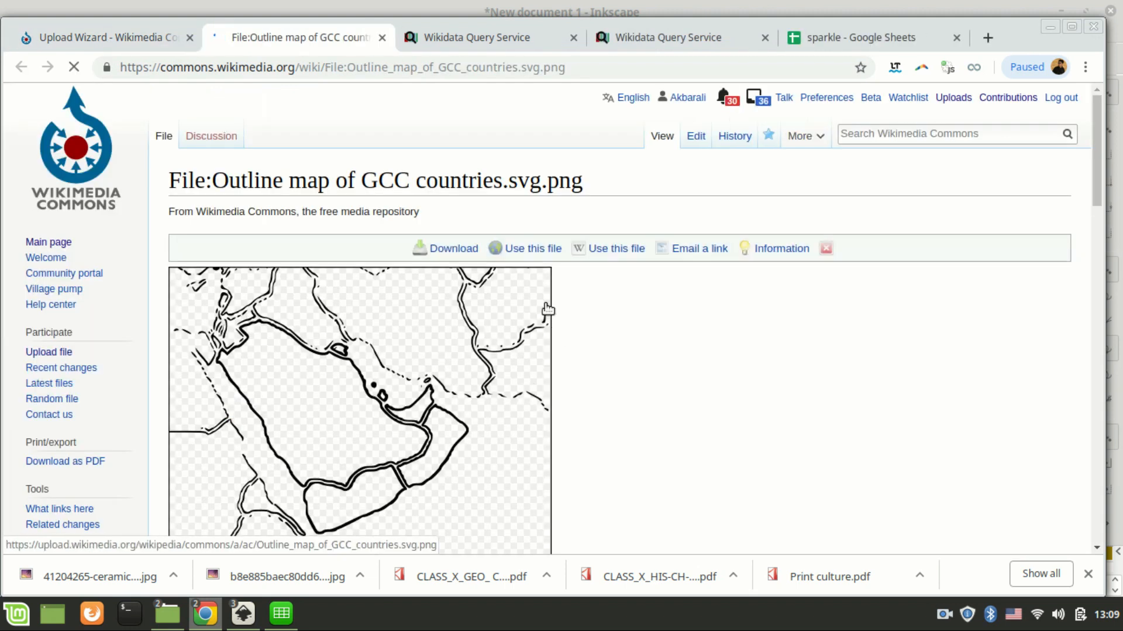
{"action": "scroll", "coordinate": [366, 289], "scroll_direction": "down", "scroll_amount": 3}
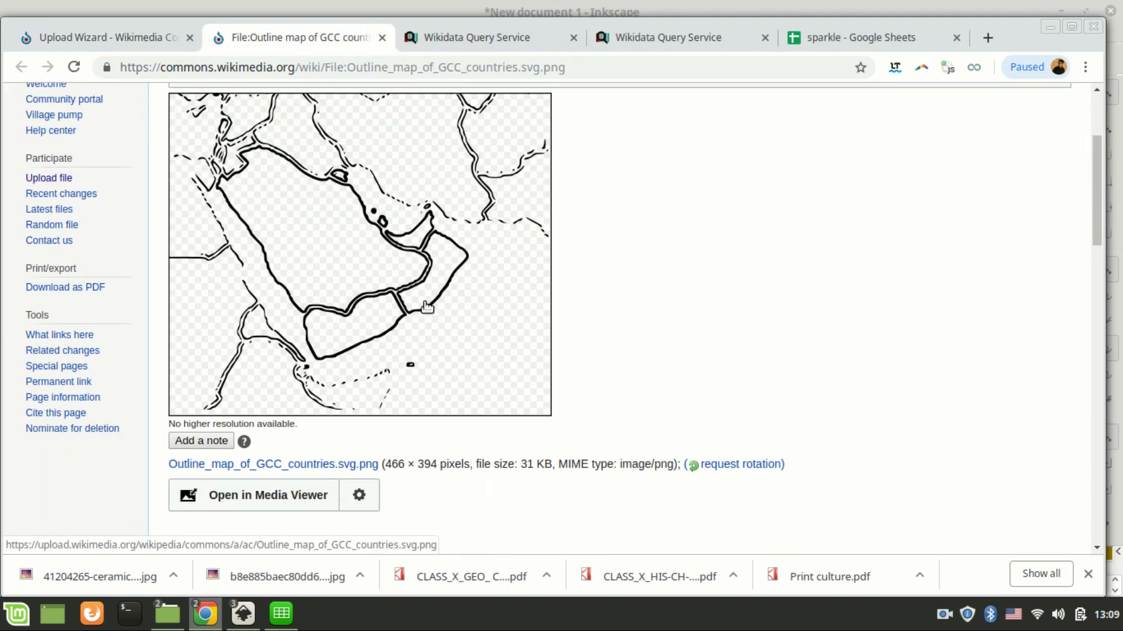